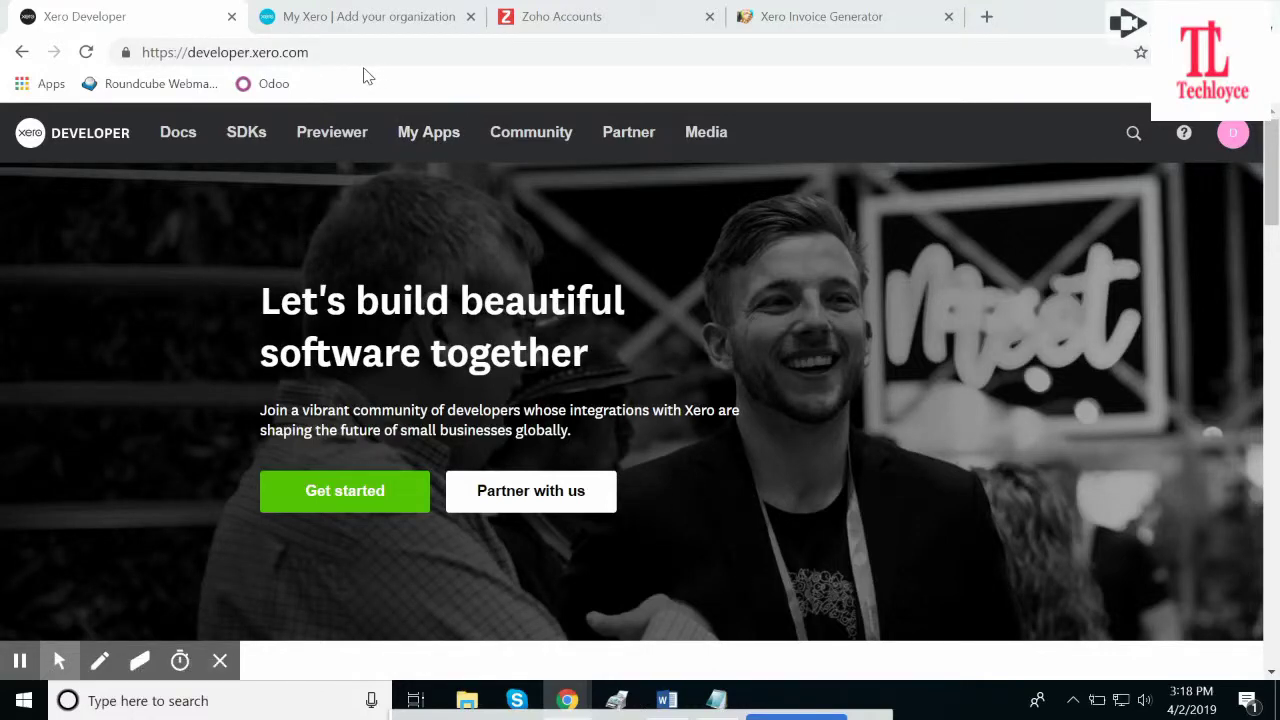
Check the Step 1 link in the Word guide and return to the Xero Developer site in Chrome.
key("alt+Tab")
key("alt+Tab")
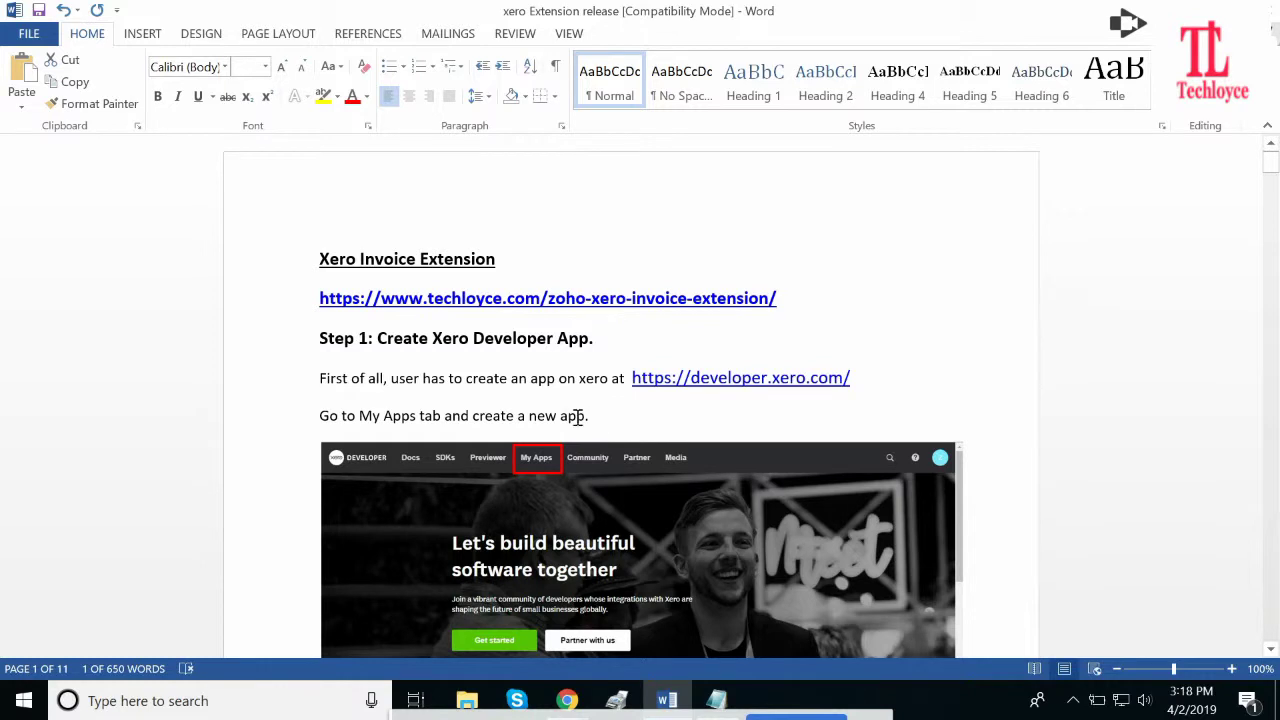
triple_click(683, 391)
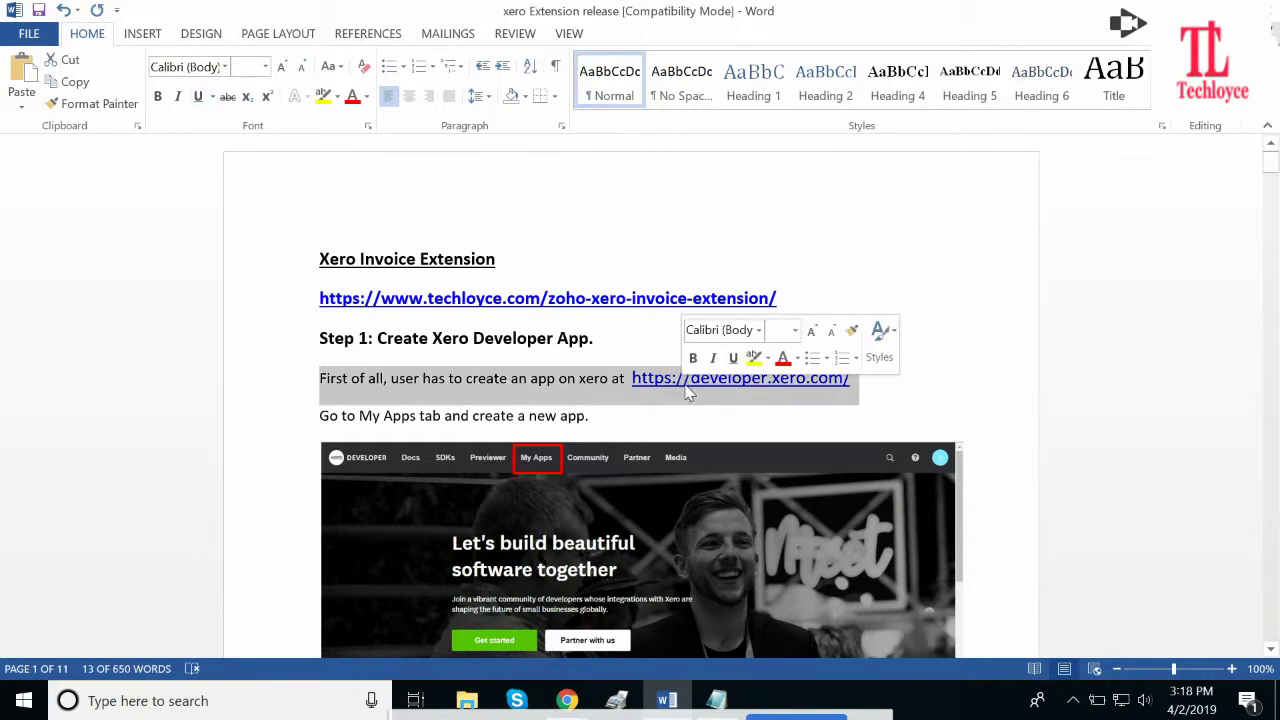
left_click(683, 391)
key("alt+Tab")
key("alt+Tab")
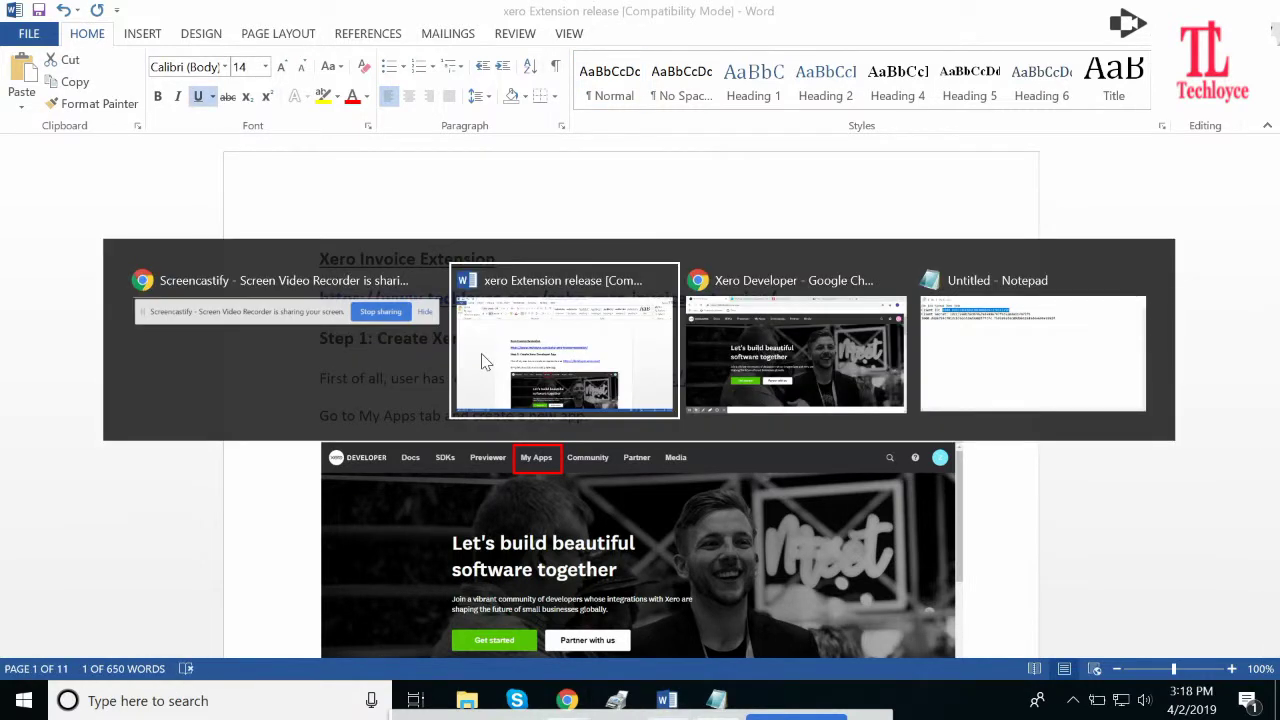
key("alt+Tab")
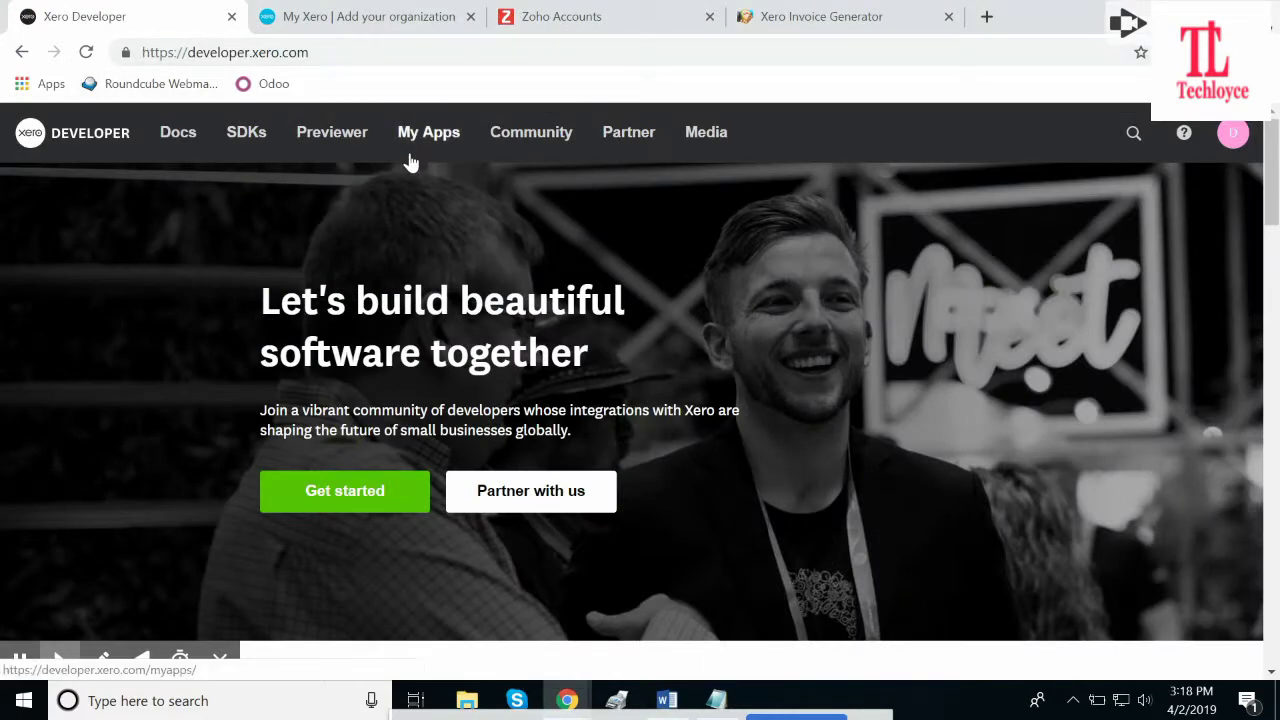
Open My Apps on the Xero Developer site and start a new public app named zohocrmsalesorder.
left_click(418, 140)
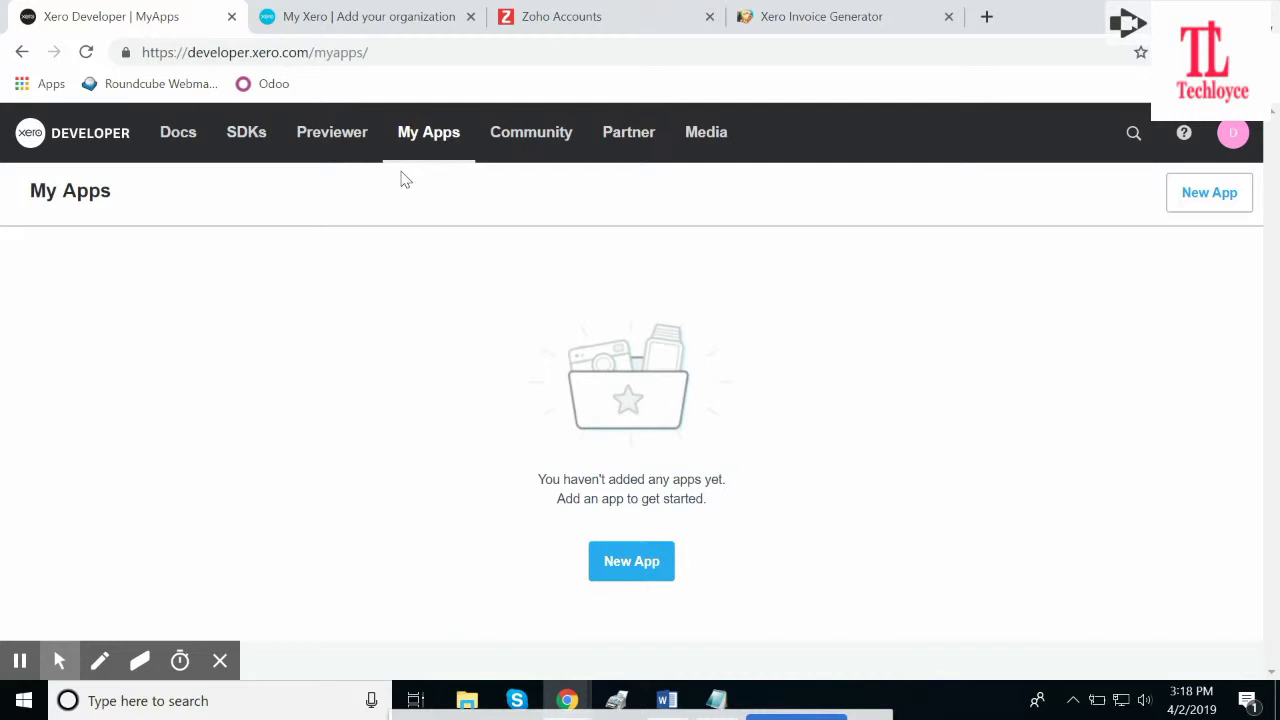
left_click(637, 574)
left_click(548, 405)
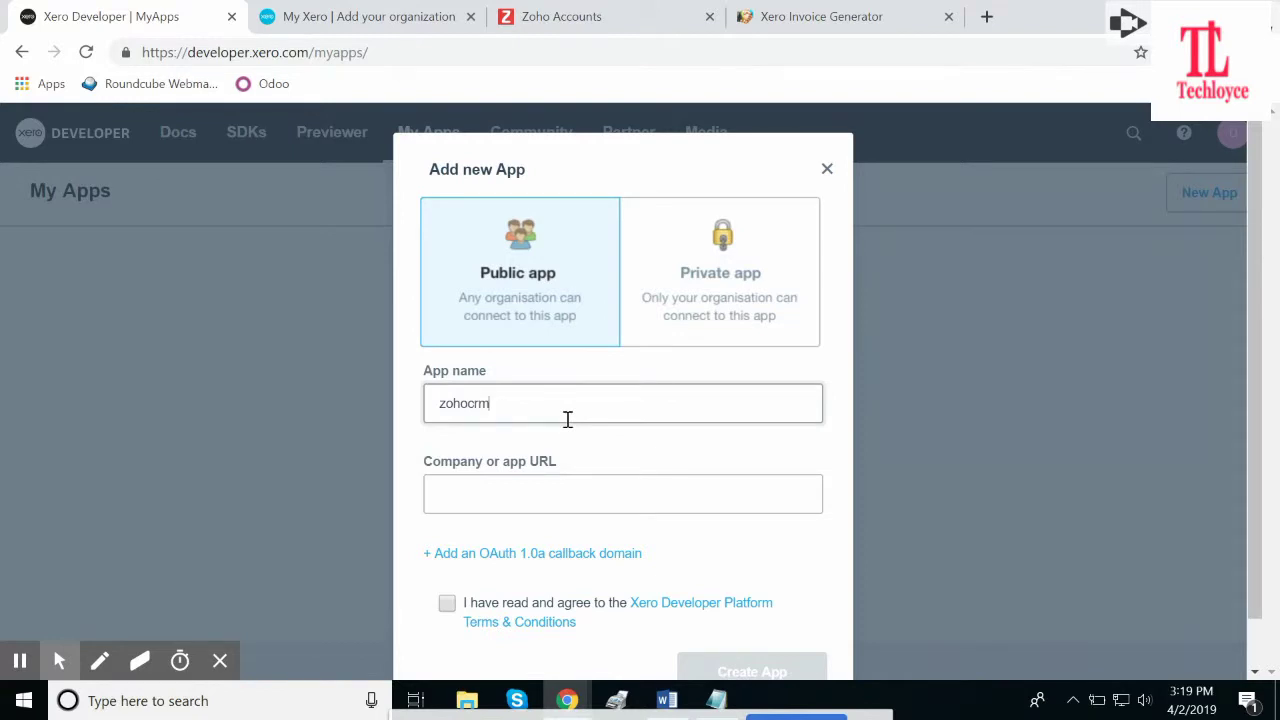
type("zohocrmsalesorder")
left_click(548, 512)
key("alt+Tab")
key("Tab")
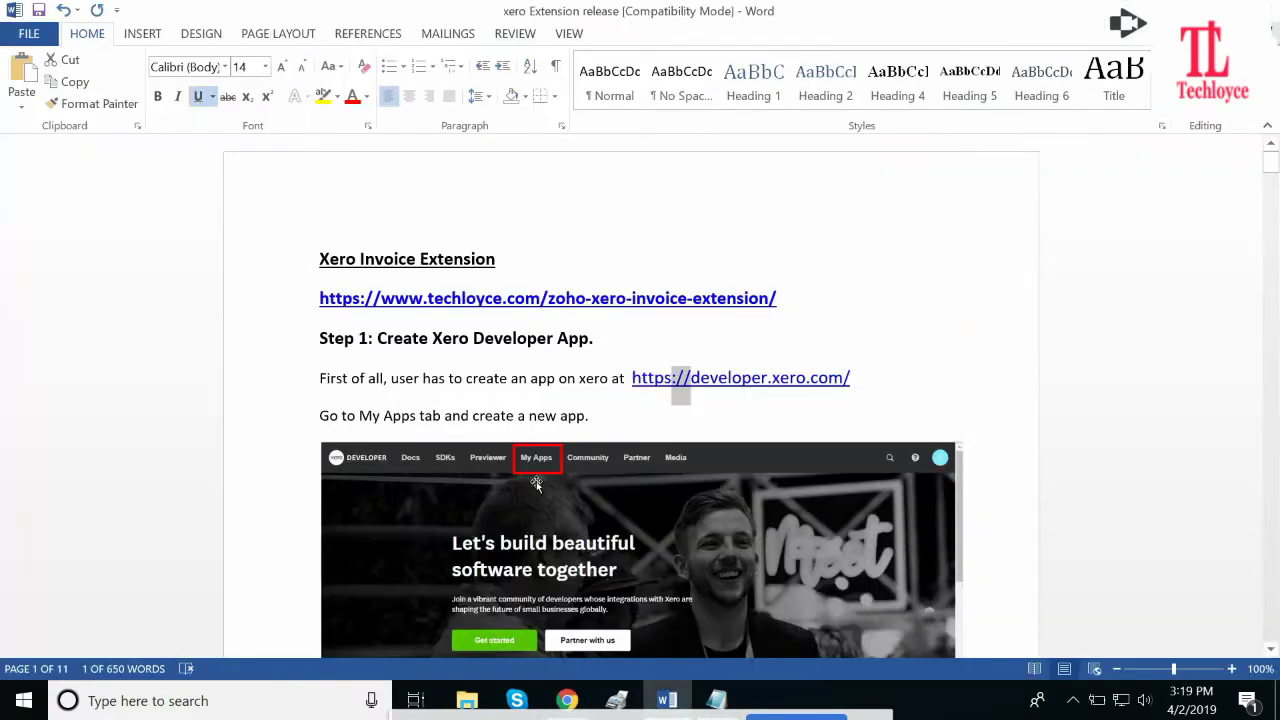
scroll(484, 556, "down", 6)
scroll(482, 554, "down", 13)
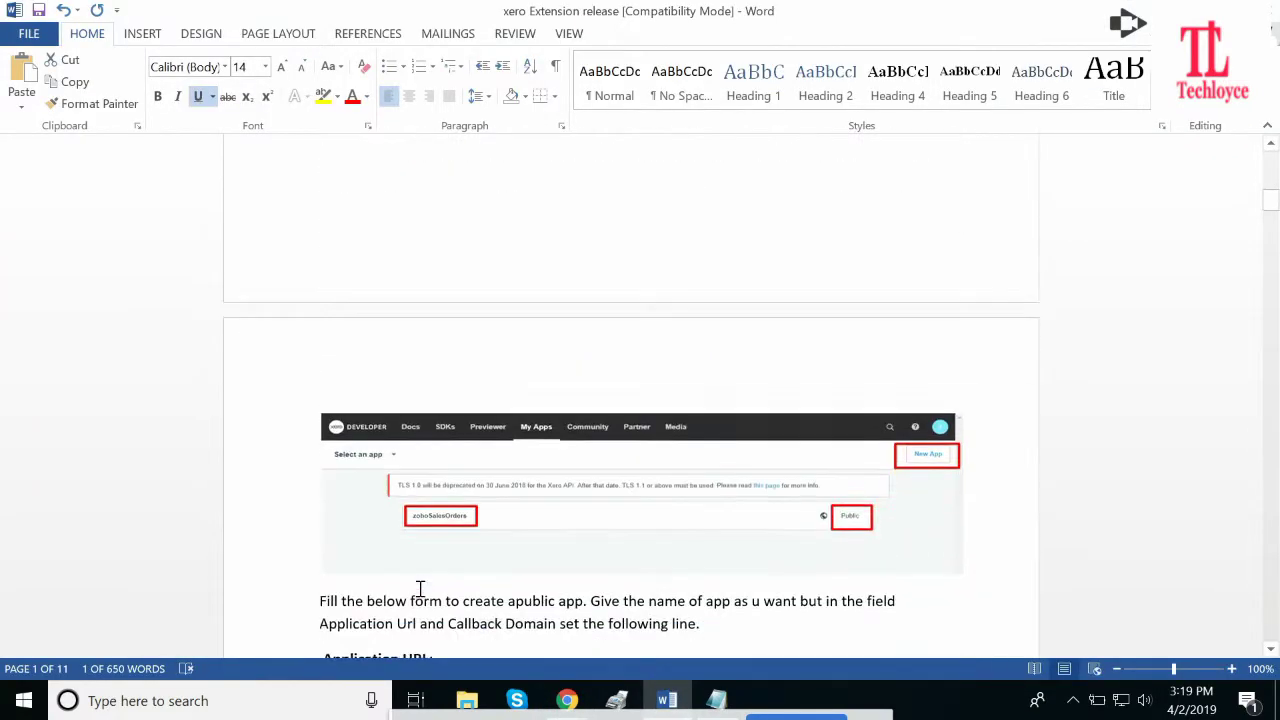
left_click_drag(320, 449, 652, 450)
key("ctrl+c")
key("alt+Tab")
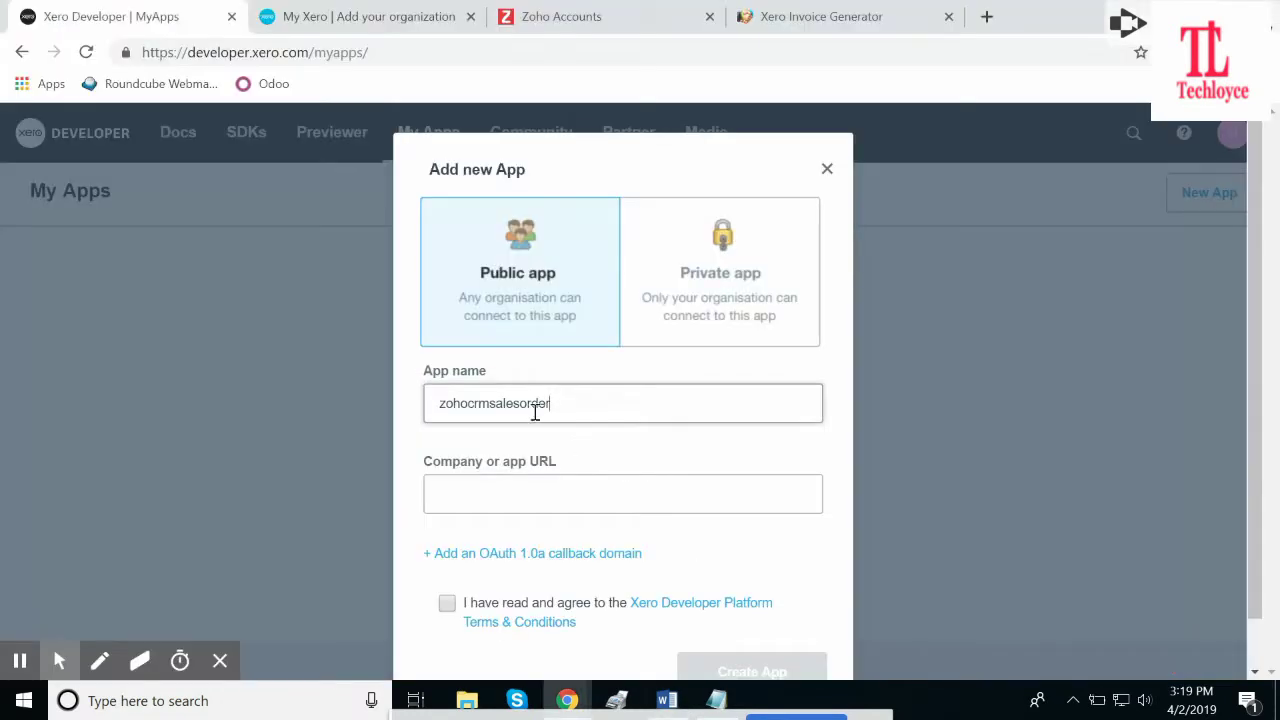
left_click(526, 494)
key("ctrl+v")
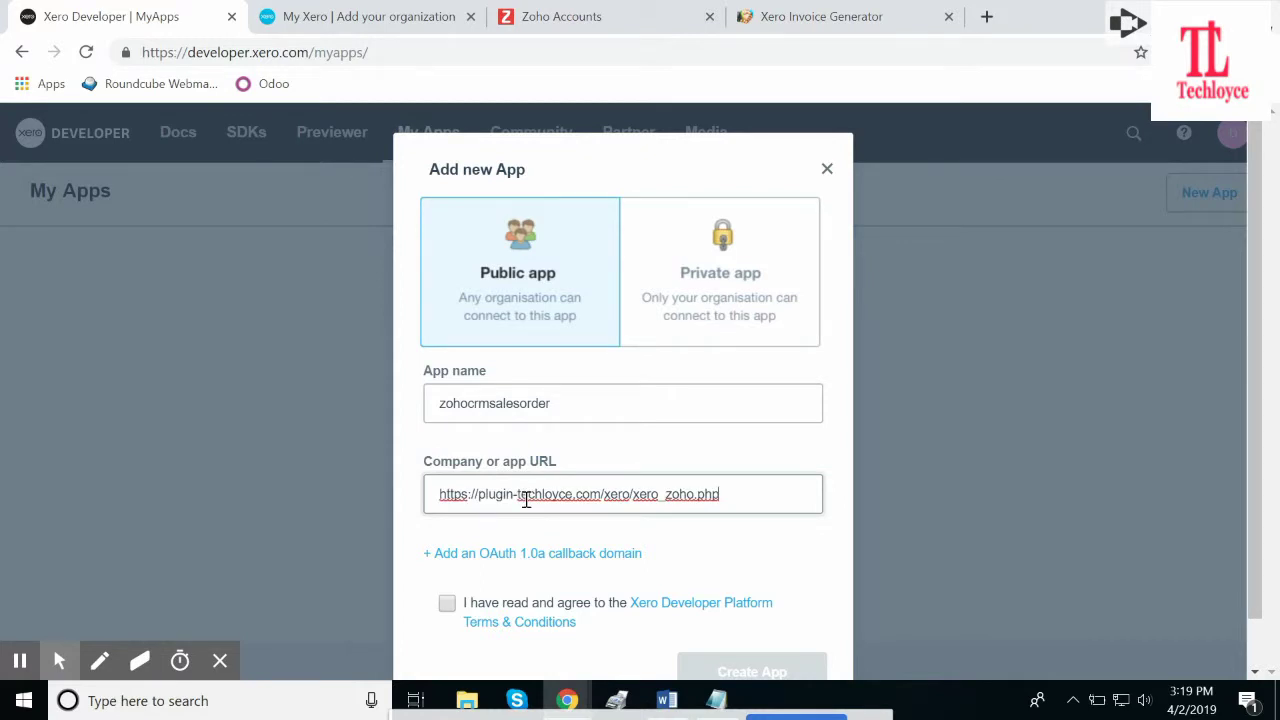
Add an OAuth 1.0a callback domain to the app, copying plugin-techloyce.com from the Word guide.
left_click(464, 556)
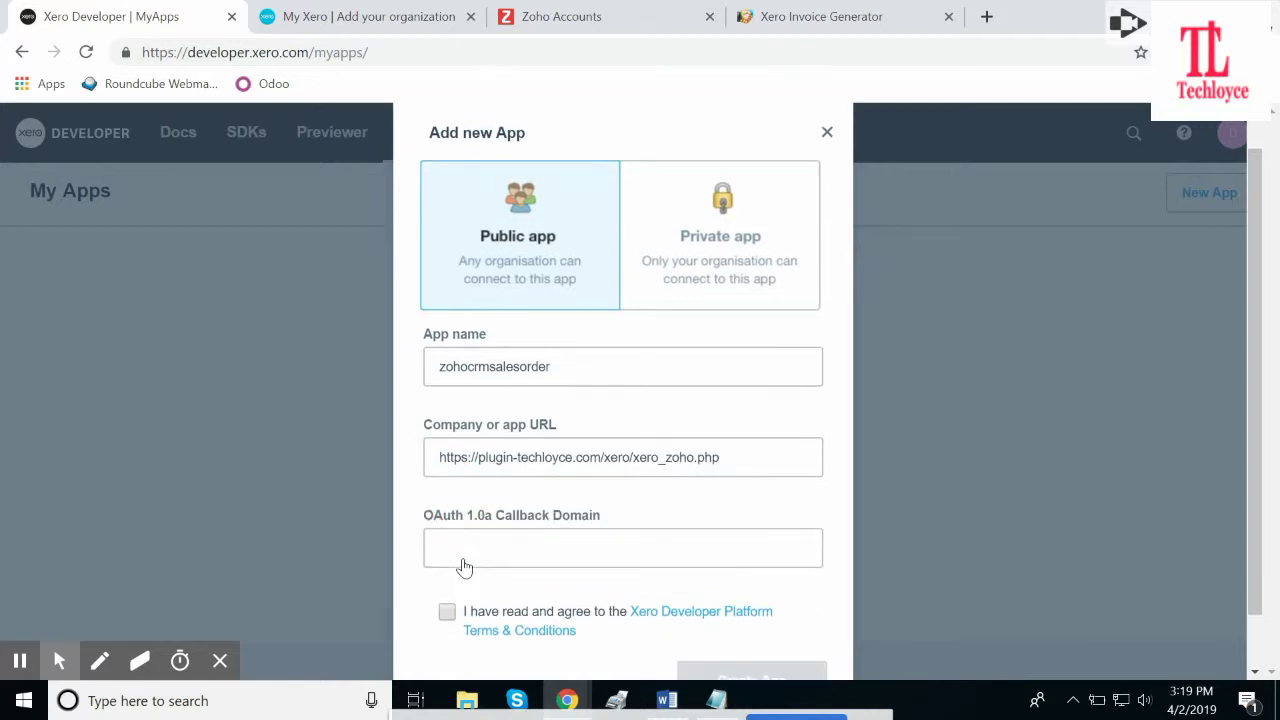
scroll(466, 566, "down", 1)
key("alt+Tab")
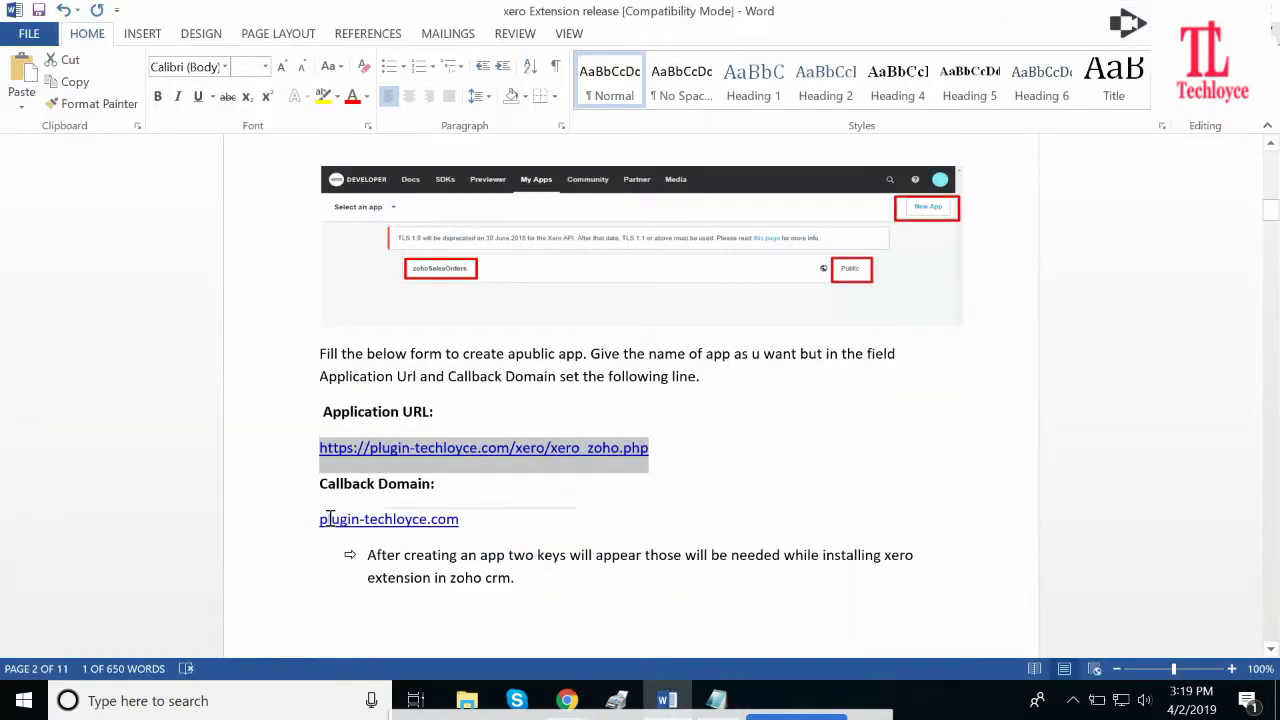
left_click_drag(320, 519, 460, 519)
key("ctrl+c")
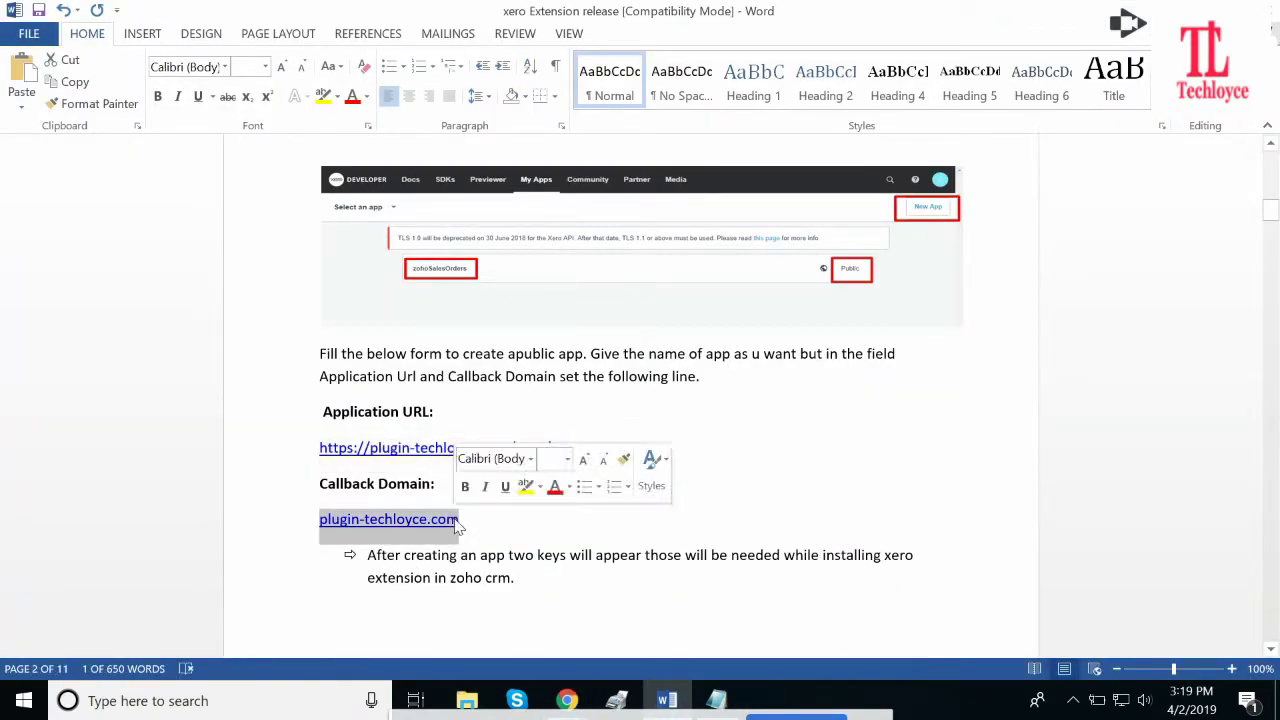
key("alt+Tab")
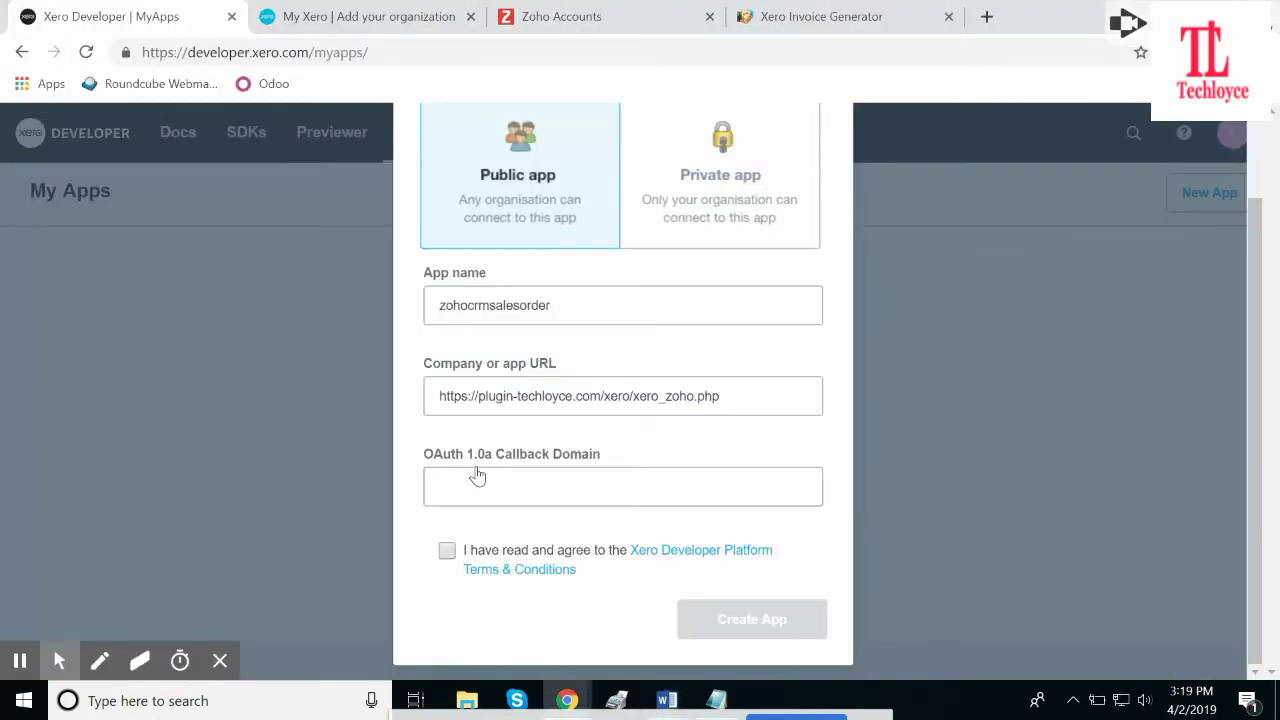
left_click(477, 480)
key("ctrl+v")
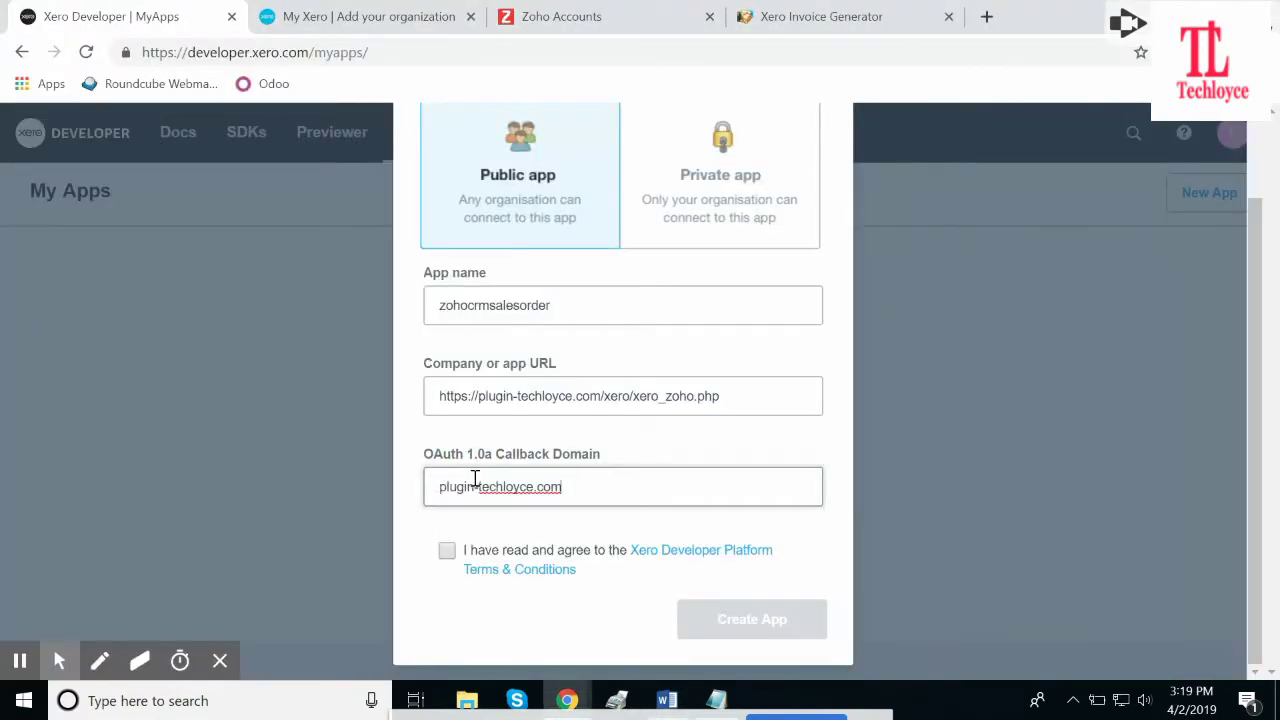
Agree to the Xero Developer Platform terms, create the app and view its OAuth 1.0a credentials.
left_click(447, 553)
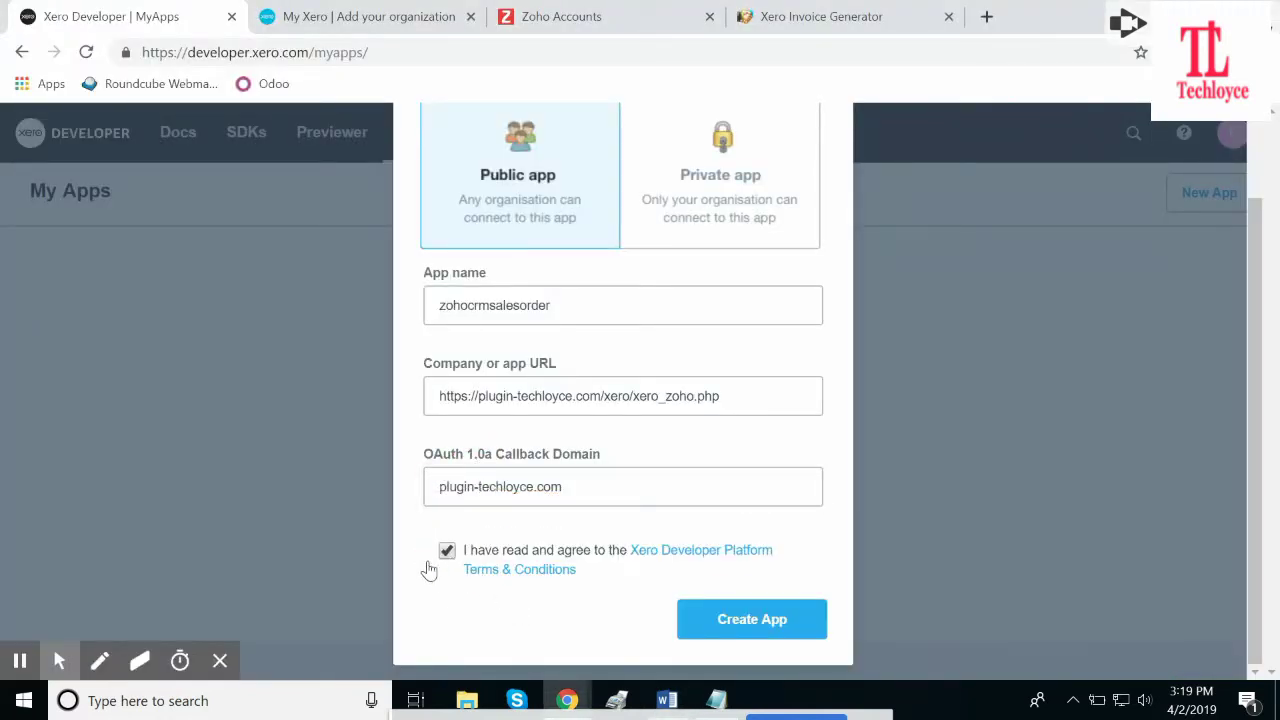
left_click(694, 632)
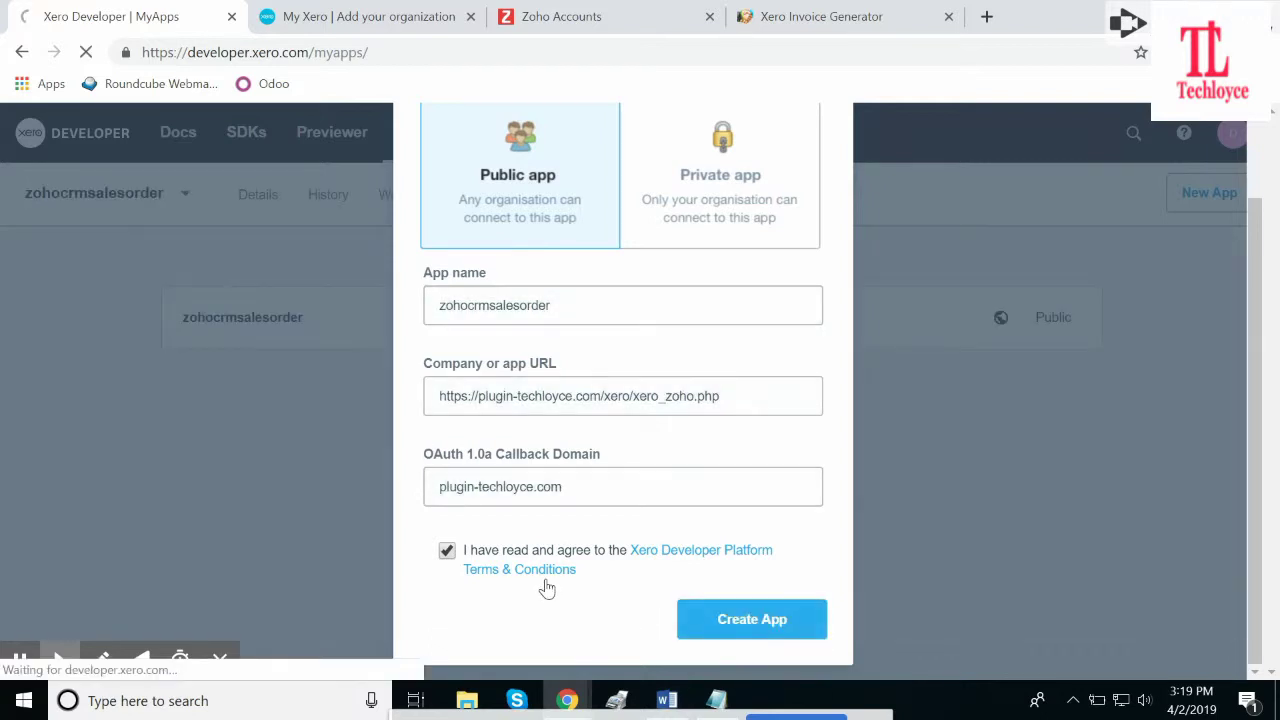
scroll(566, 630, "down", 3)
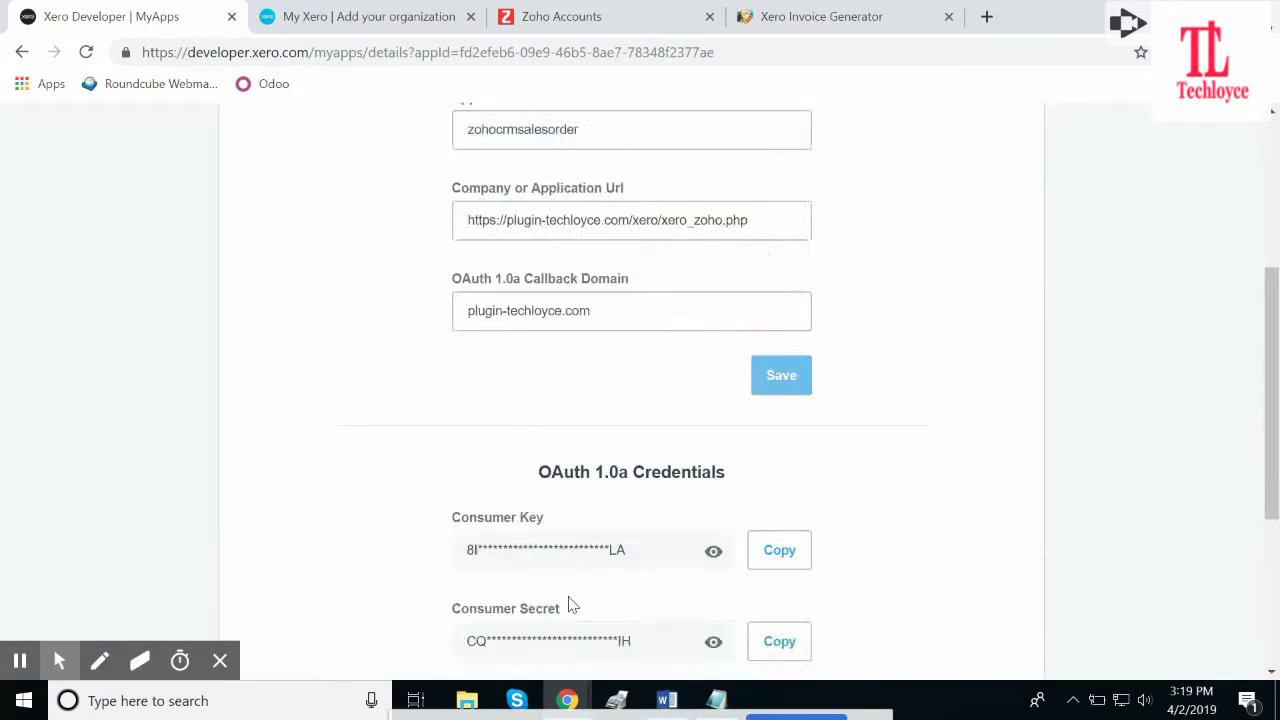
scroll(570, 605, "down", 3)
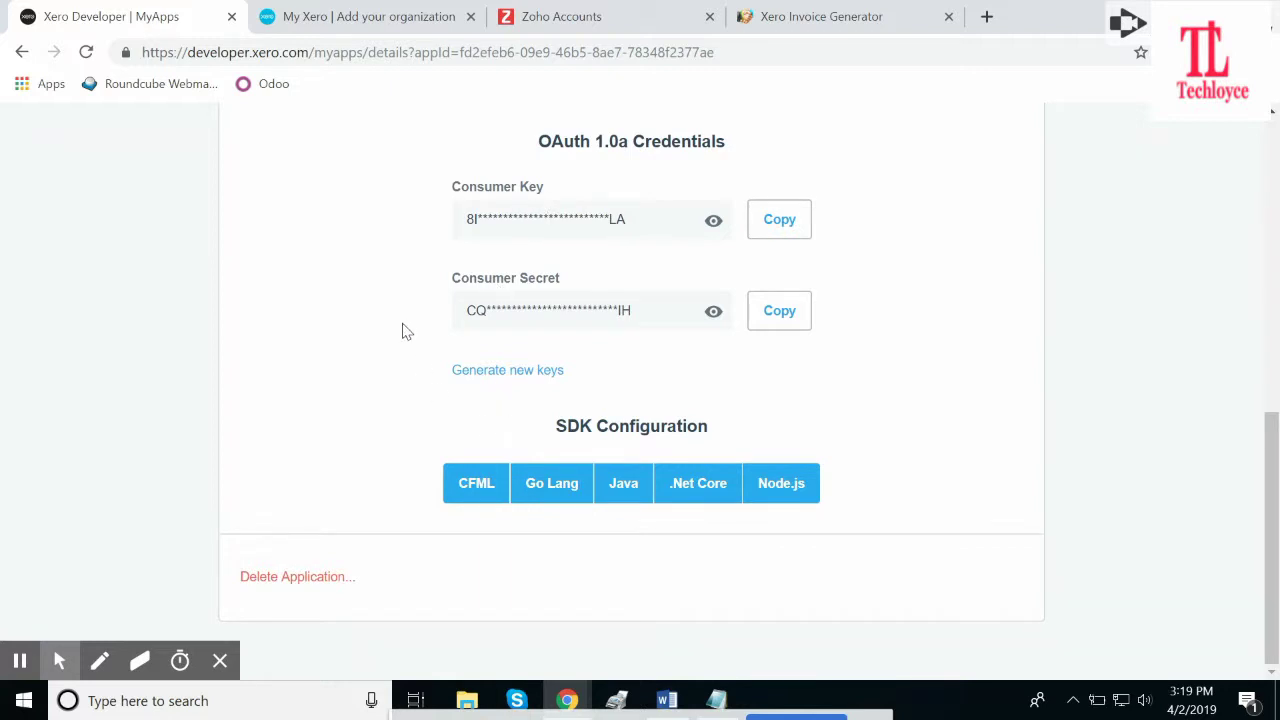
scroll(403, 331, "up", 3)
View the Xero organization setup page and match its address against the setup link in the Word guide.
left_click(348, 29)
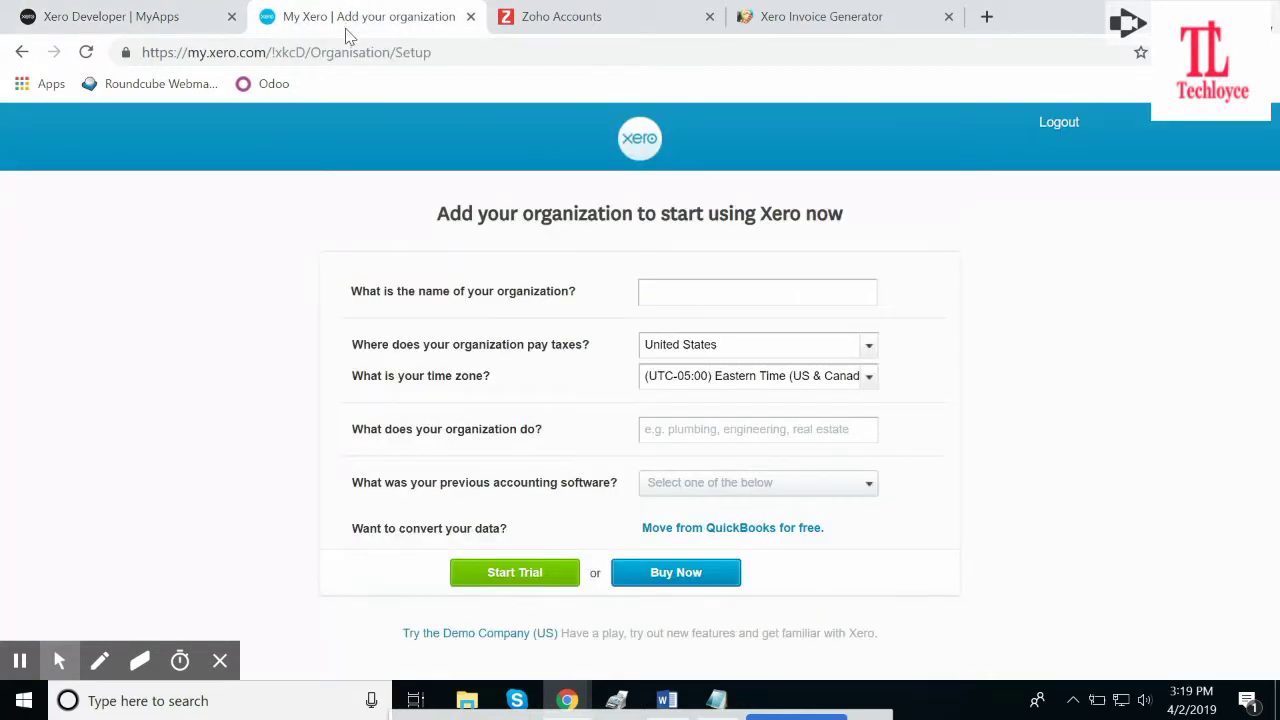
double_click(375, 52)
key("alt+Tab")
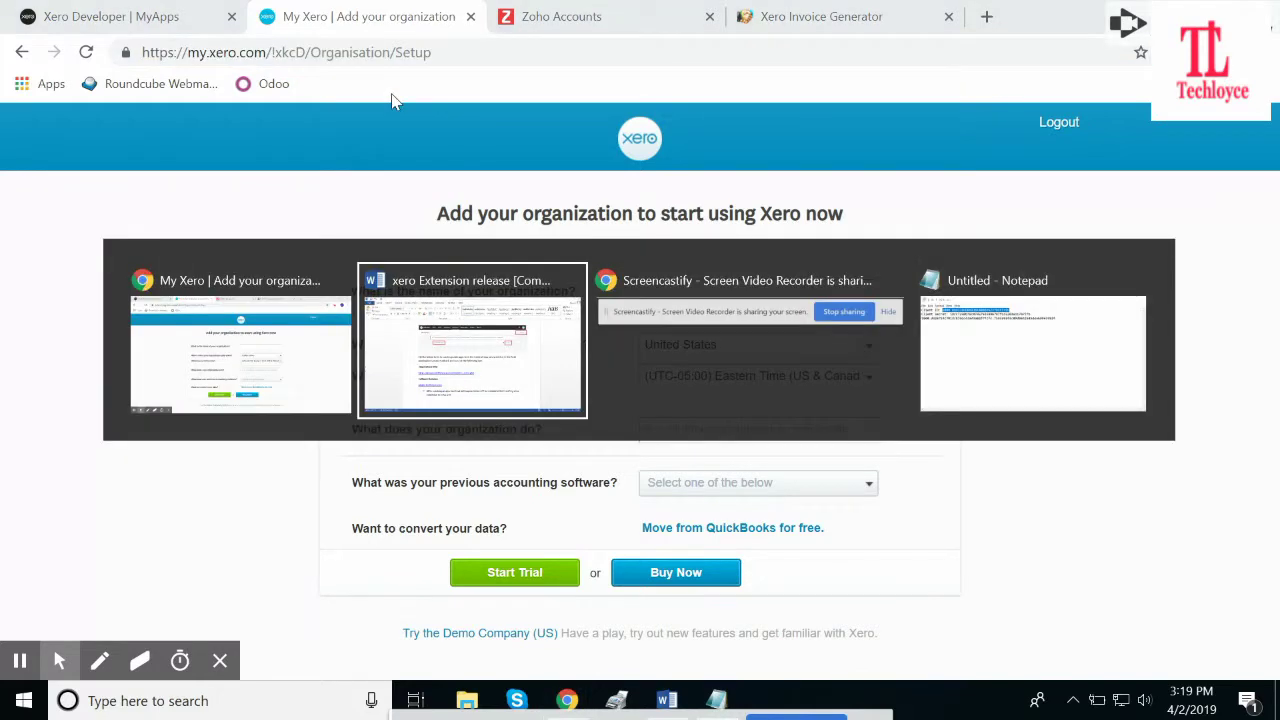
key("alt+Tab")
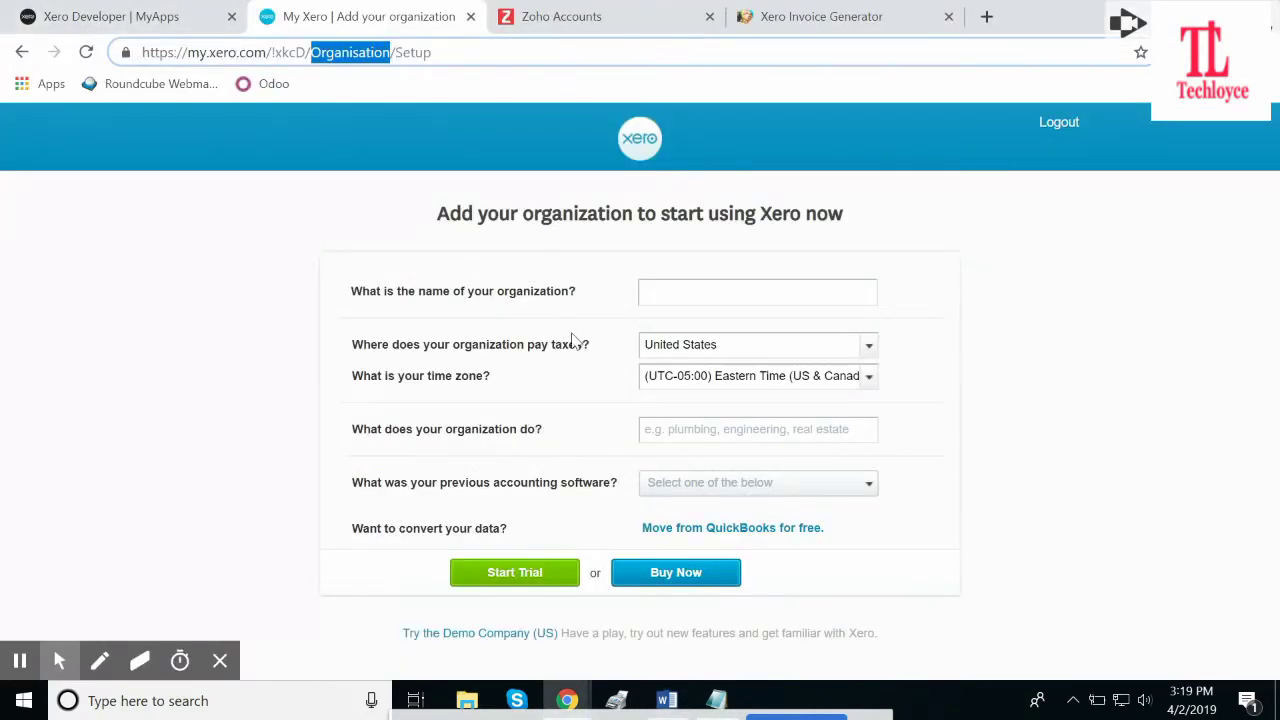
key("alt+Tab")
scroll(619, 399, "down", 4)
scroll(619, 399, "down", 20)
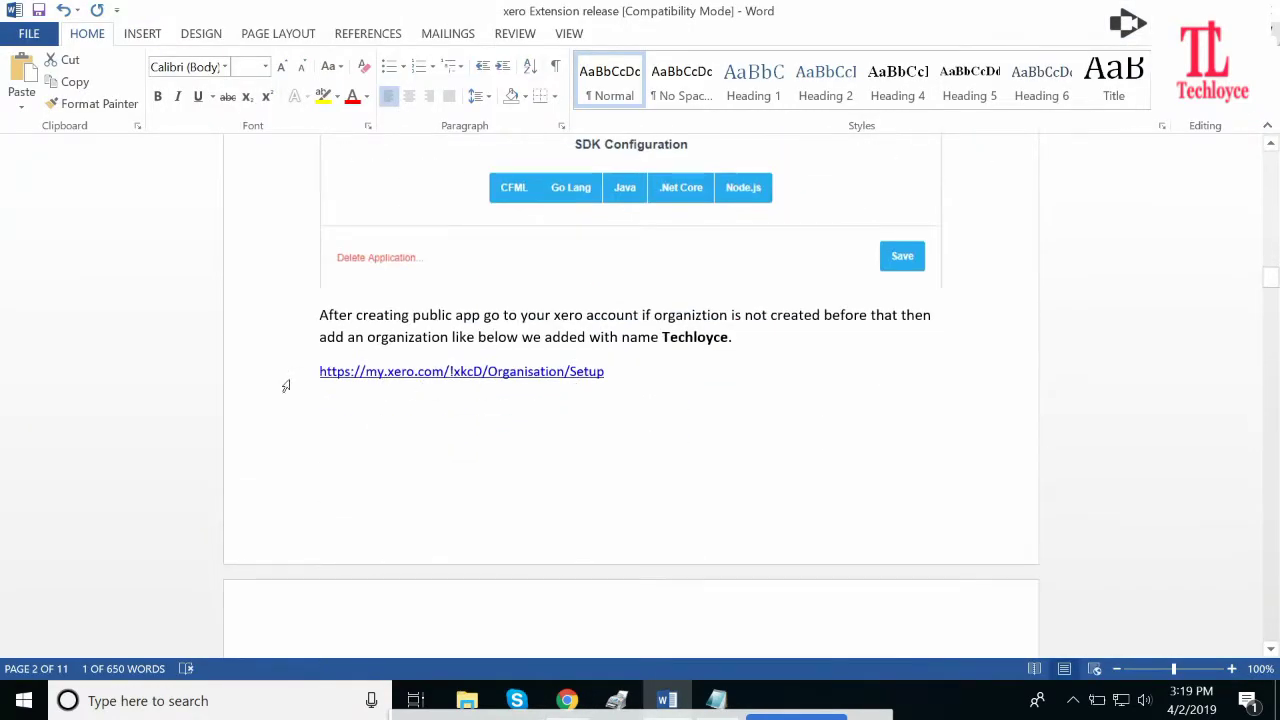
left_click_drag(318, 375, 600, 376)
key("alt+Tab")
key("alt+Tab")
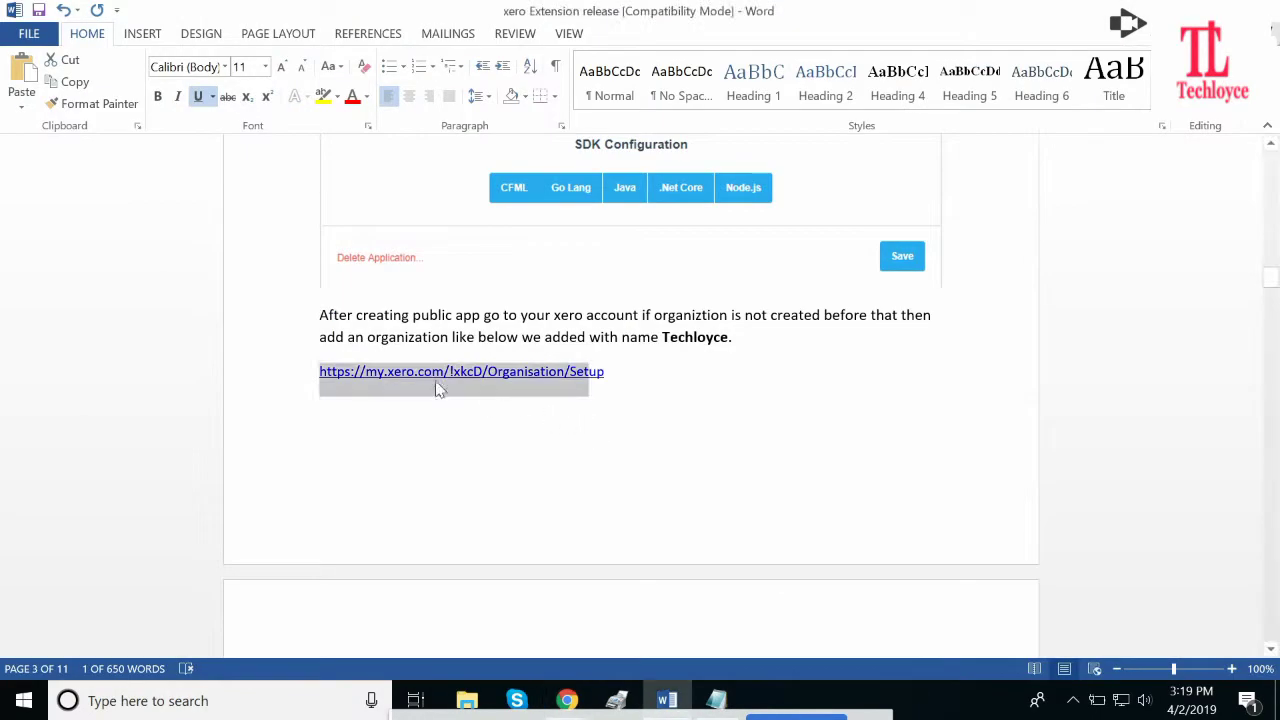
key("alt+Tab")
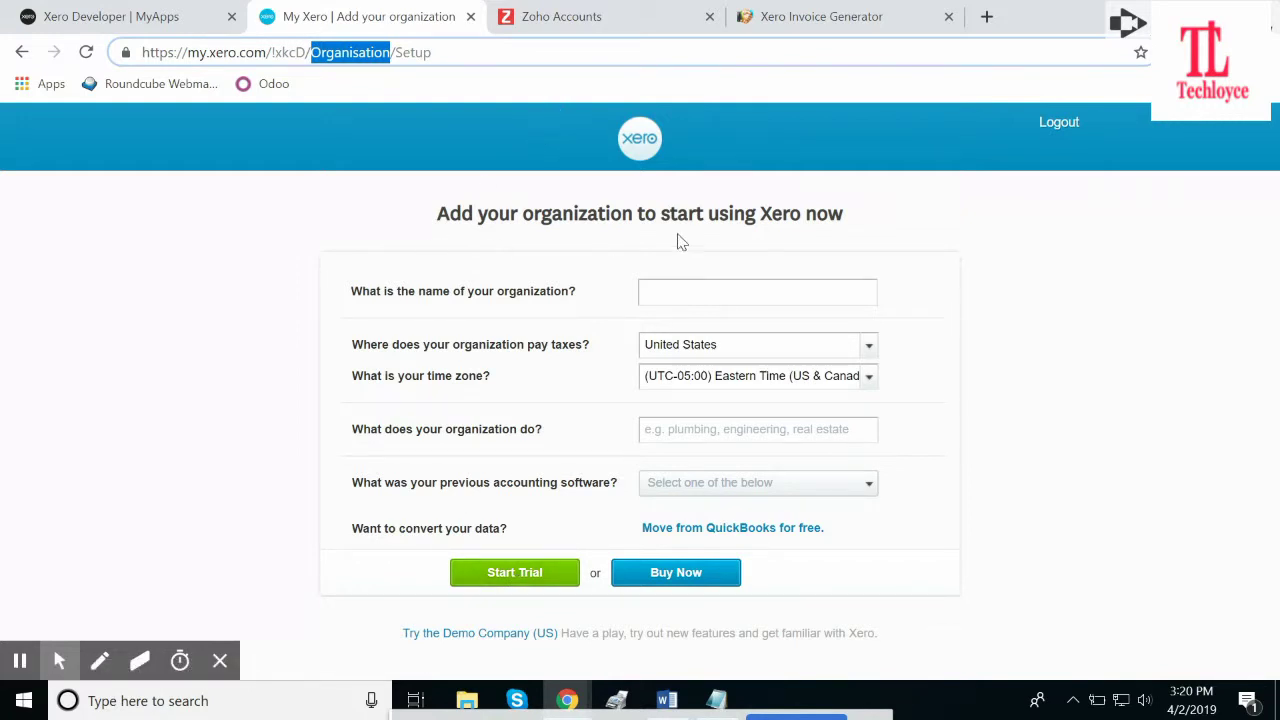
Read the Word guide's Step 2 on registering a Zoho CRM developer app and view the Zoho Accounts developer console.
key("alt+Tab")
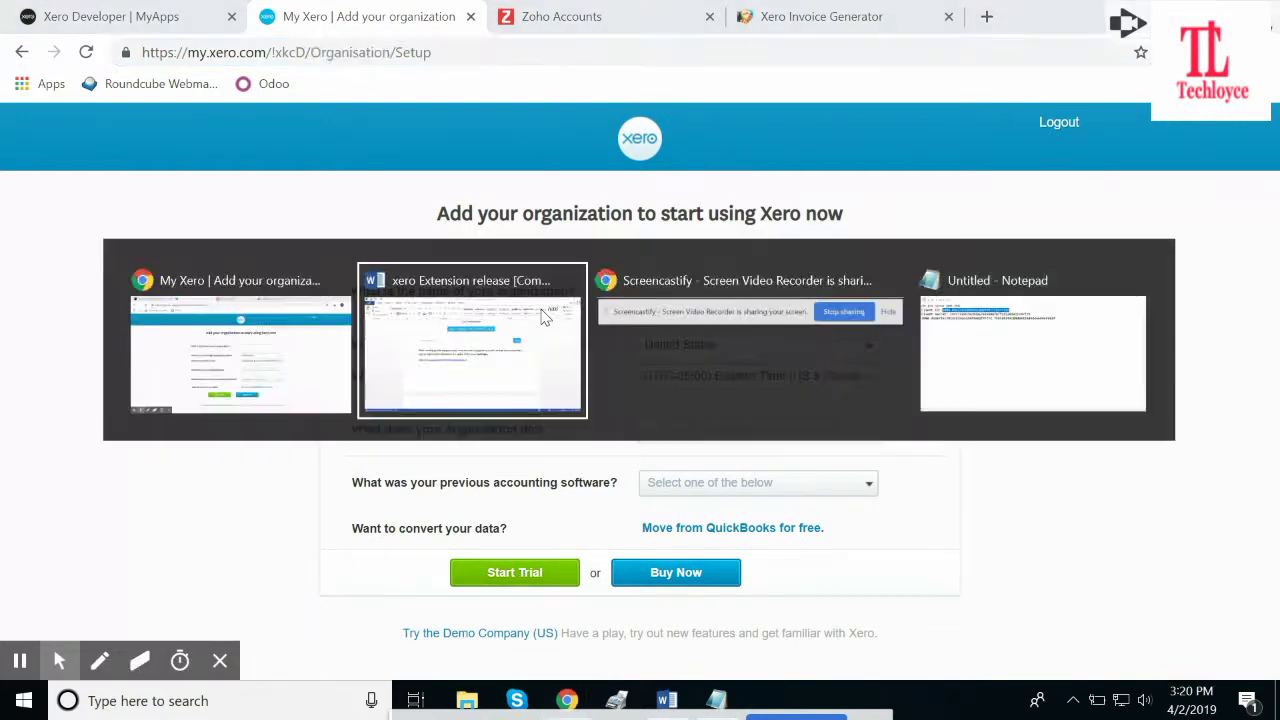
scroll(560, 340, "down", 6)
scroll(552, 427, "down", 5)
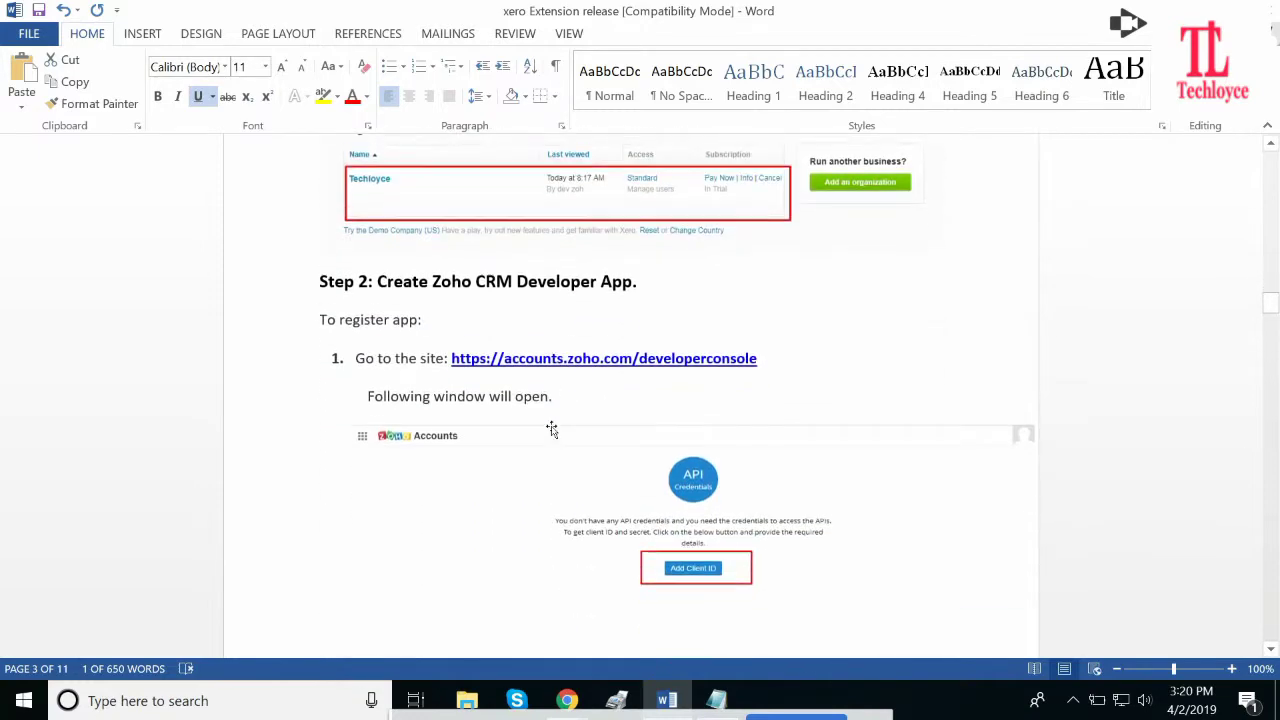
key("alt+Tab")
left_click(560, 16)
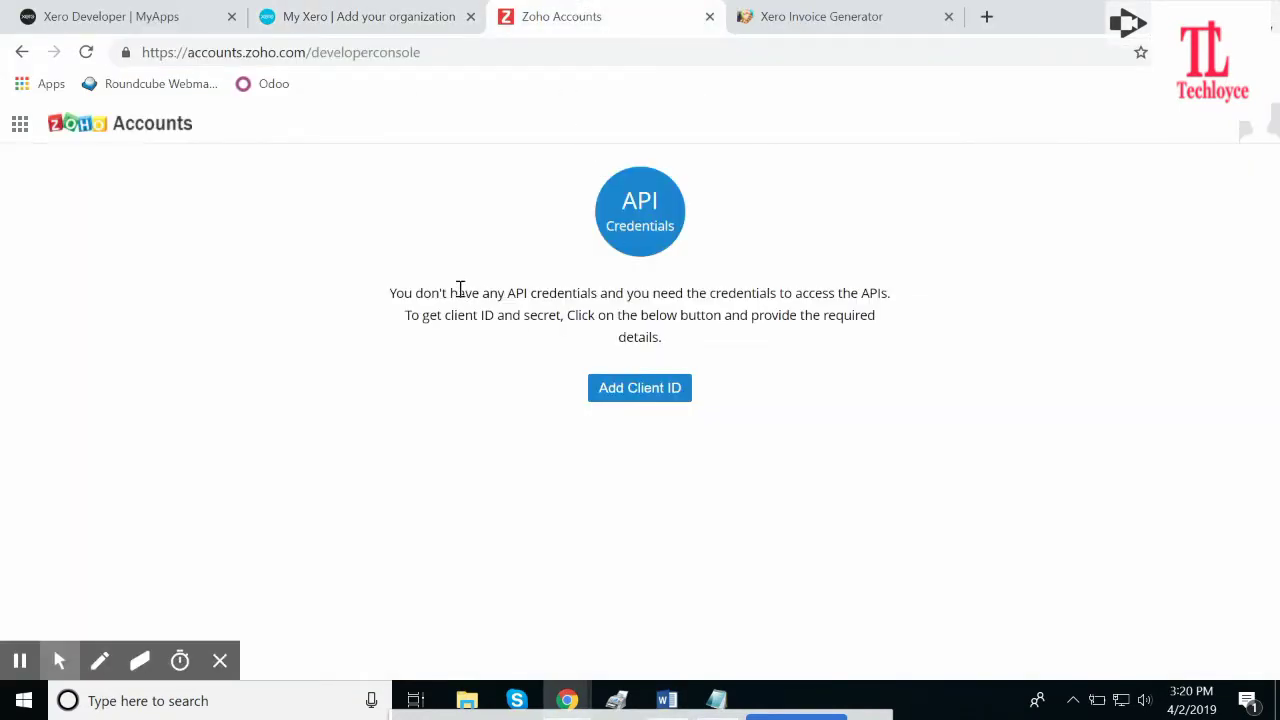
key("alt+Tab")
scroll(554, 401, "down", 3)
scroll(554, 401, "up", 1)
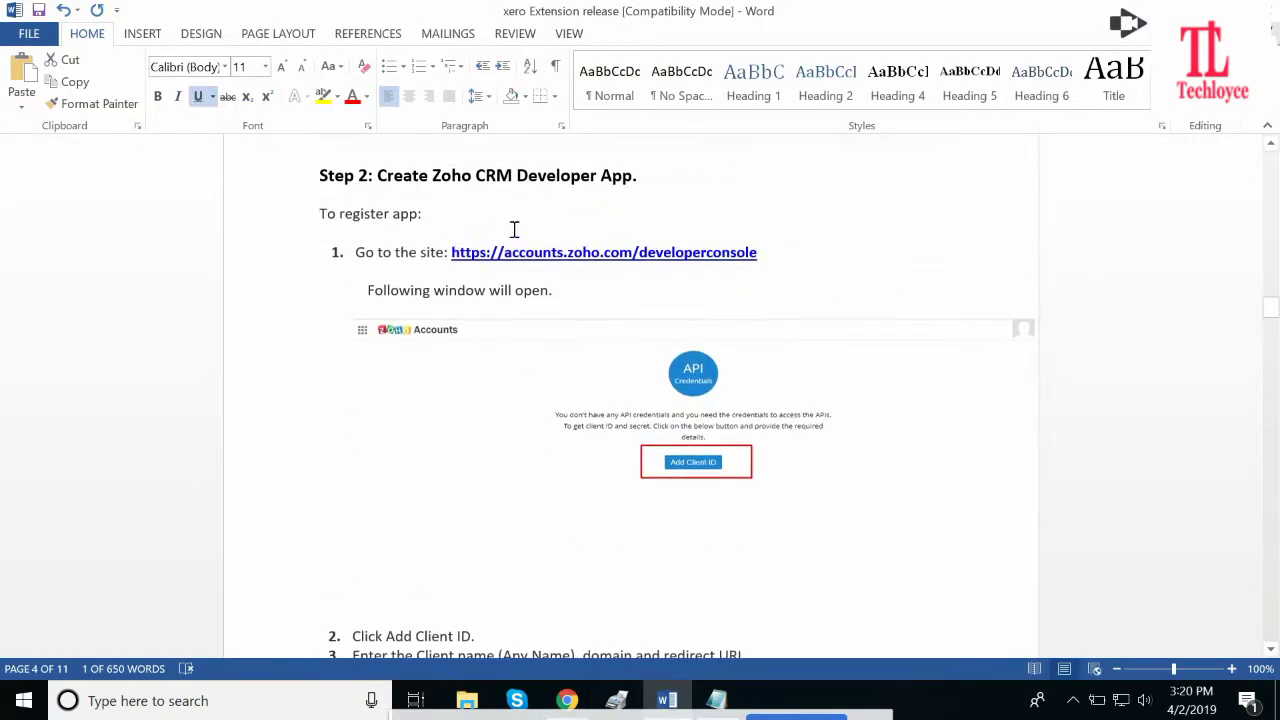
key("alt+Tab")
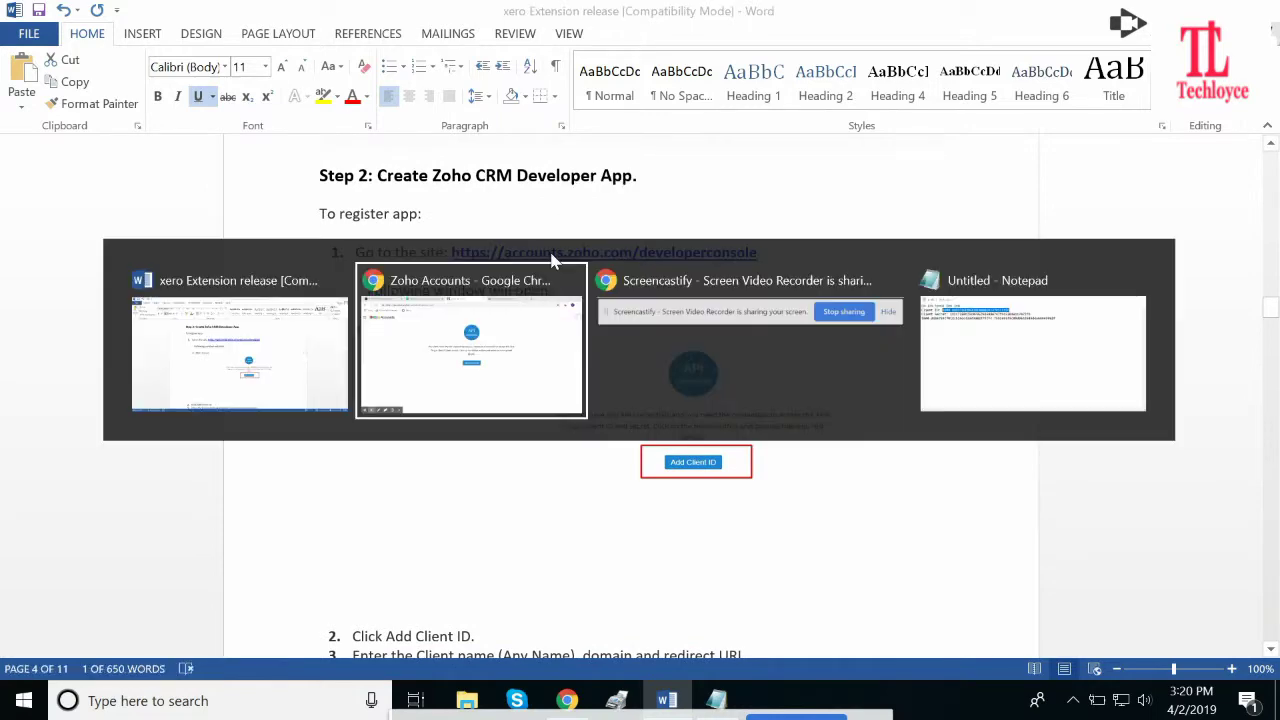
key("alt+Tab")
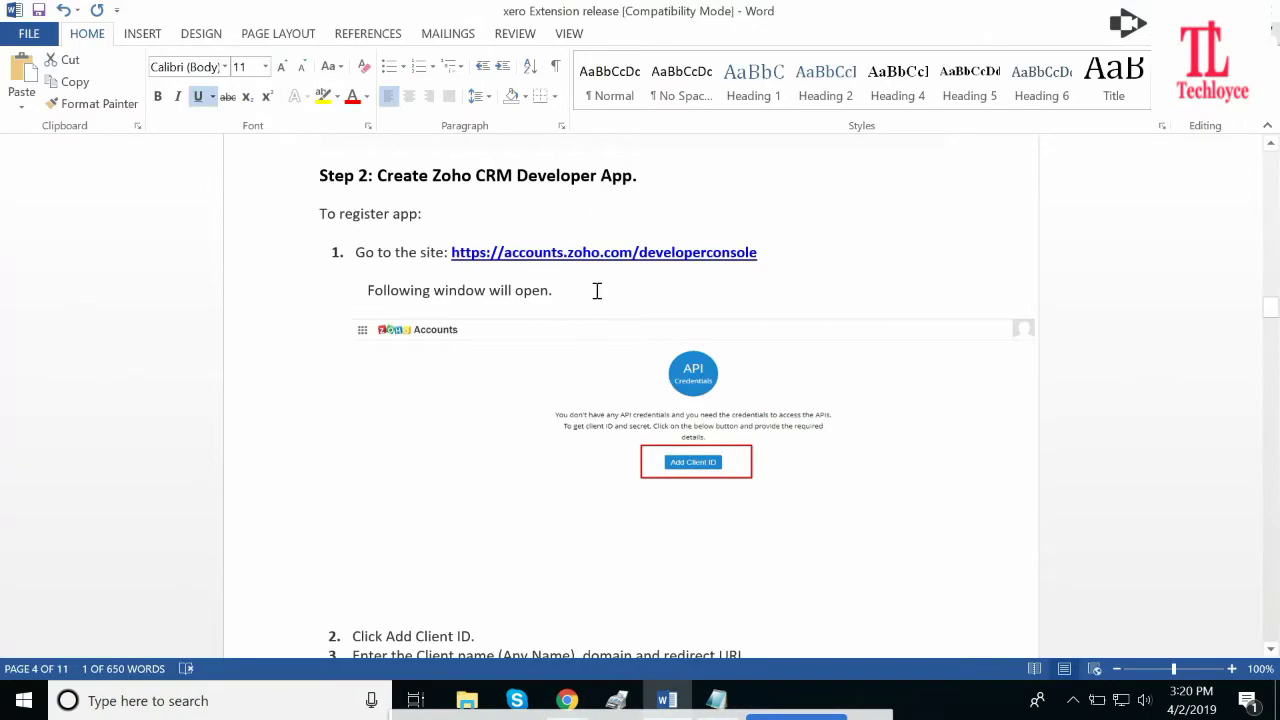
Start a new client ID in the Zoho Accounts developer console with the client name Techloyce.
key("alt+Tab")
left_click(662, 394)
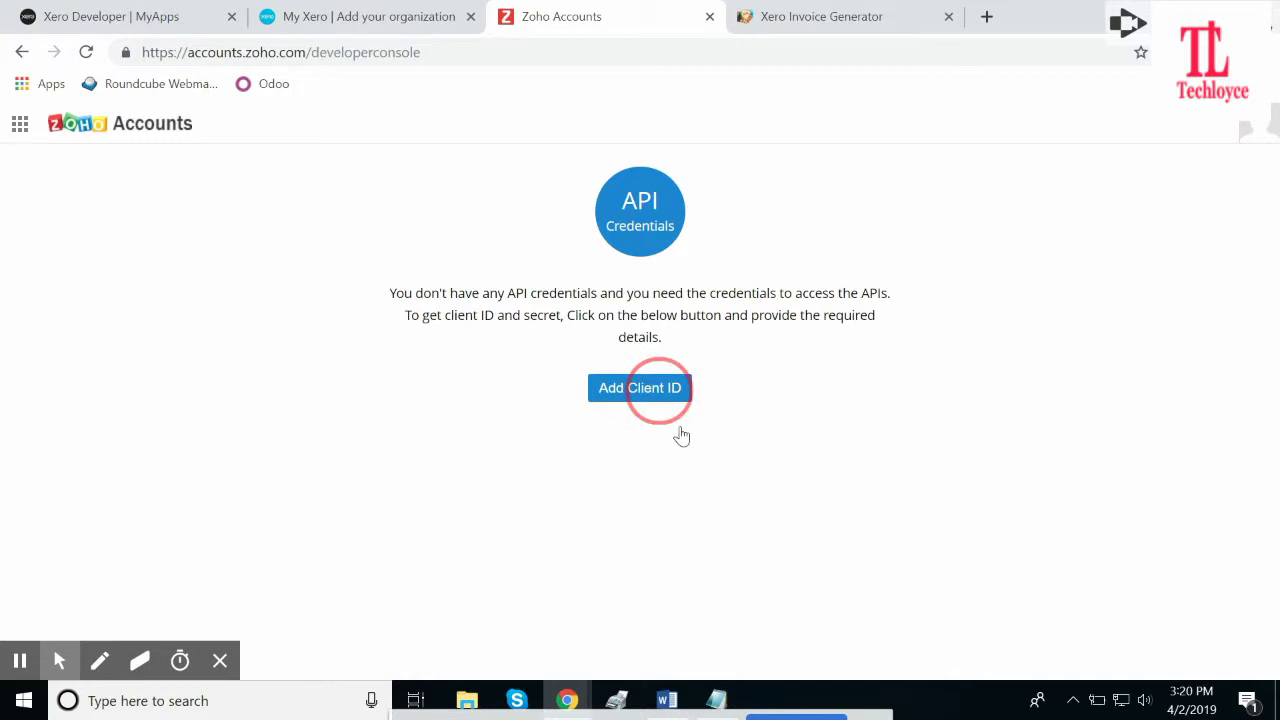
scroll(557, 420, "down", 1)
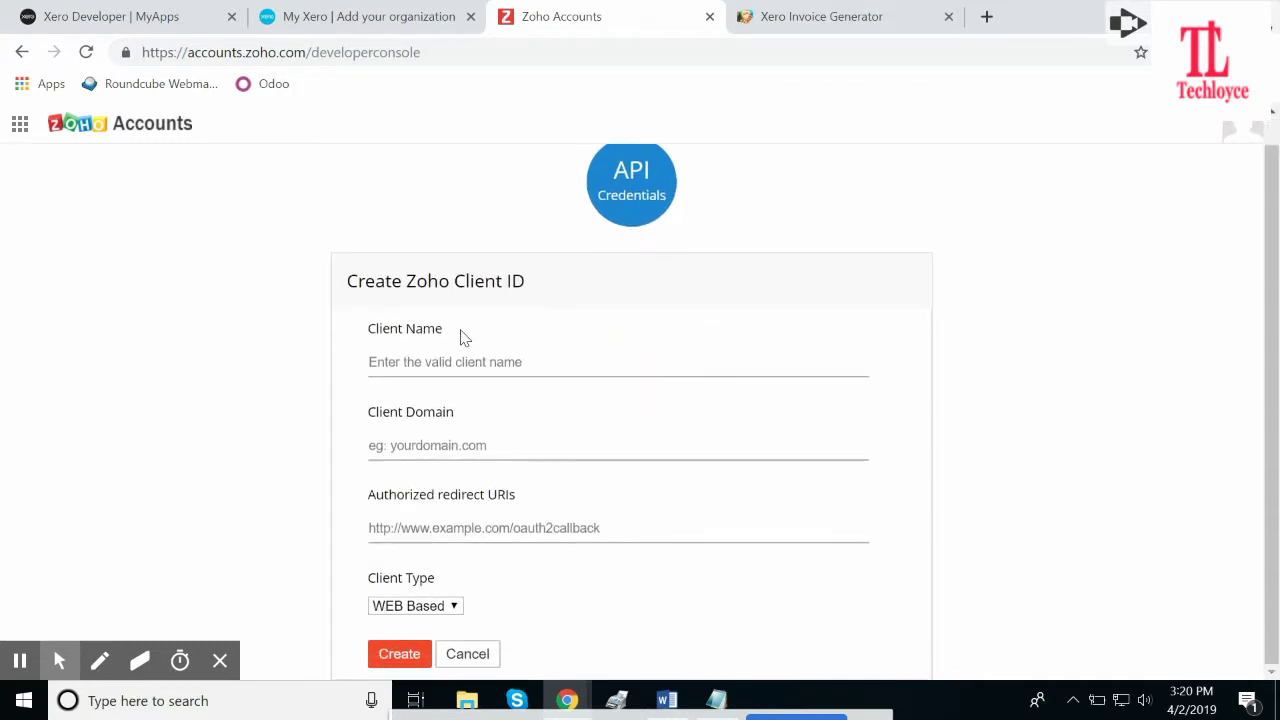
left_click(466, 348)
type("Techloyce")
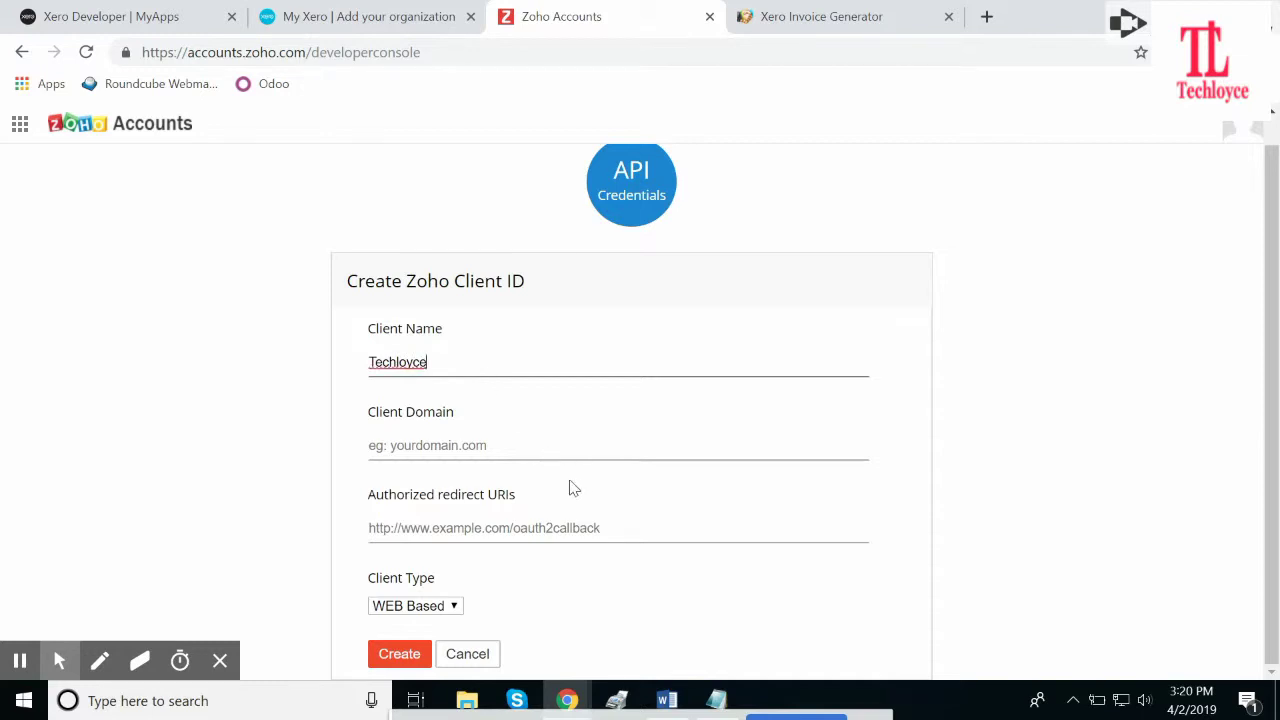
key("alt+Tab")
scroll(550, 490, "down", 3)
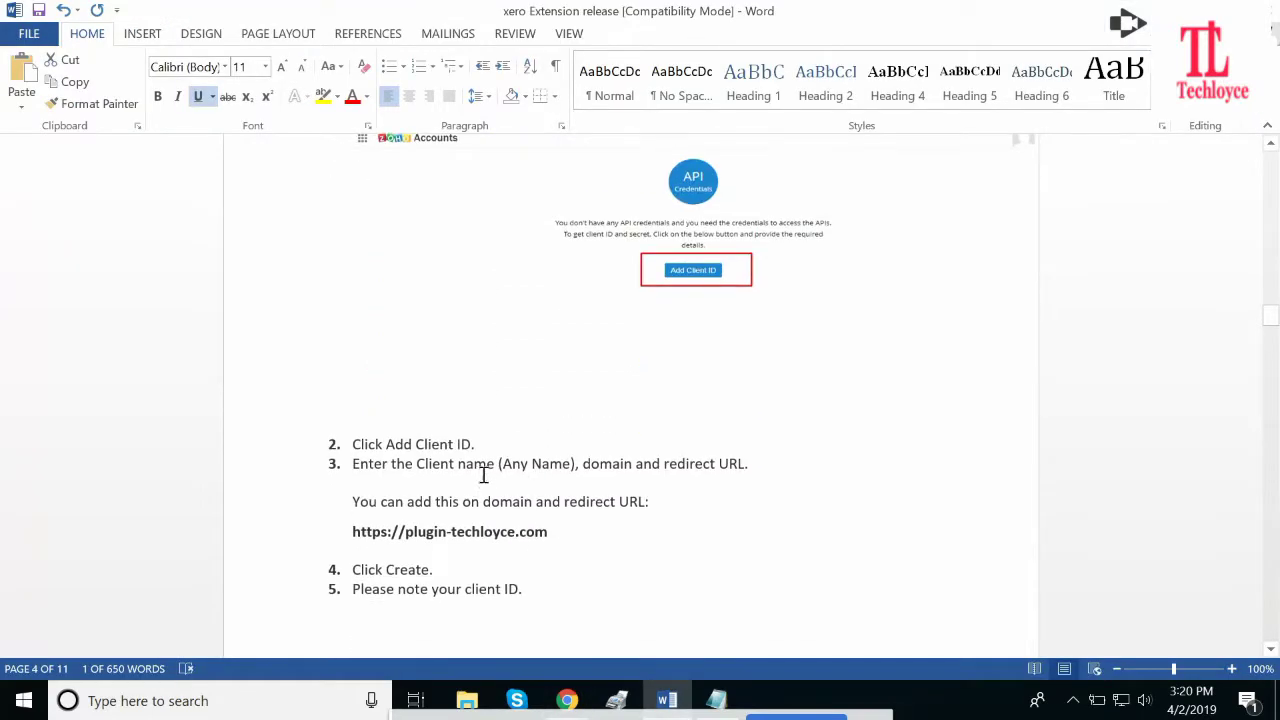
left_click_drag(350, 537, 540, 541)
key("ctrl+c")
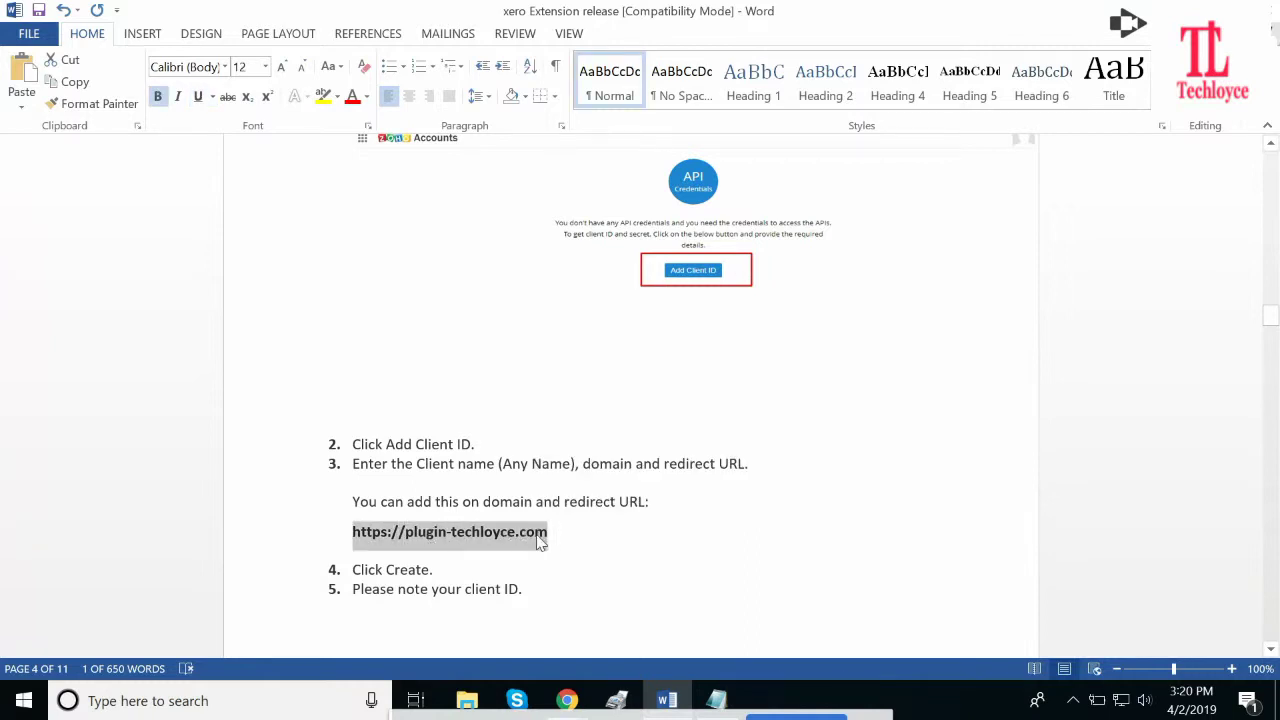
key("alt+Tab")
left_click(487, 455)
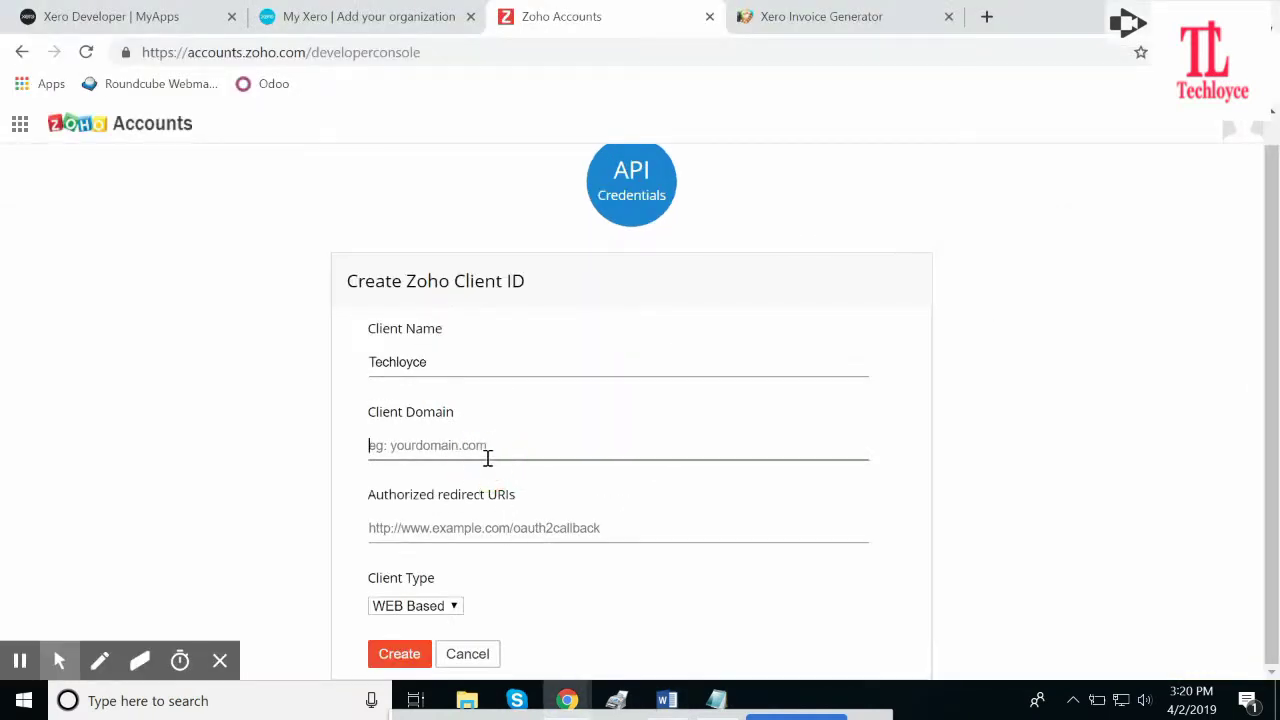
key("ctrl+v")
left_click(474, 522)
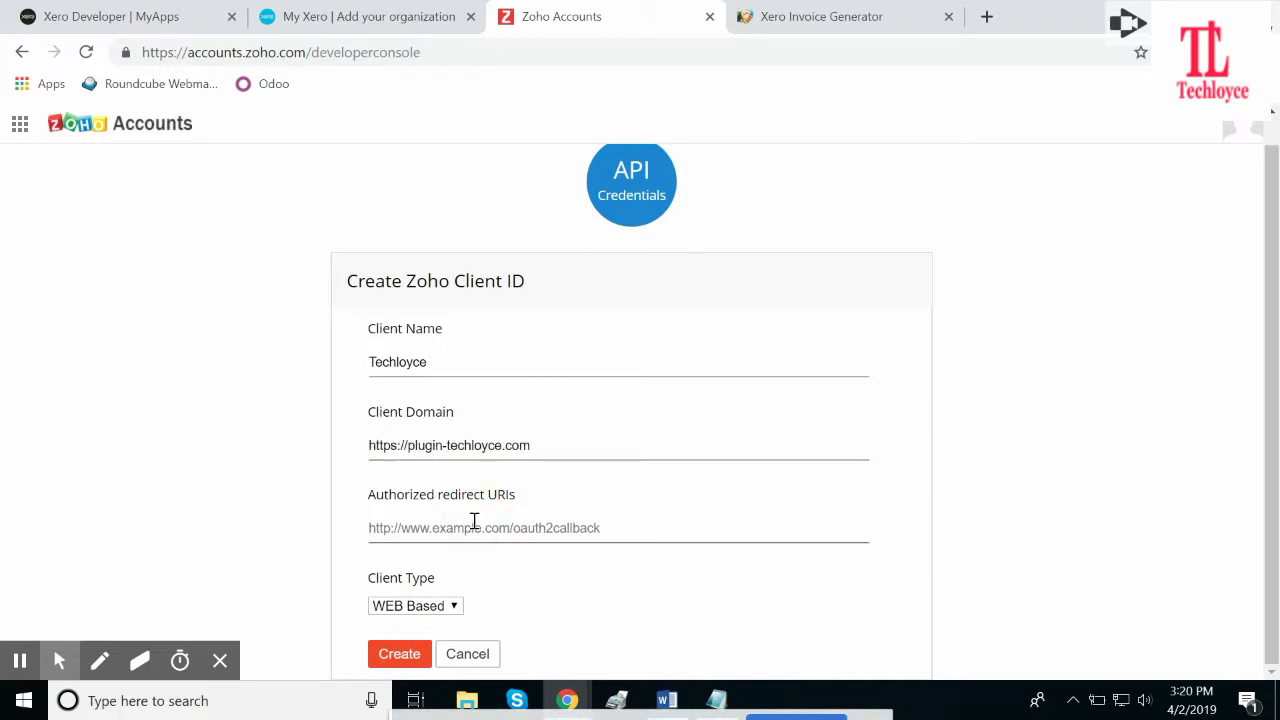
key("ctrl+v")
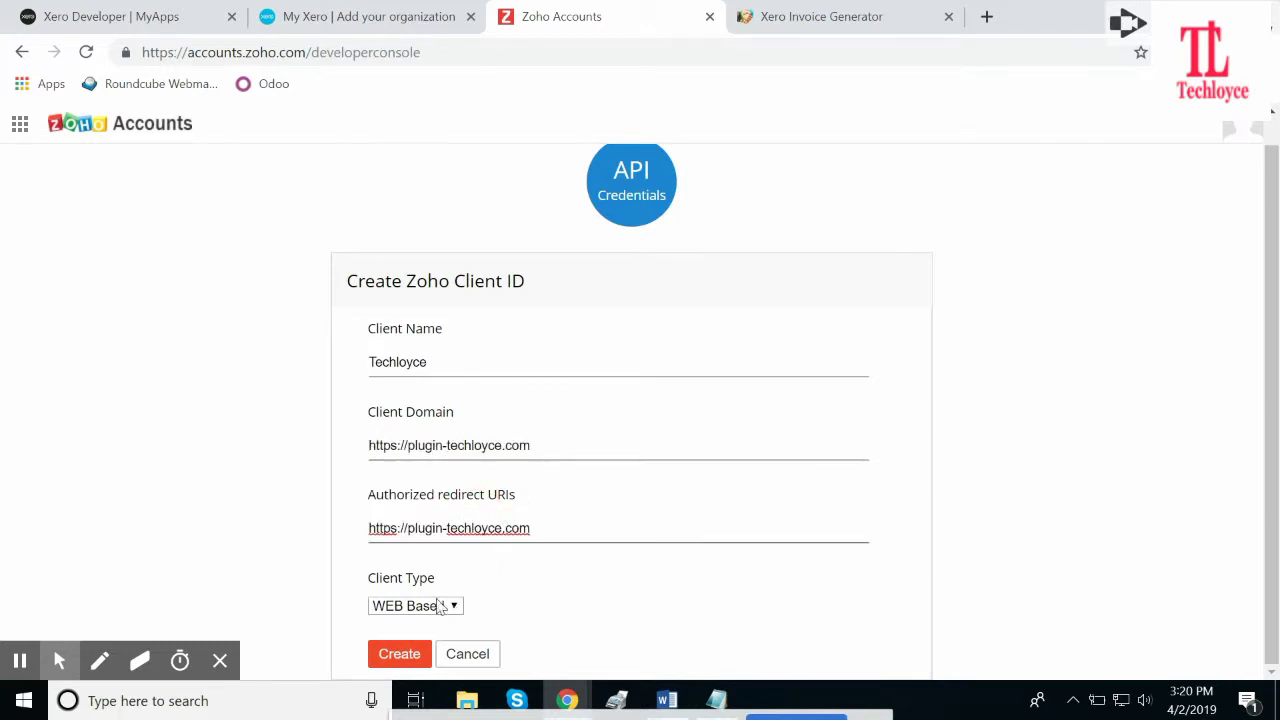
left_click(403, 654)
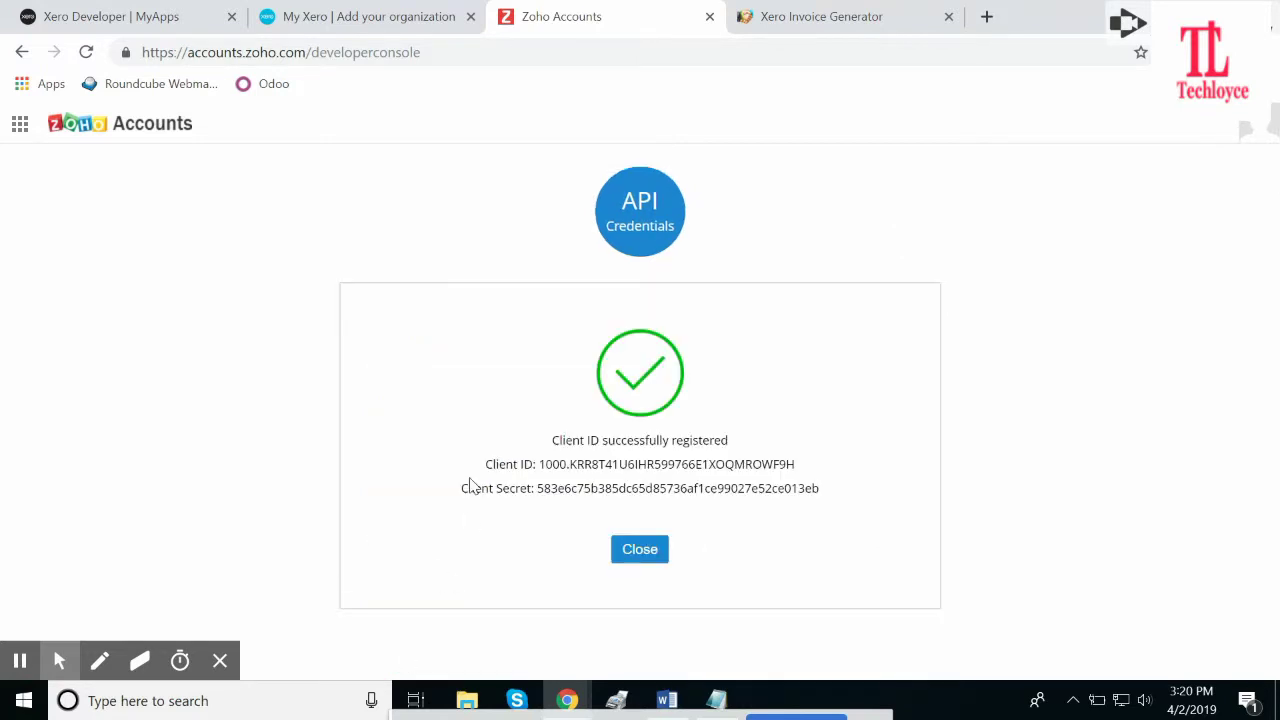
Copy the new client ID and client secret into Notepad, replacing its old contents, and close the registration confirmation in Zoho Accounts.
left_click_drag(487, 464, 836, 490)
key("ctrl+c")
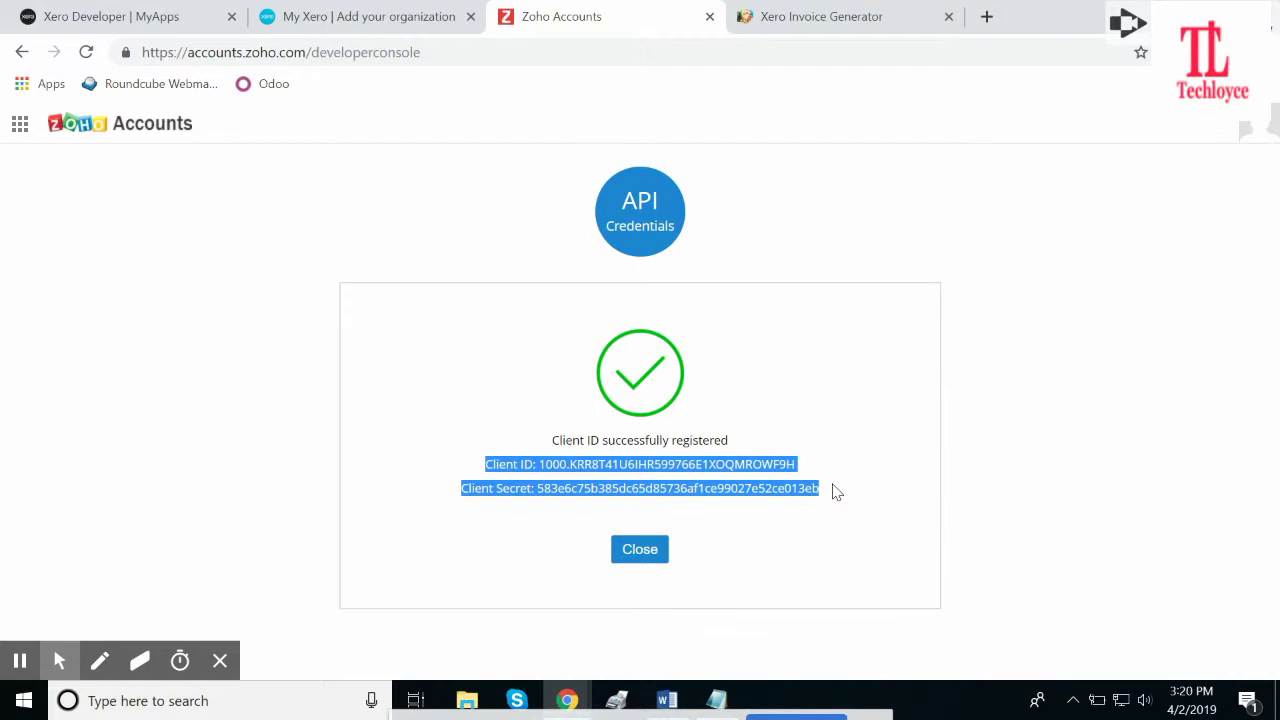
key("alt+Tab")
key("alt+Tab")
key("alt+Tab")
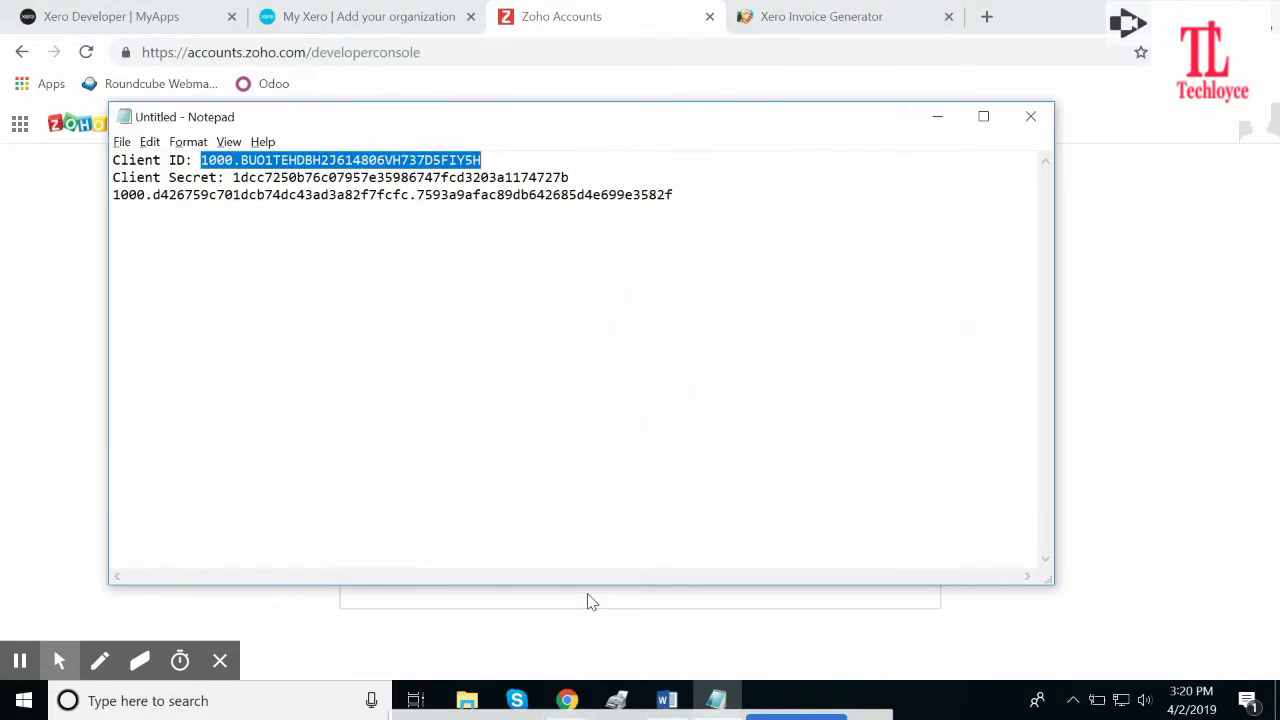
key("ctrl+a")
key("ctrl+v")
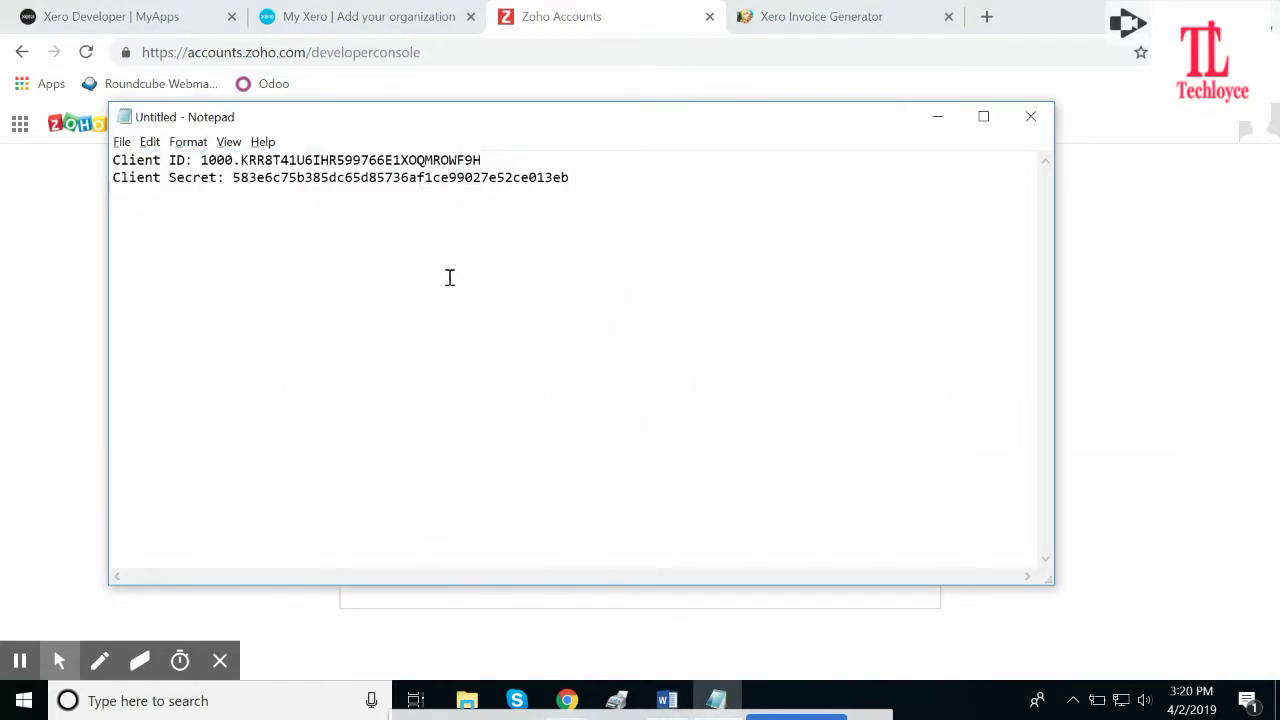
key("alt+Tab")
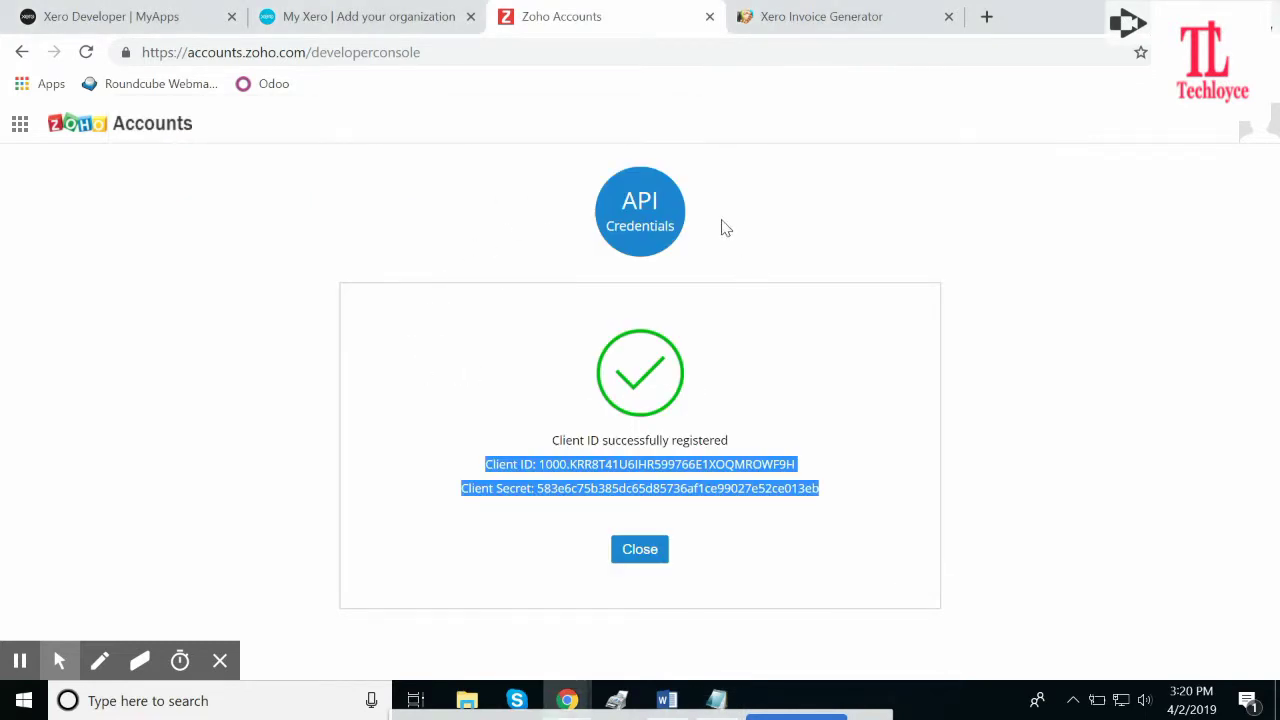
left_click(640, 556)
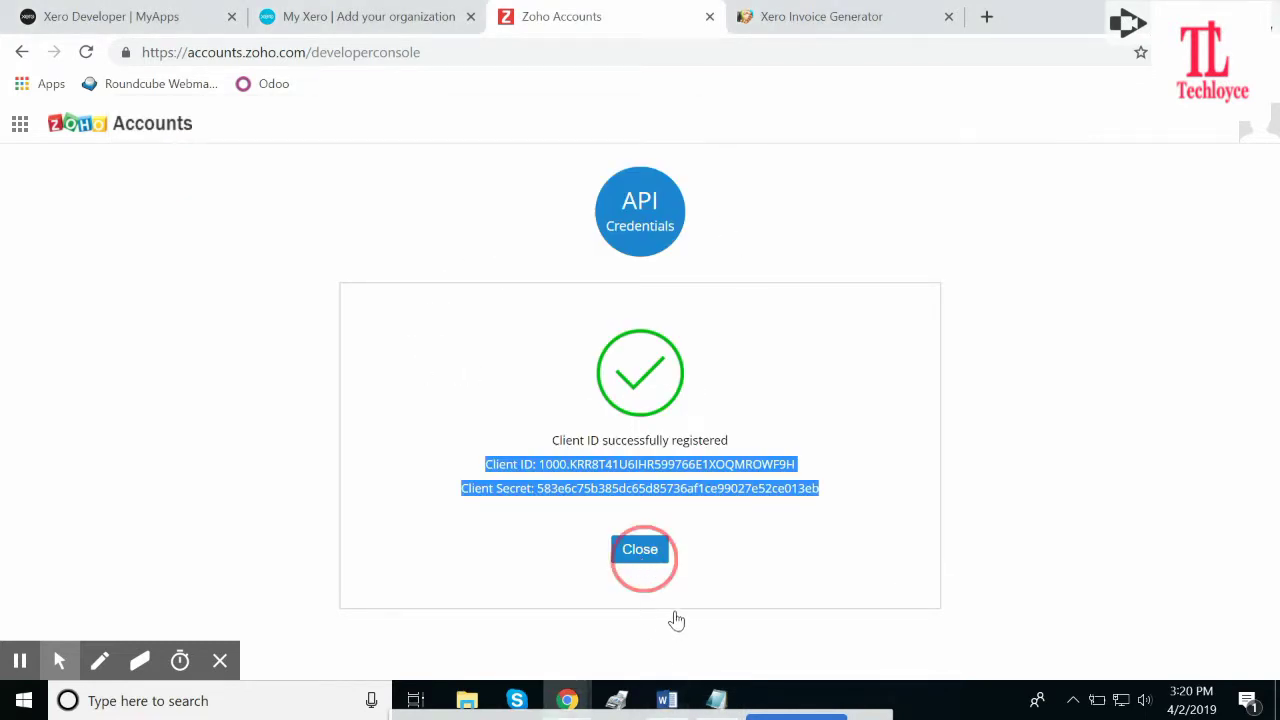
View the Xero Invoice Generator page and match its address against the GenerateRefreshToken.php link in the Word guide.
left_click(815, 20)
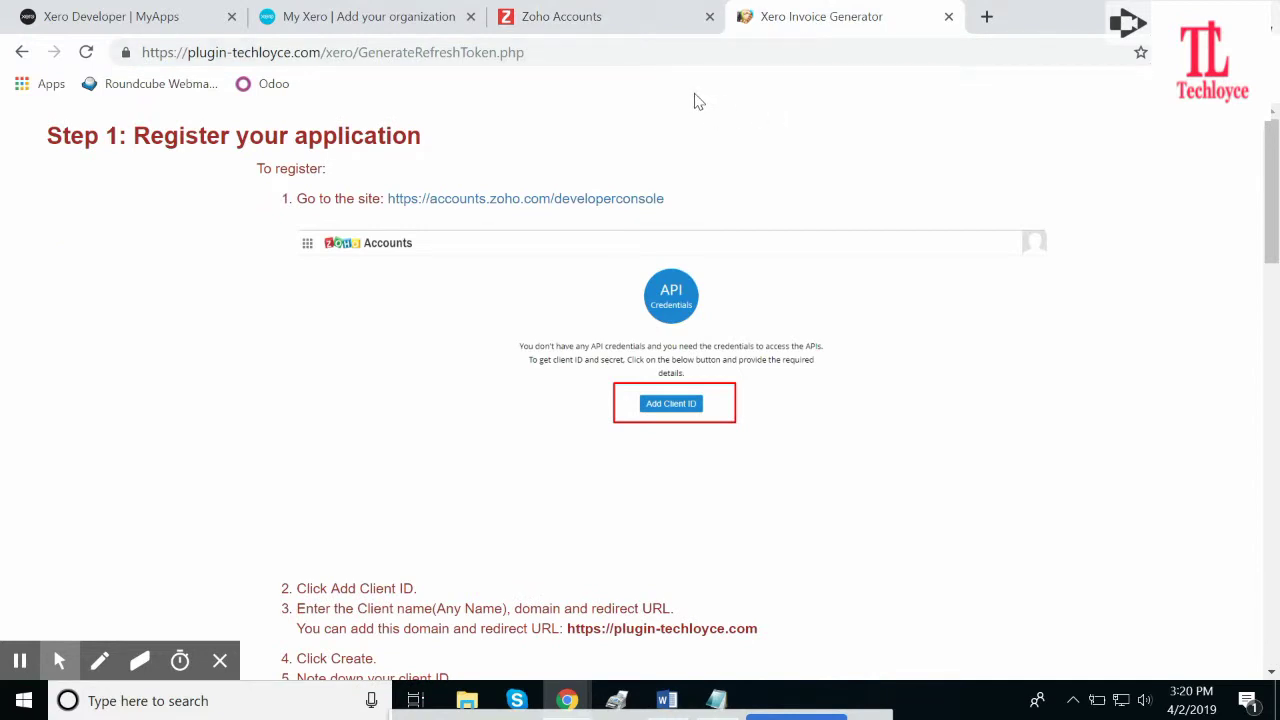
key("alt+Tab")
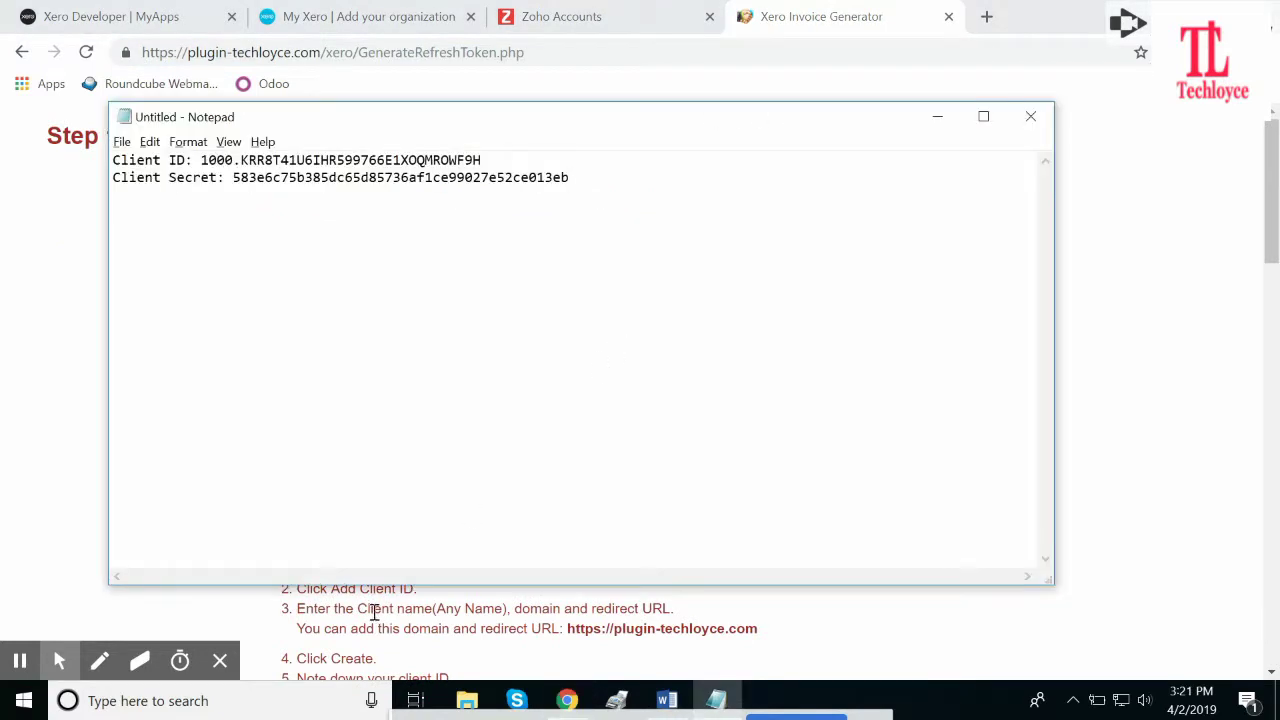
key("alt+Tab")
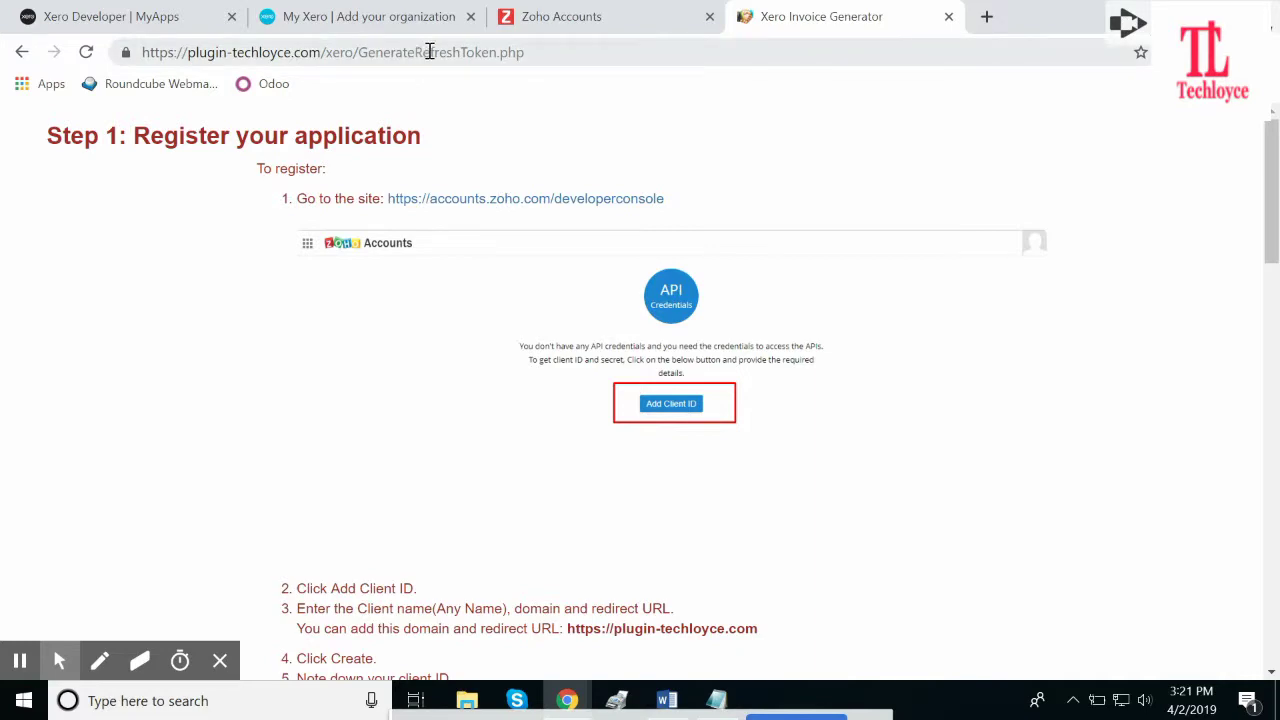
key("alt+Tab")
key("alt+Tab")
key("Tab")
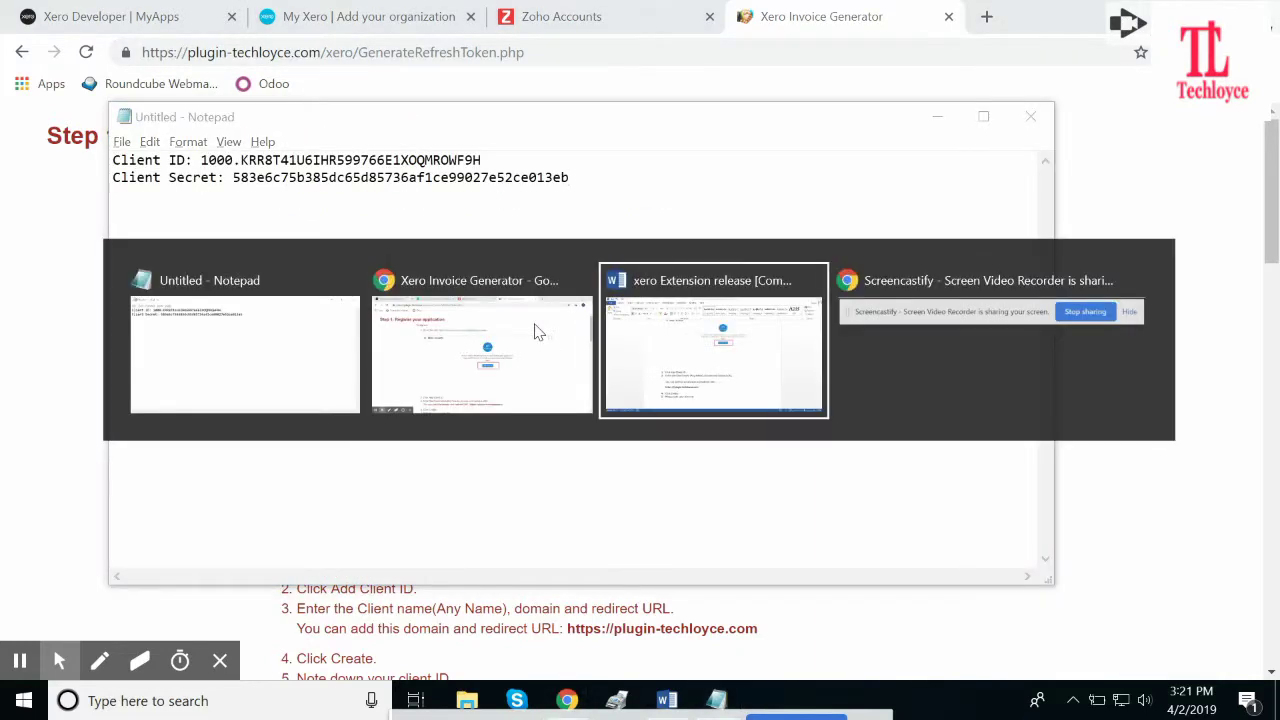
scroll(531, 329, "down", 10)
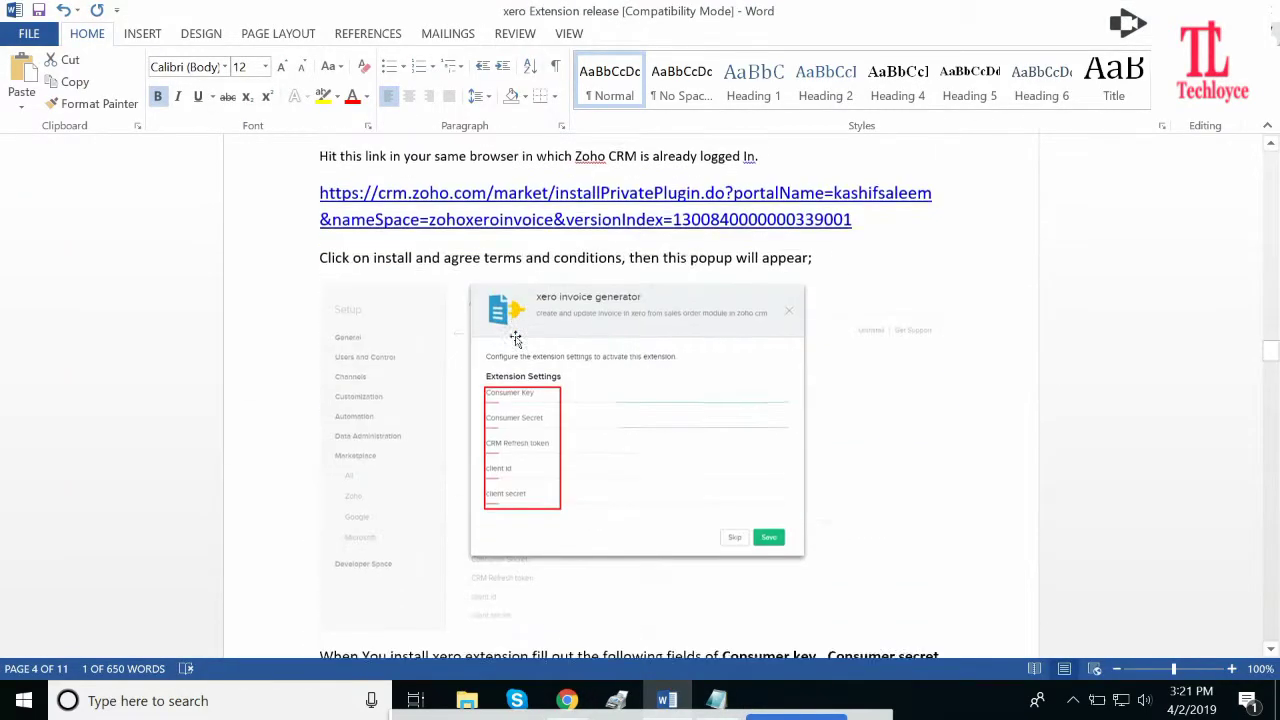
scroll(515, 340, "down", 10)
double_click(408, 260)
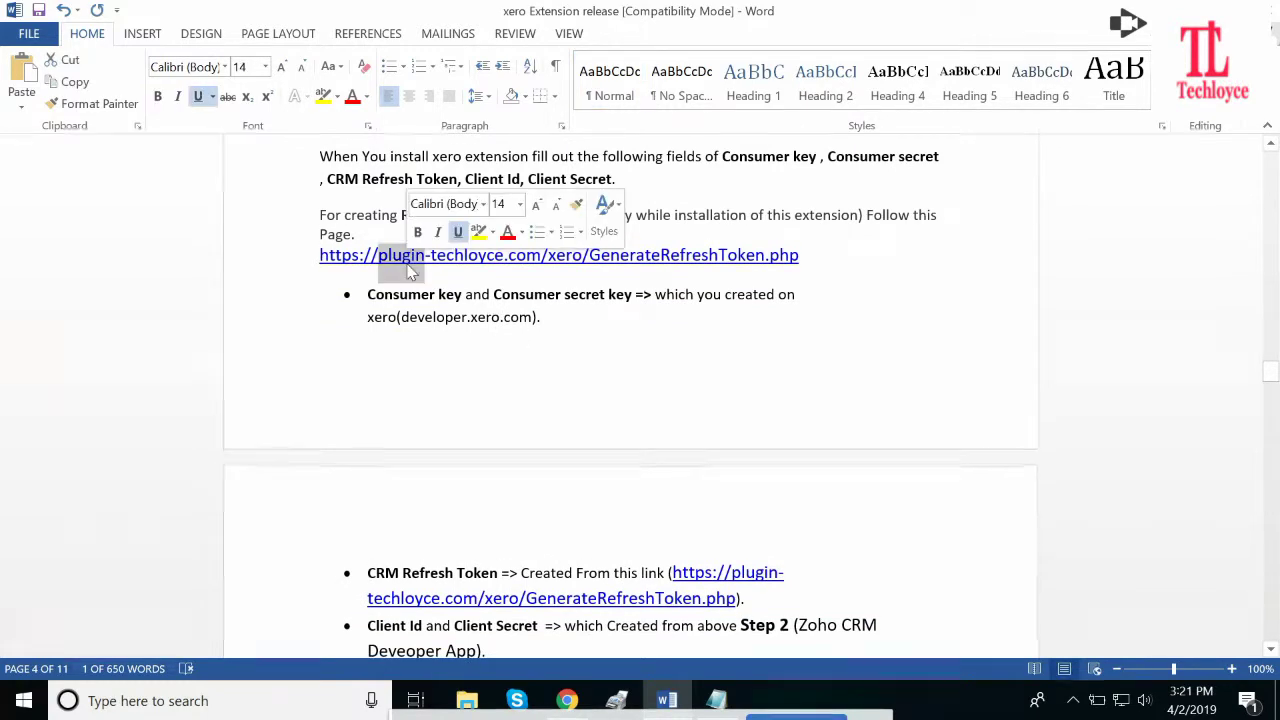
key("alt+Tab")
key("alt+Tab")
key("alt+Tab")
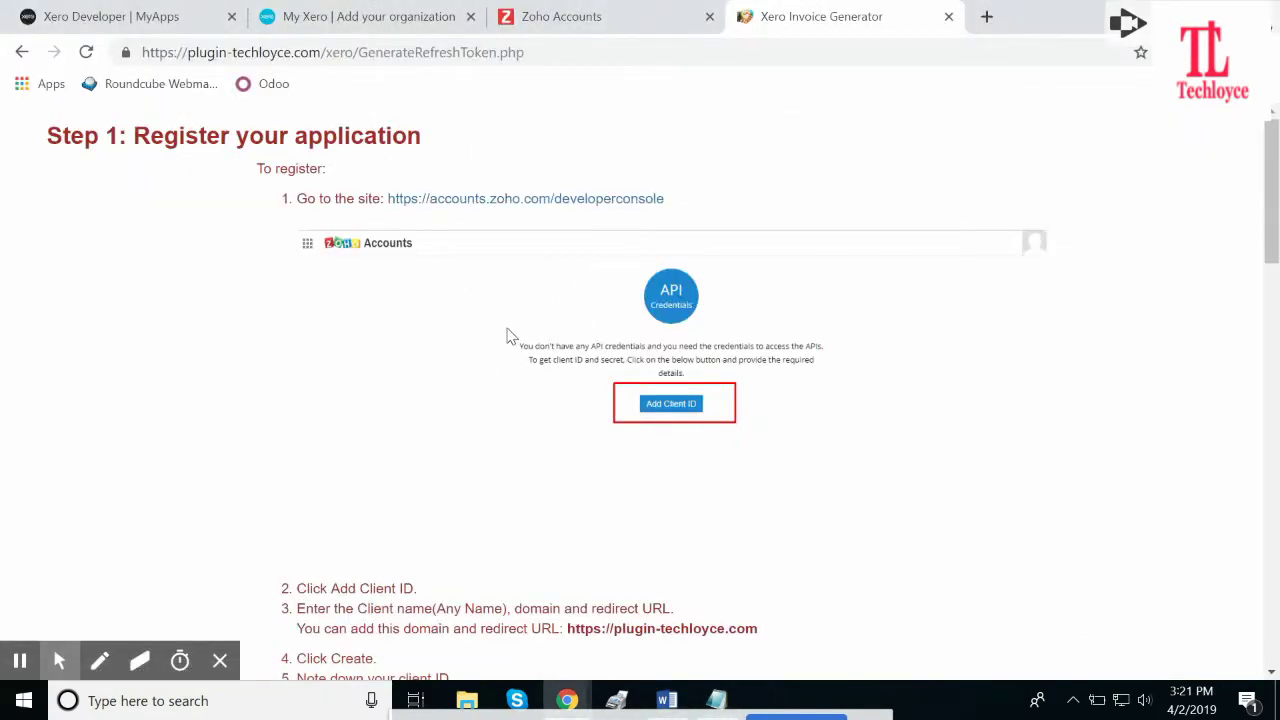
Read Step 2 of the Xero Invoice Generator page and open the Self client form for the Techloyce client in Zoho Accounts.
scroll(510, 350, "down", 2)
scroll(510, 357, "down", 4)
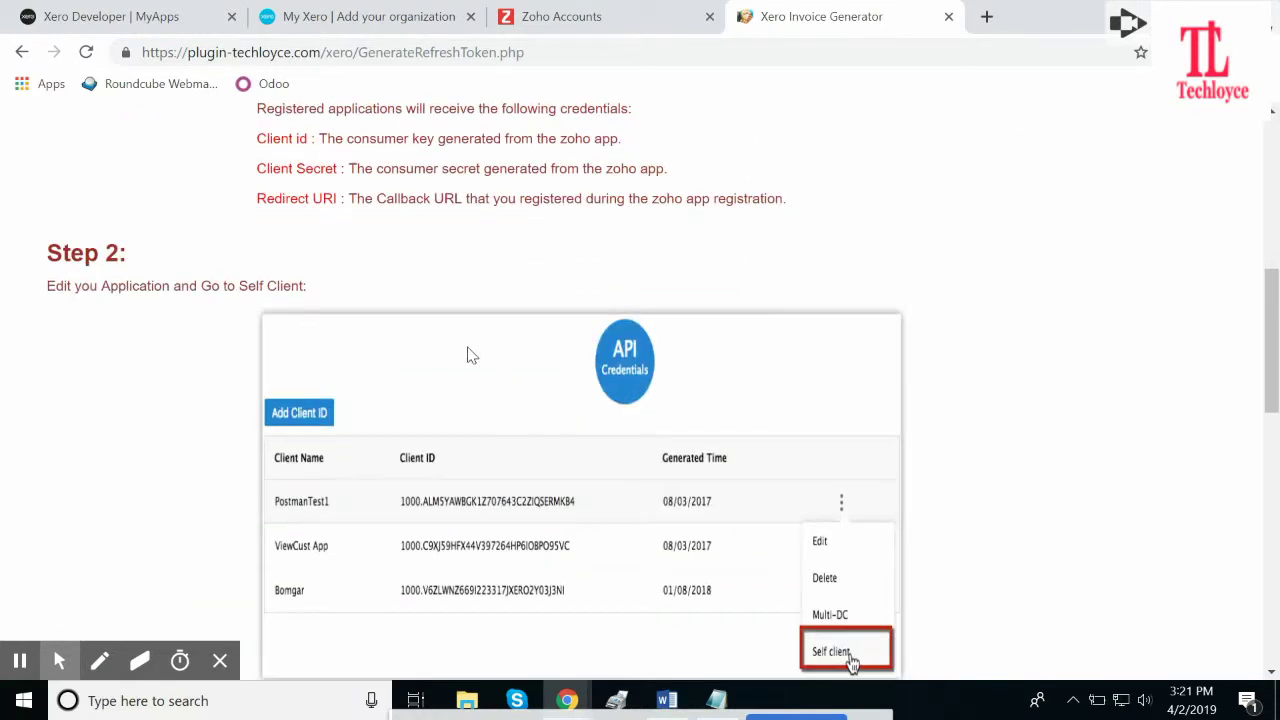
key("alt+Tab")
key("alt+Tab")
scroll(704, 587, "down", 1)
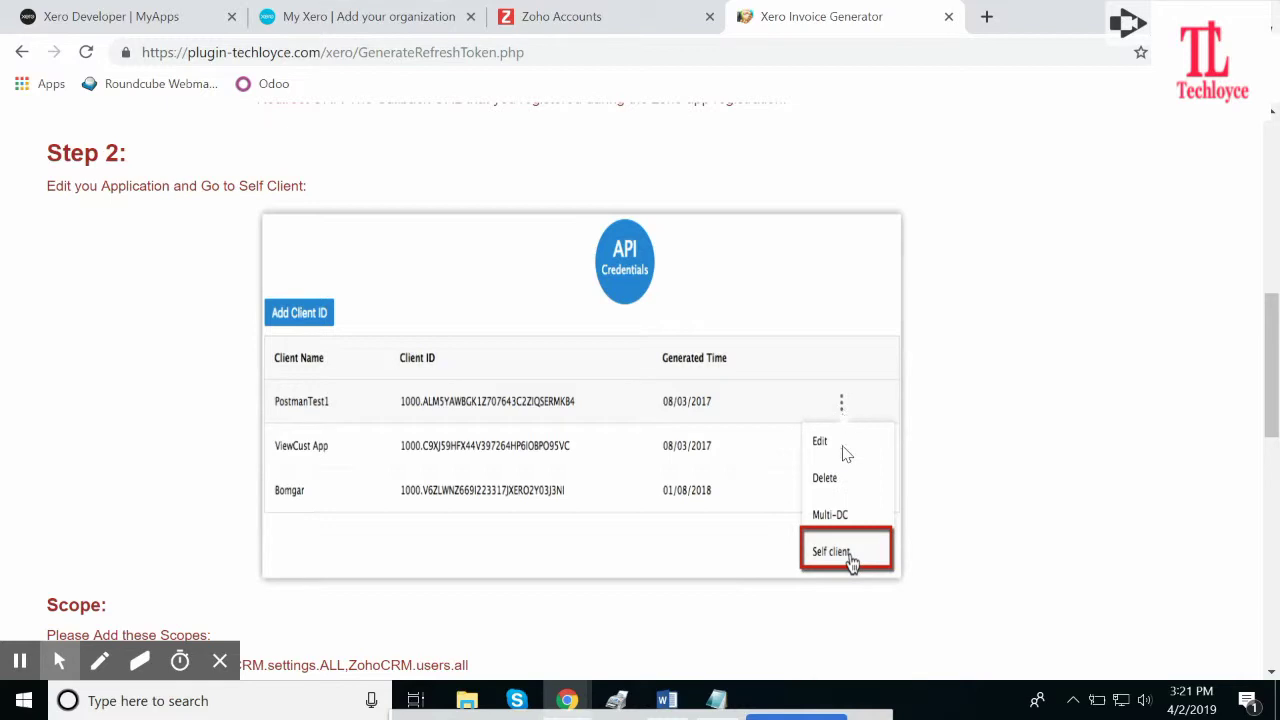
key("alt+Tab")
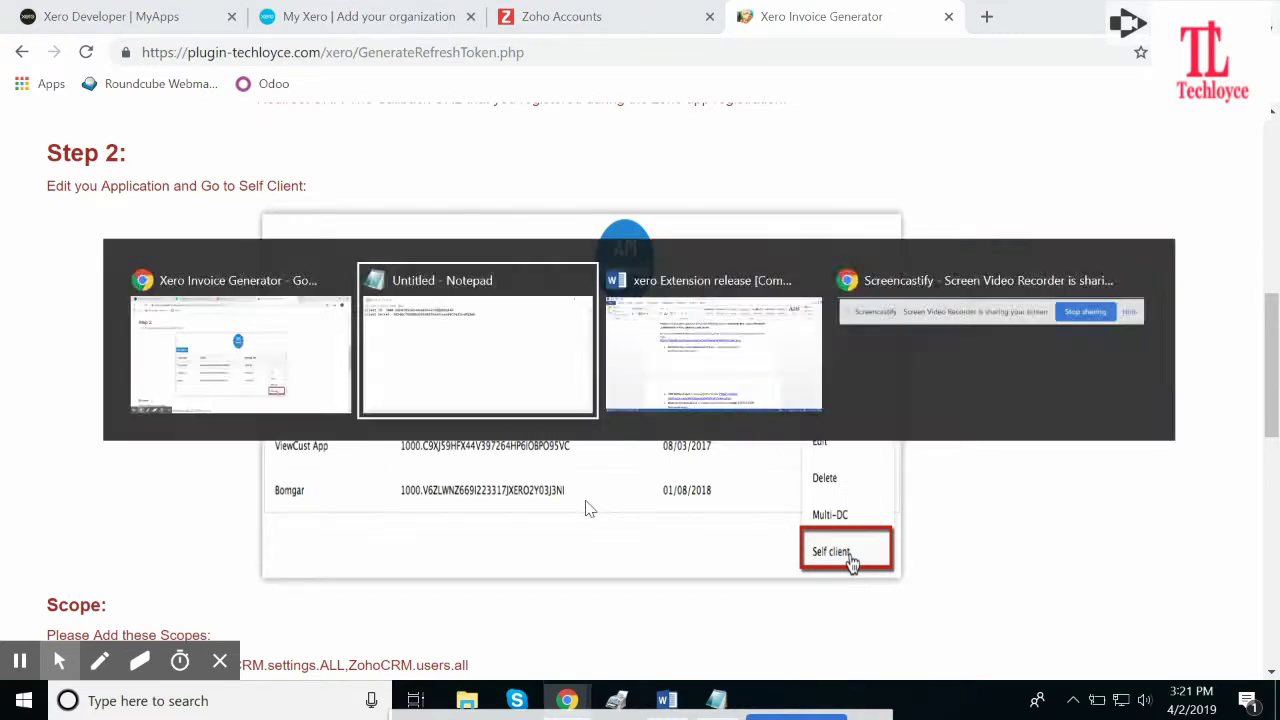
left_click(601, 30)
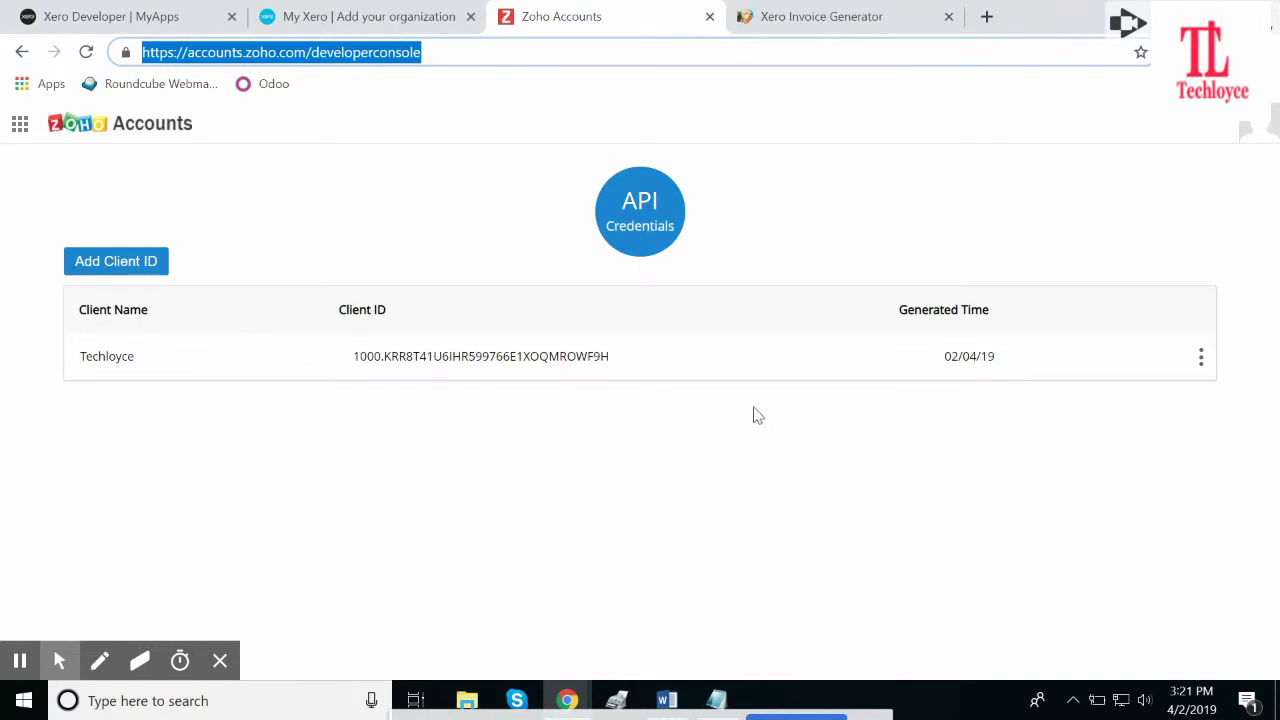
left_click(1202, 362)
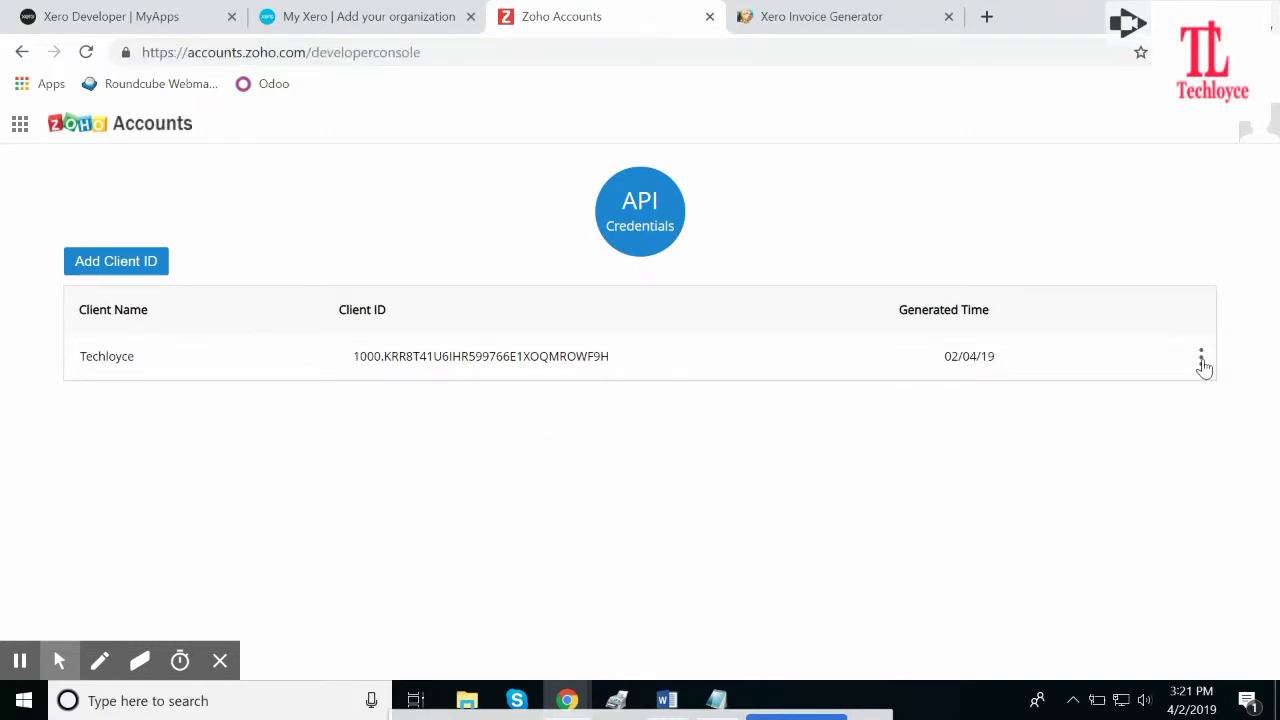
left_click(1202, 362)
left_click(1201, 362)
left_click(1190, 522)
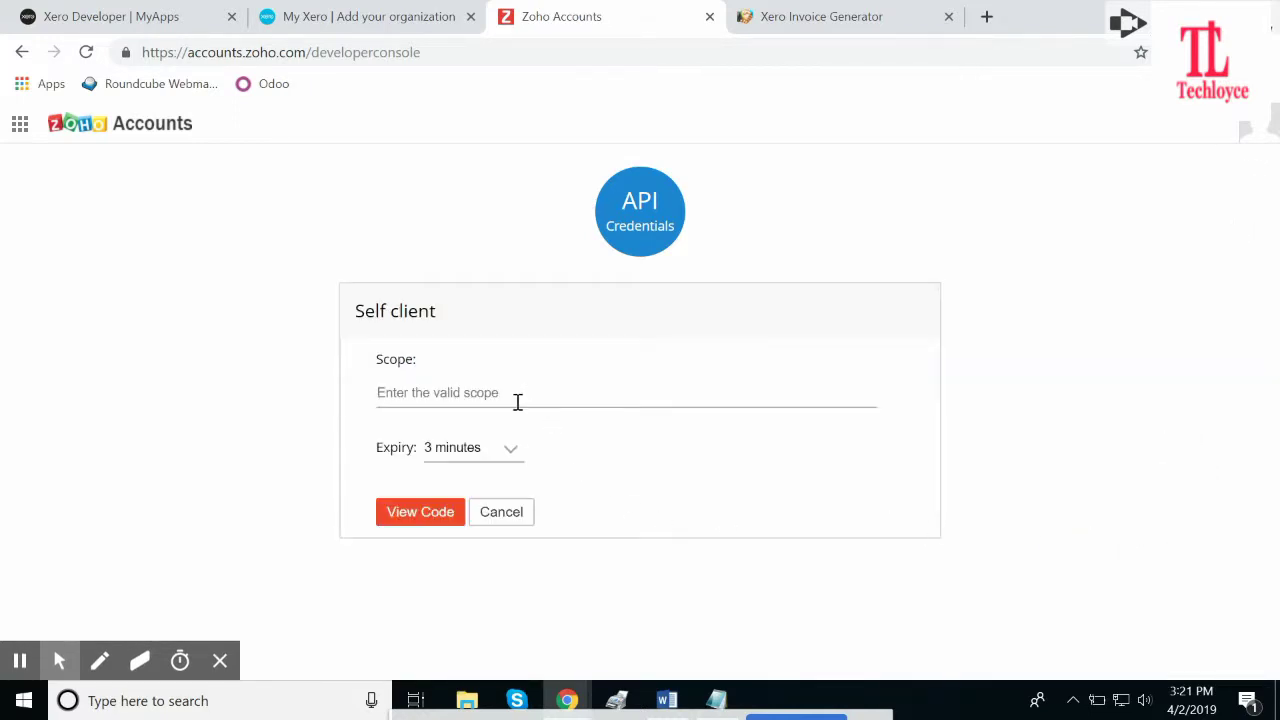
Set the self client scope to ZohoCRM.modules.ALL,ZohoCRM.settings.ALL,ZohoCRM.users.all, copied from the Xero Invoice Generator page, with an expiry of 10 minutes.
left_click(874, 16)
scroll(333, 395, "down", 4)
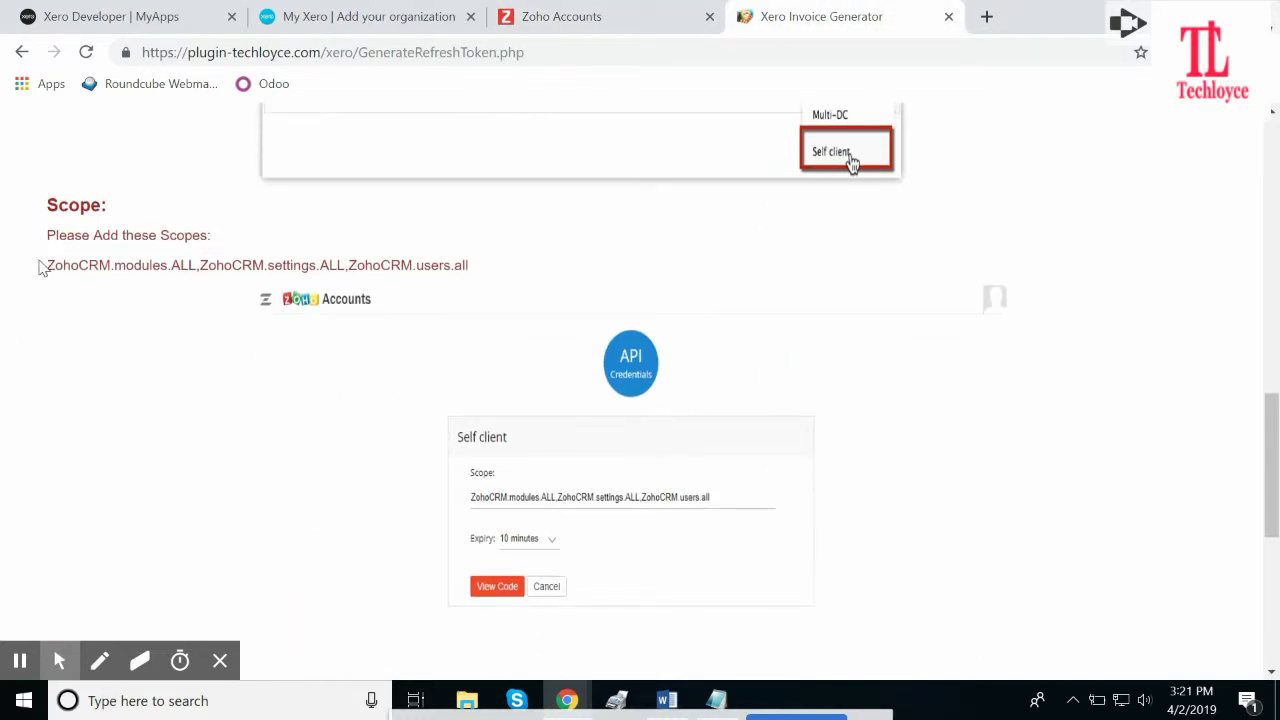
left_click_drag(48, 266, 467, 266)
key("ctrl+c")
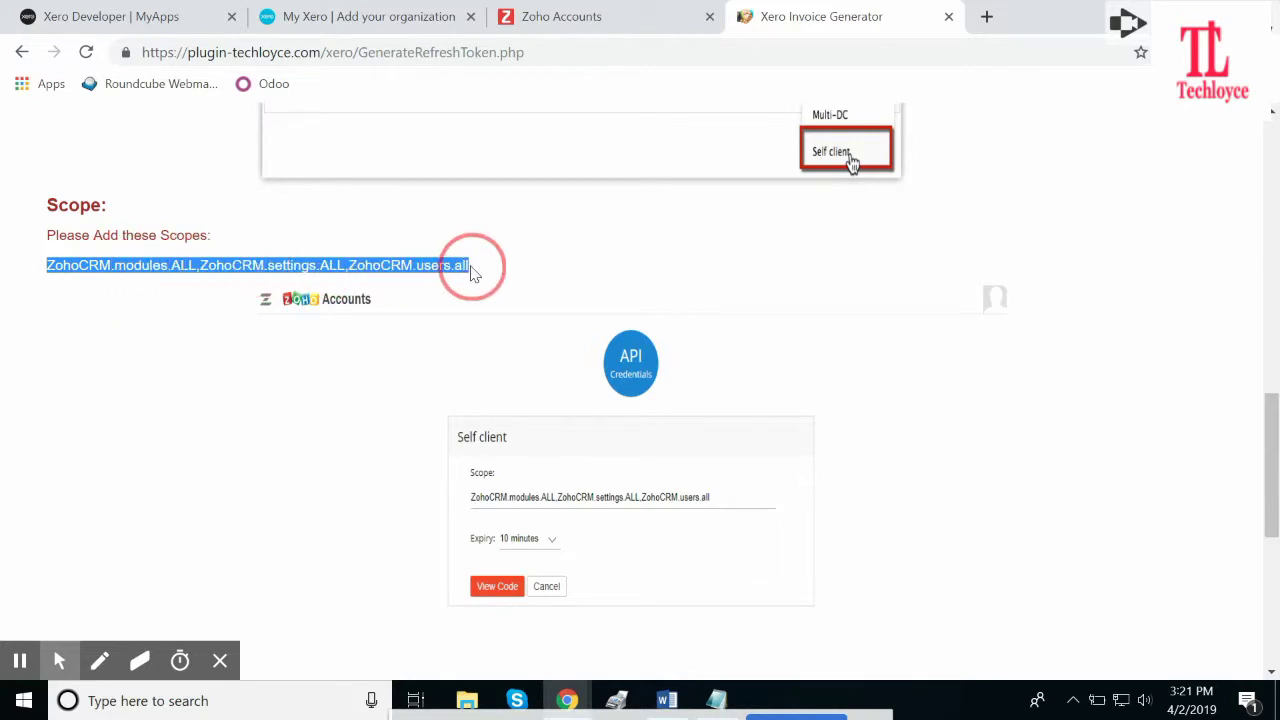
left_click(560, 17)
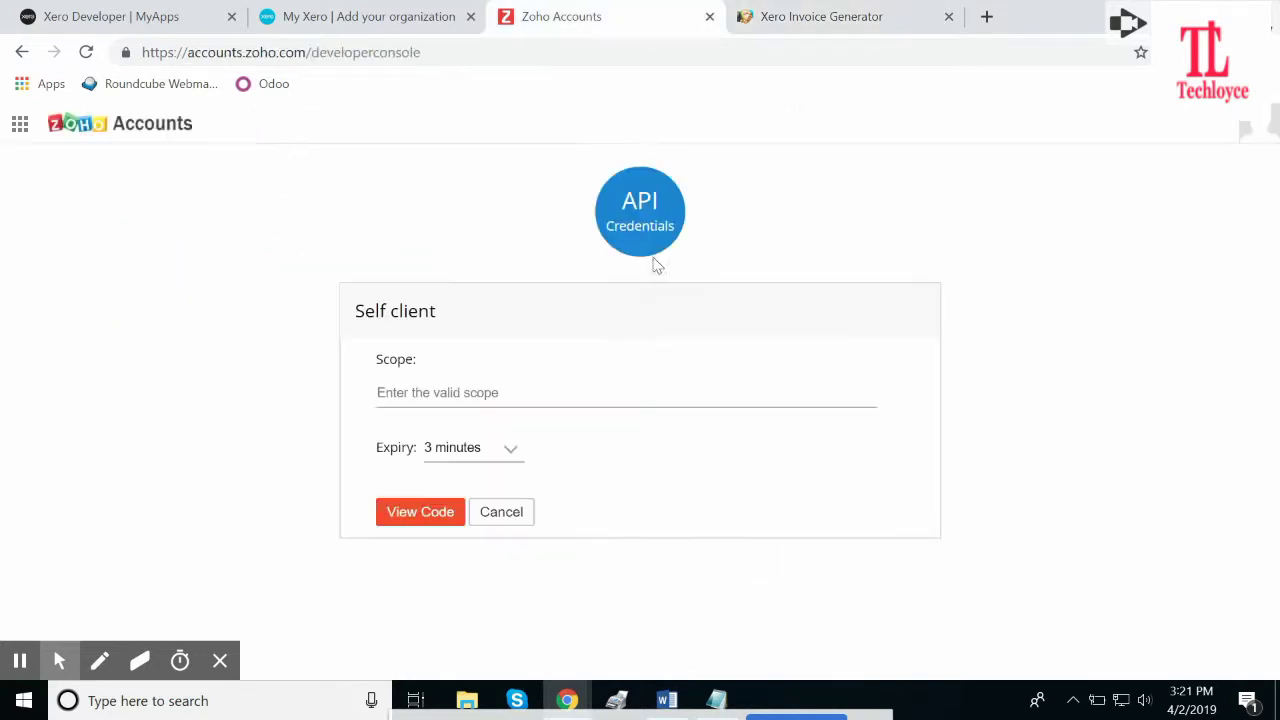
left_click(531, 389)
key("ctrl+v")
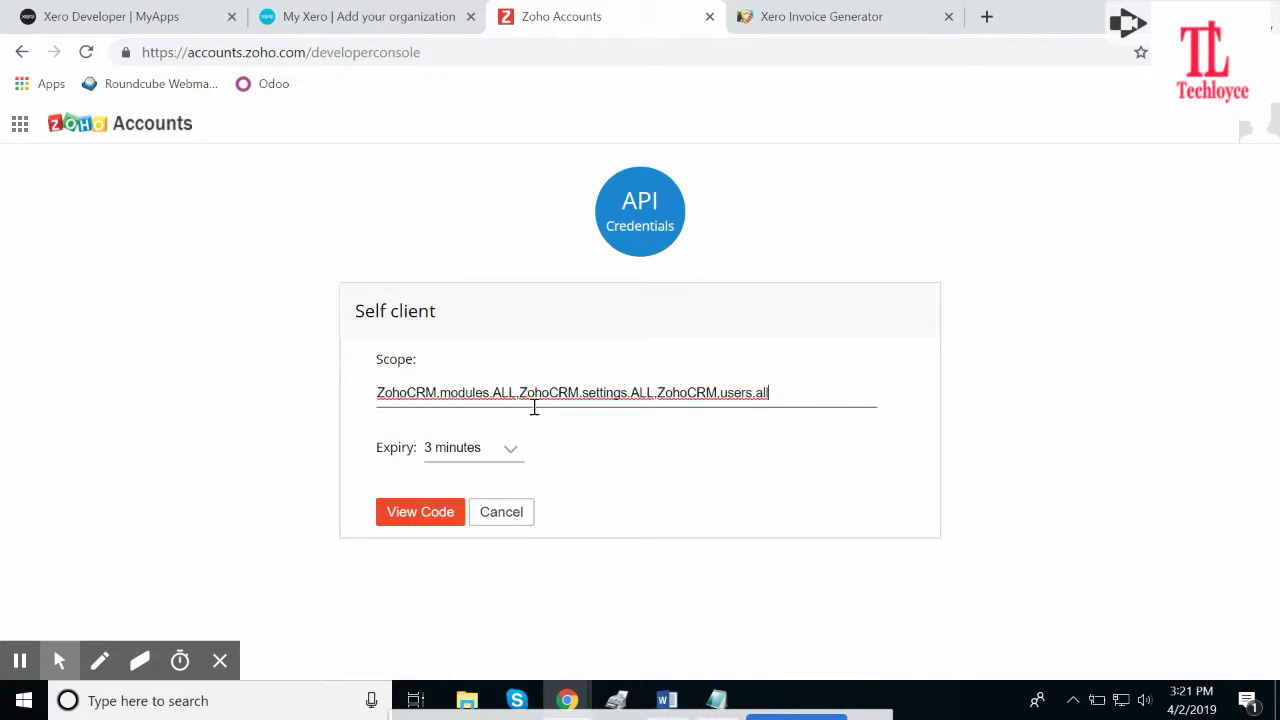
left_click(506, 465)
left_click(466, 612)
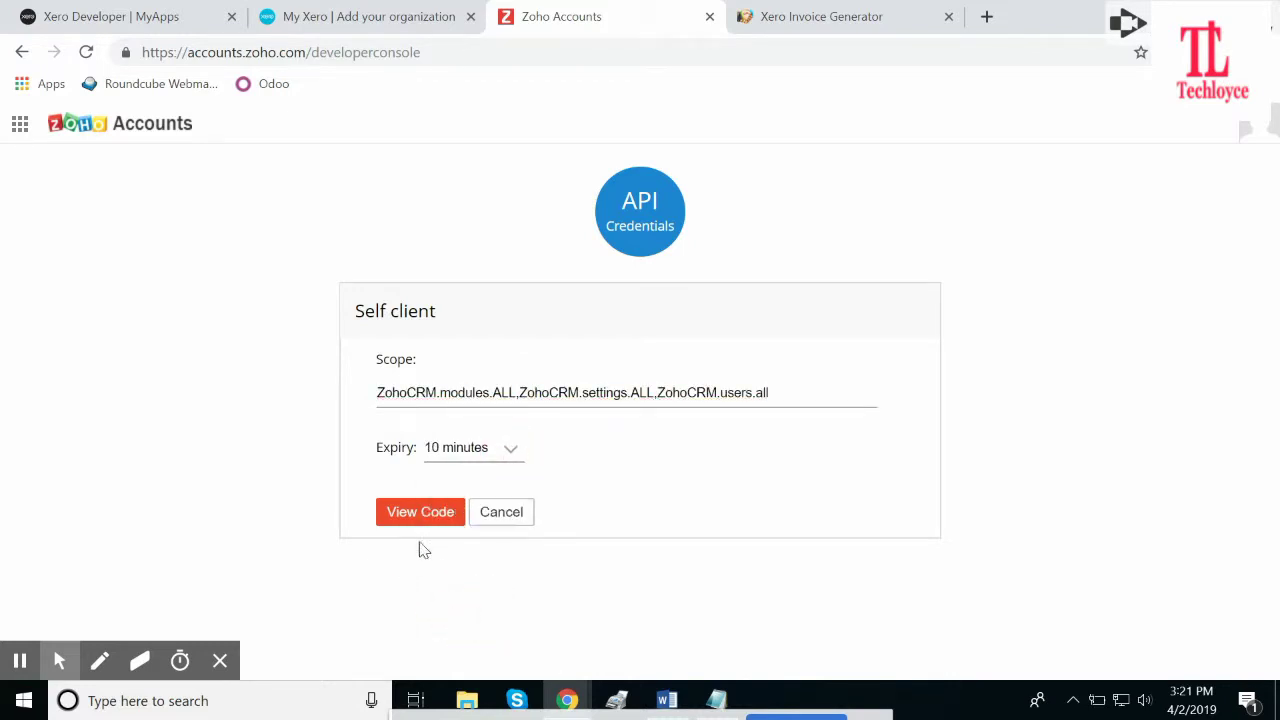
Generate the self client code and paste it into Notepad below the client secret.
left_click(431, 527)
left_click_drag(376, 427, 905, 430)
key("ctrl+c")
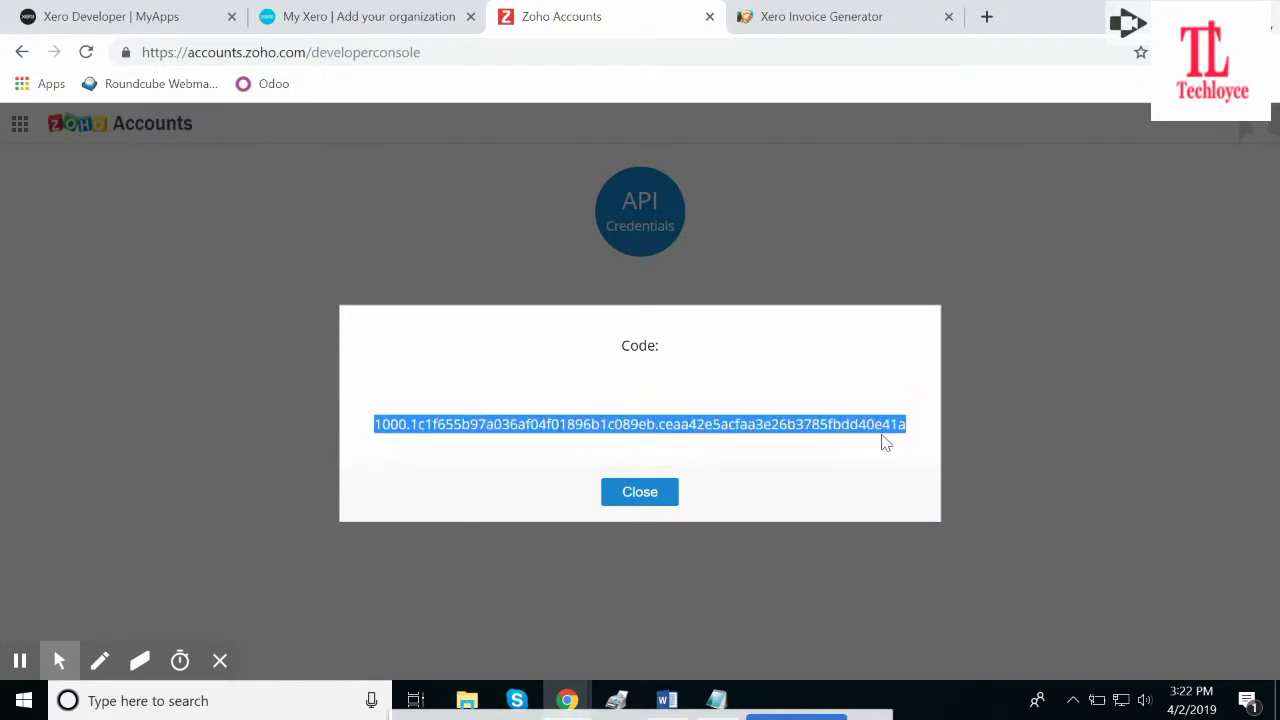
key("alt+Tab")
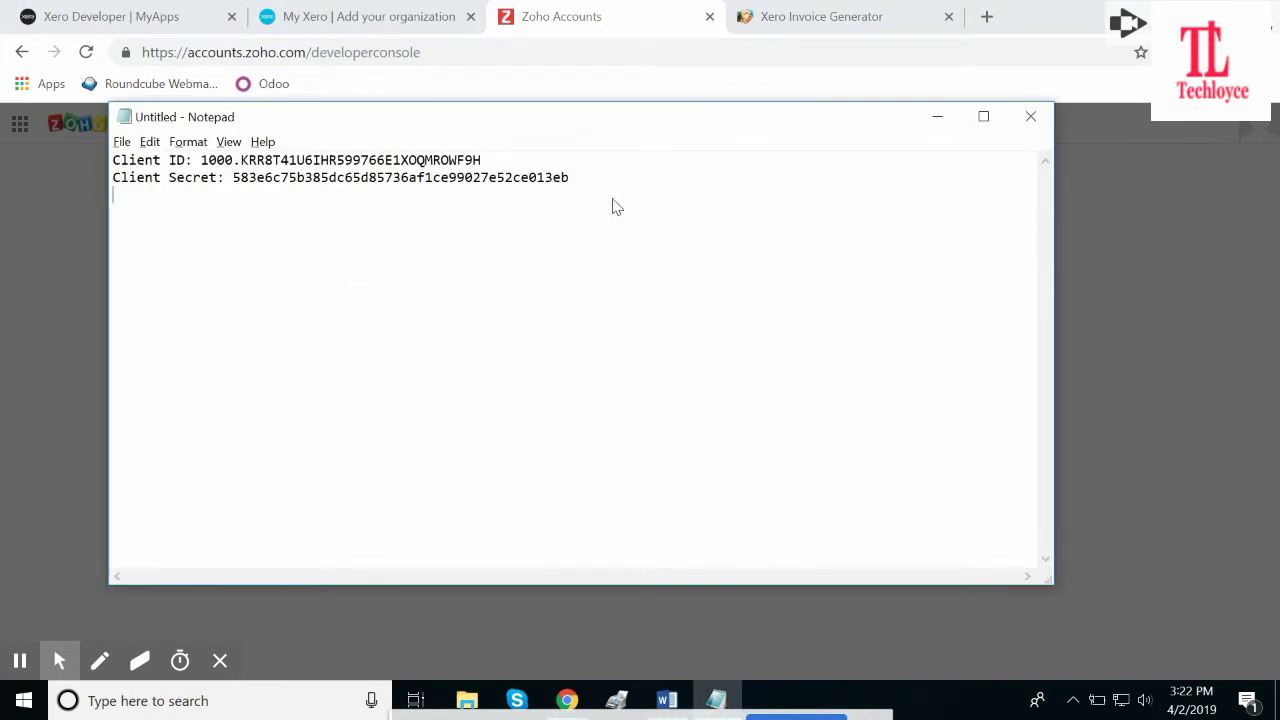
key("ctrl+v")
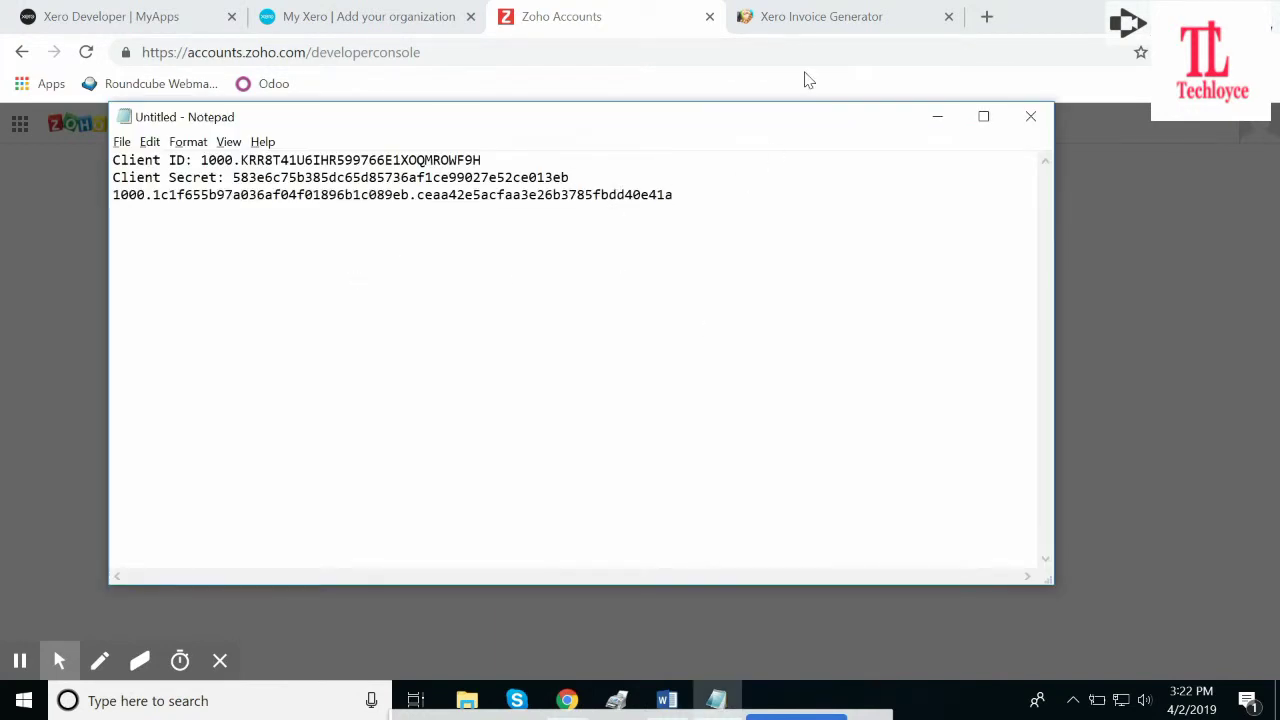
Copy the client ID from Notepad into the Client ID field of the Generate Zoho CRM Refresh Token form.
left_click(825, 18)
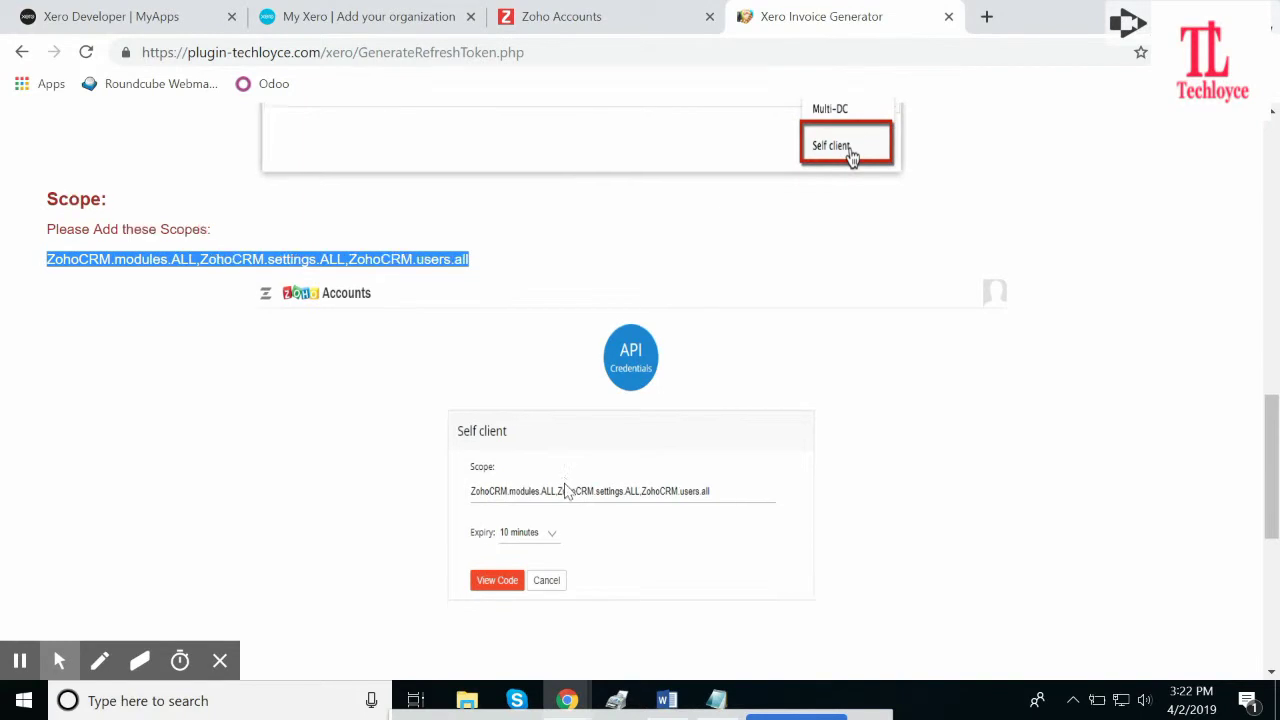
scroll(565, 490, "down", 5)
key("alt+Tab")
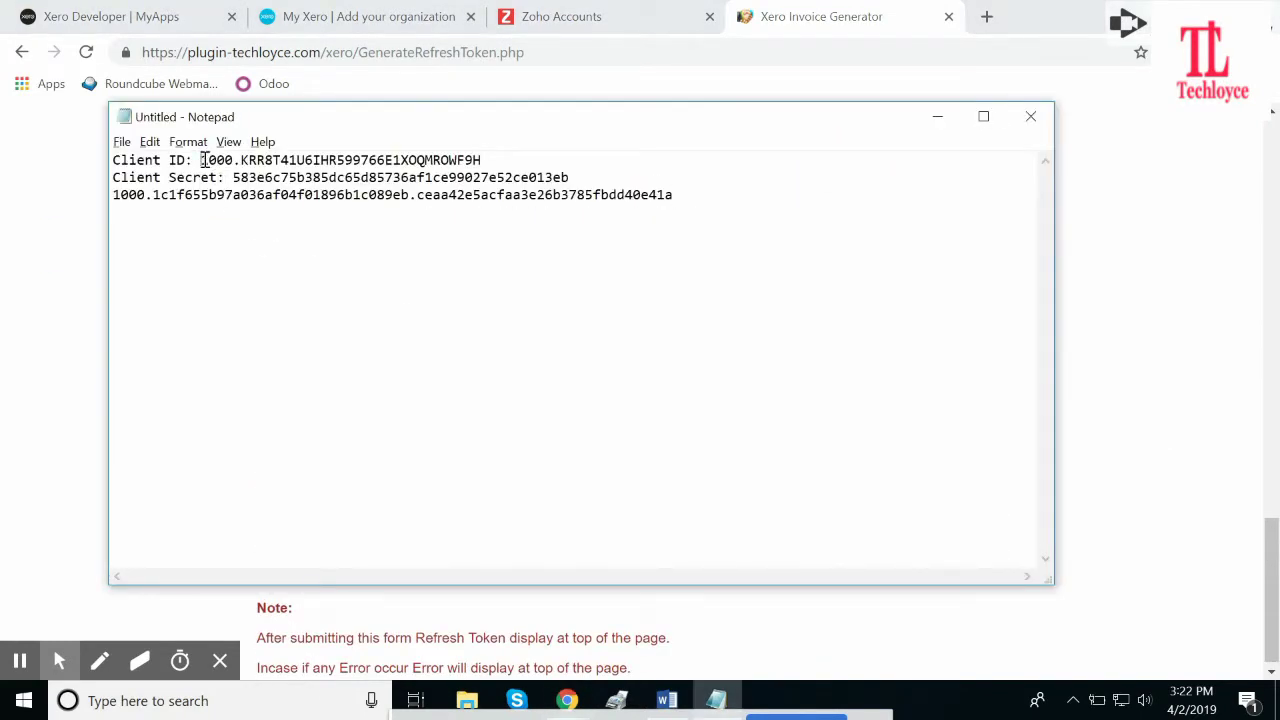
left_click_drag(203, 160, 482, 162)
key("ctrl+c")
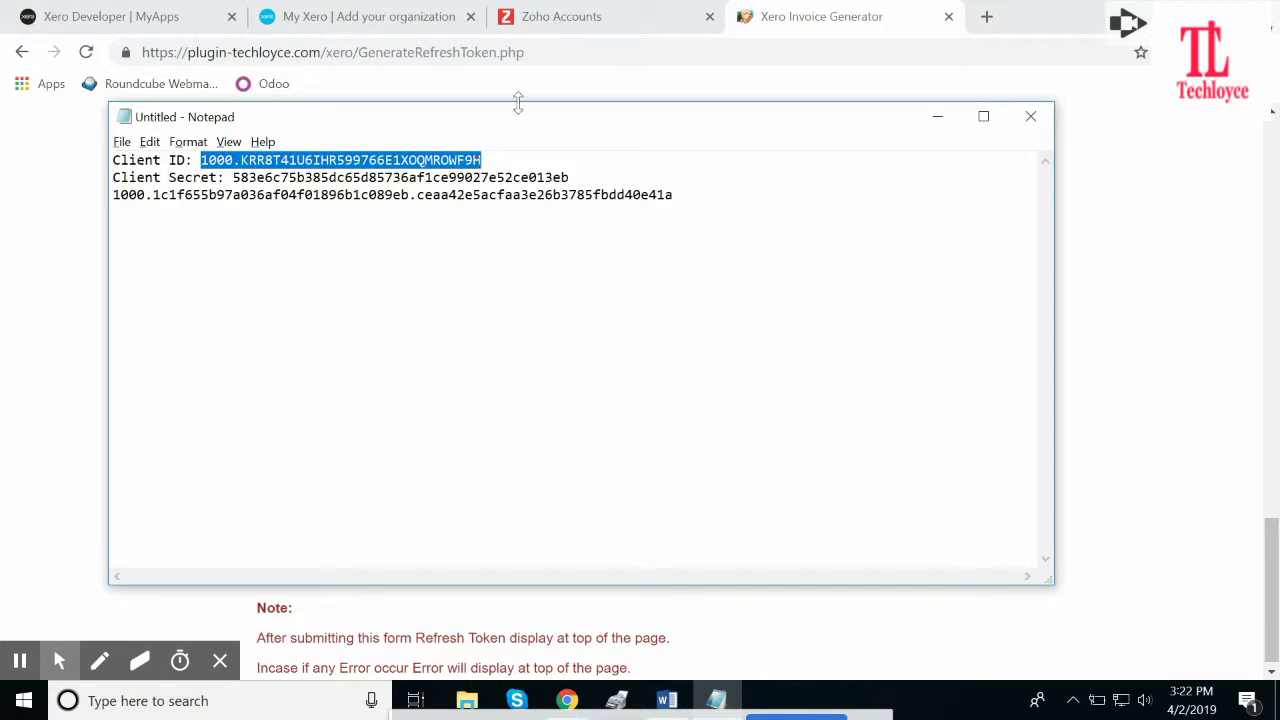
key("alt+Tab")
left_click(534, 287)
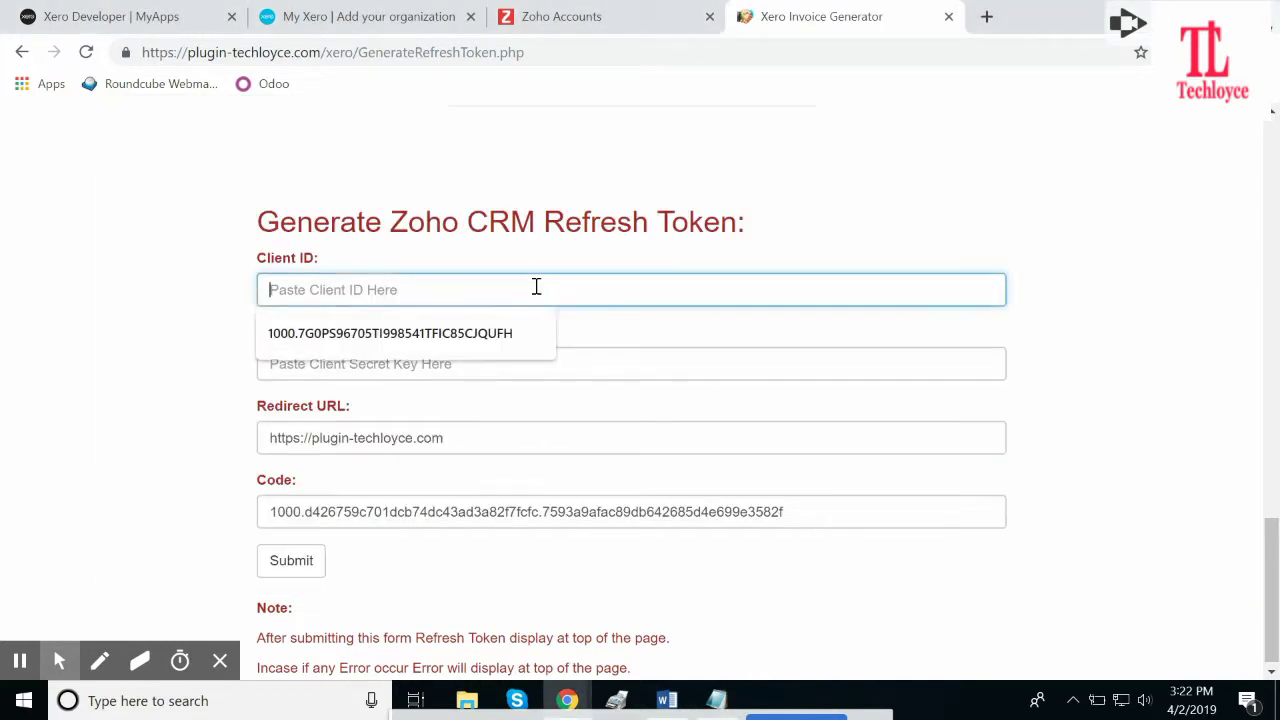
key("ctrl+v")
Copy the client secret from Notepad into the form's Client Secret field.
key("alt+Tab")
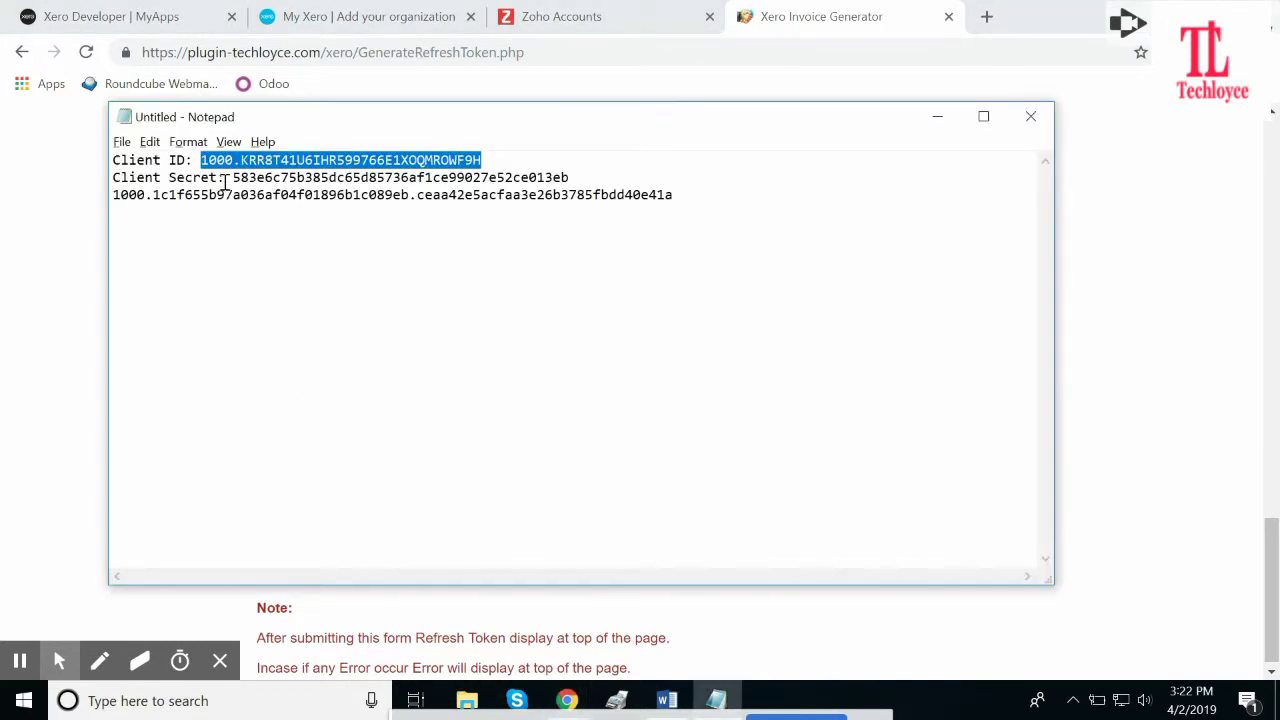
left_click_drag(234, 178, 565, 178)
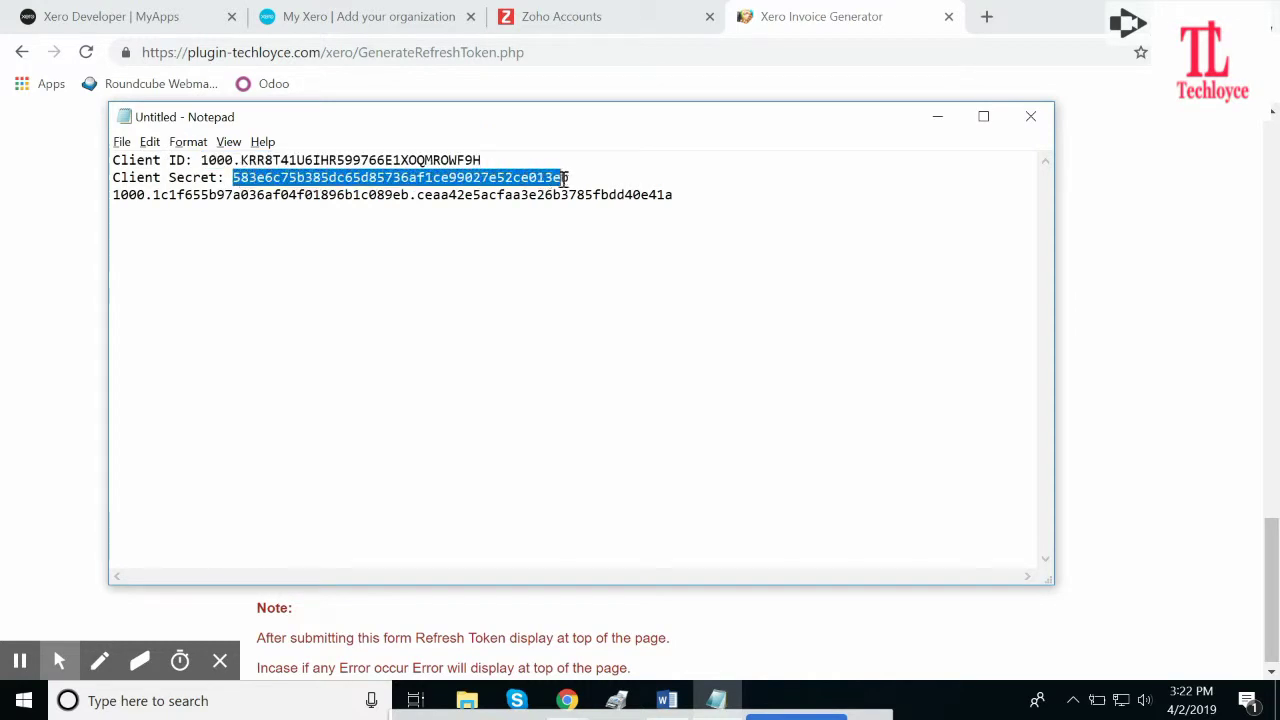
key("alt+Tab")
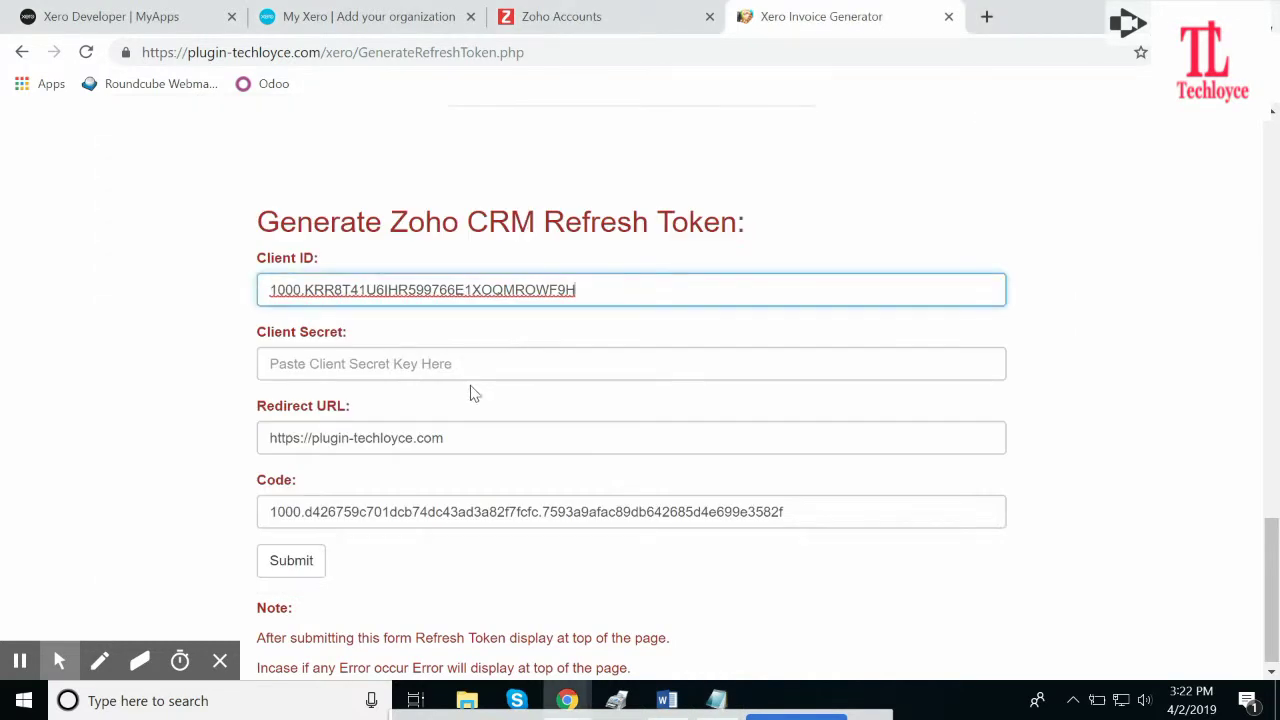
left_click(459, 363)
key("ctrl+v")
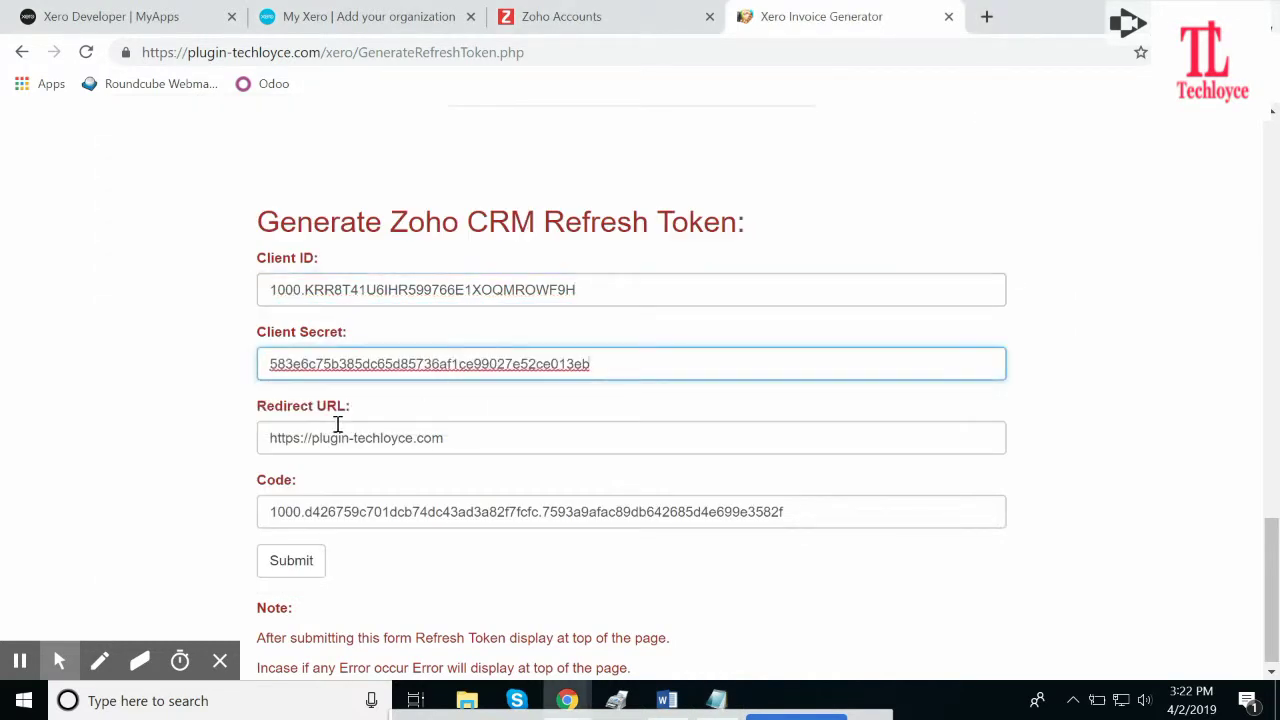
key("alt+Tab")
key("alt+Tab")
key("Tab")
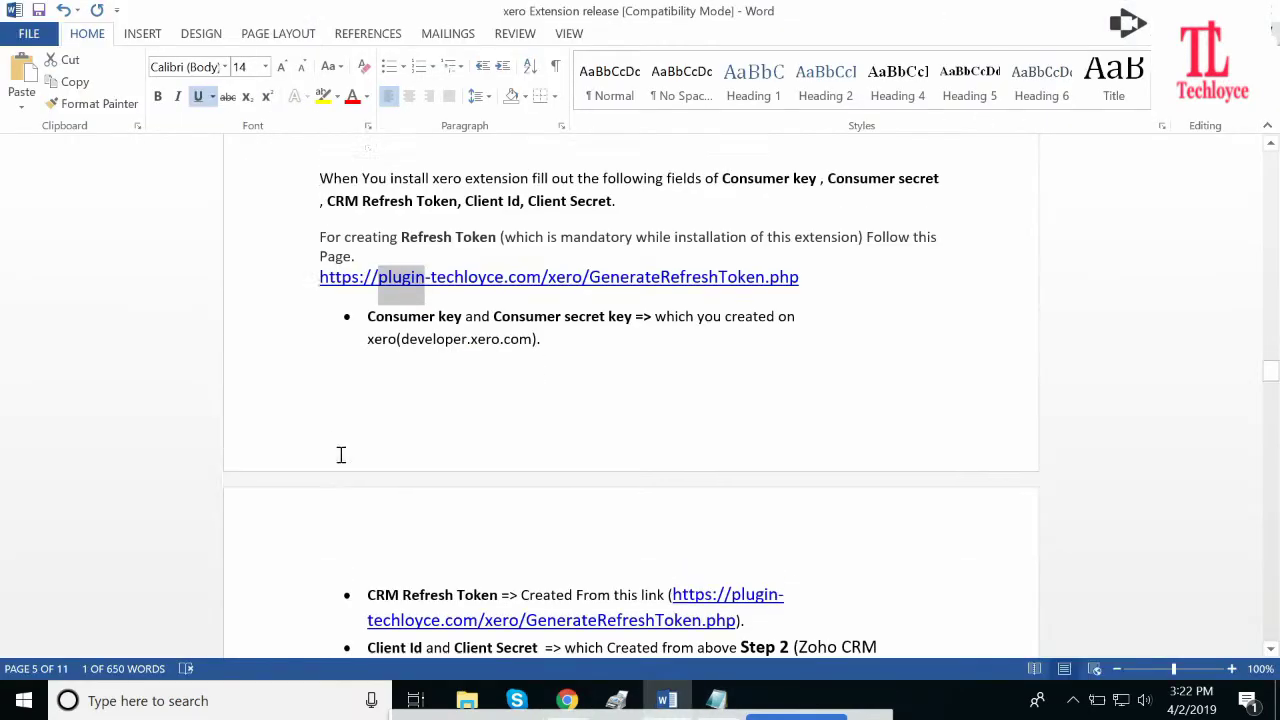
scroll(341, 455, "up", 12)
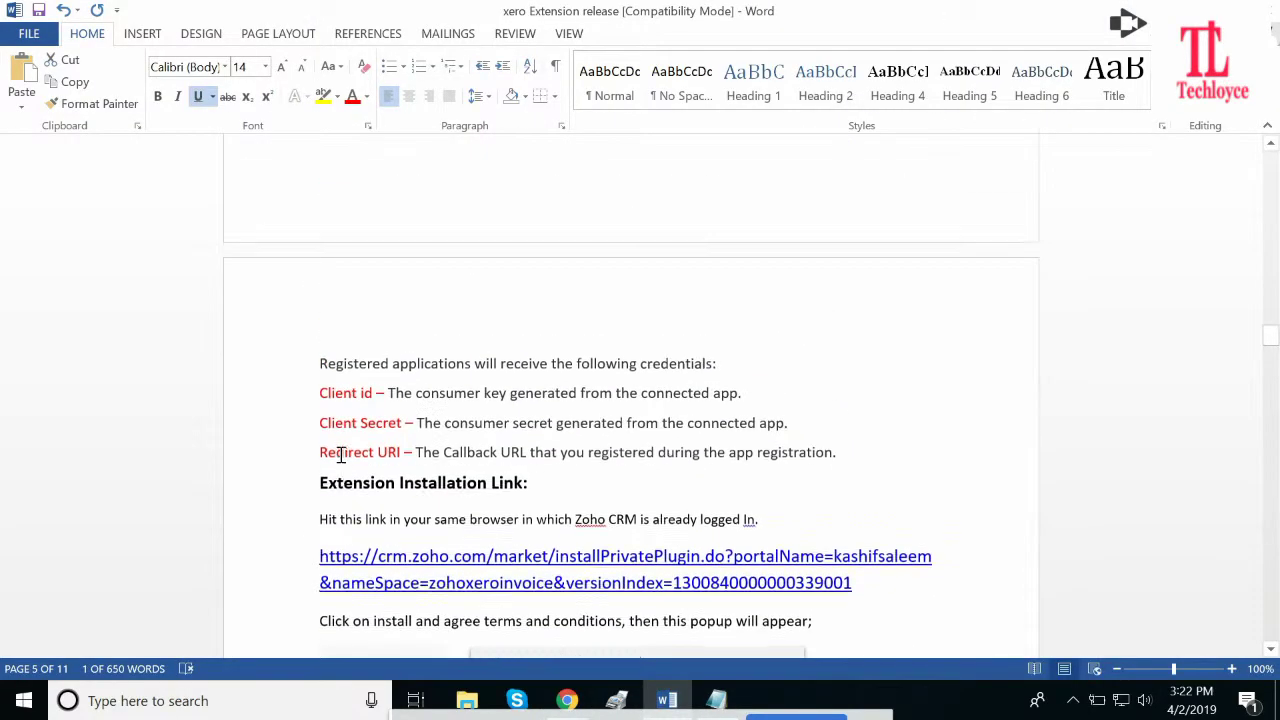
scroll(341, 455, "up", 4)
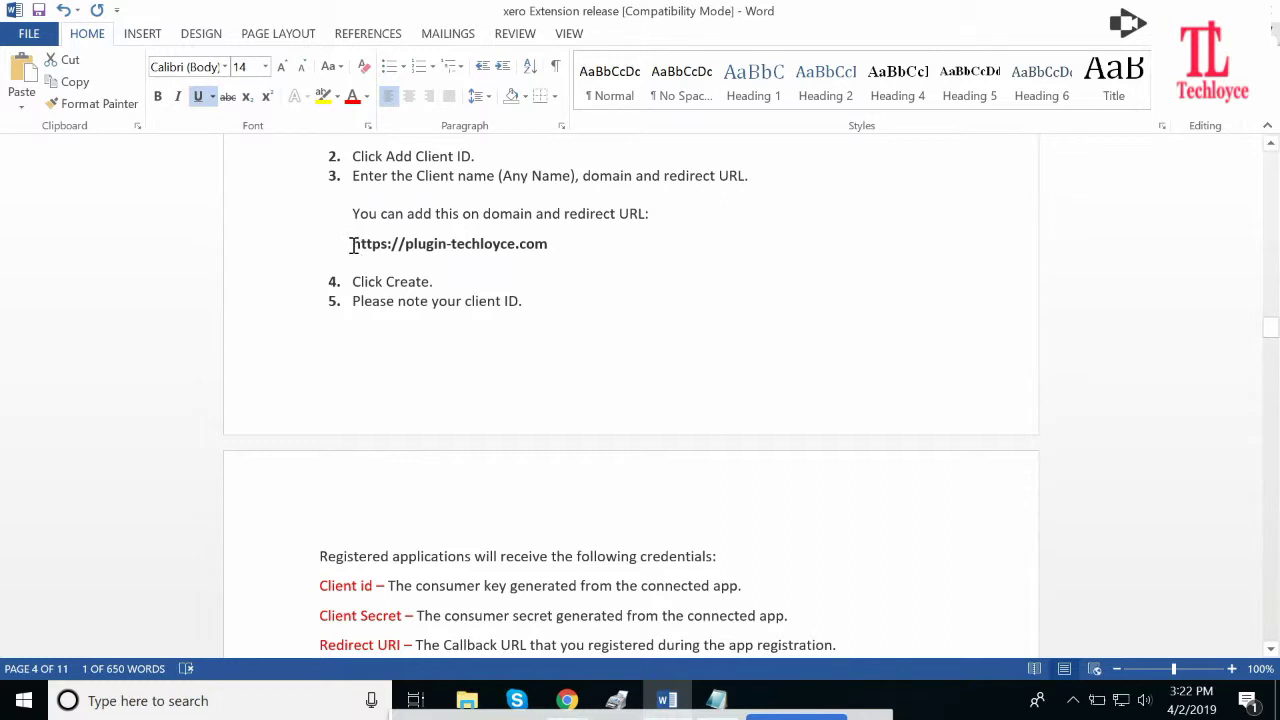
left_click_drag(352, 245, 536, 246)
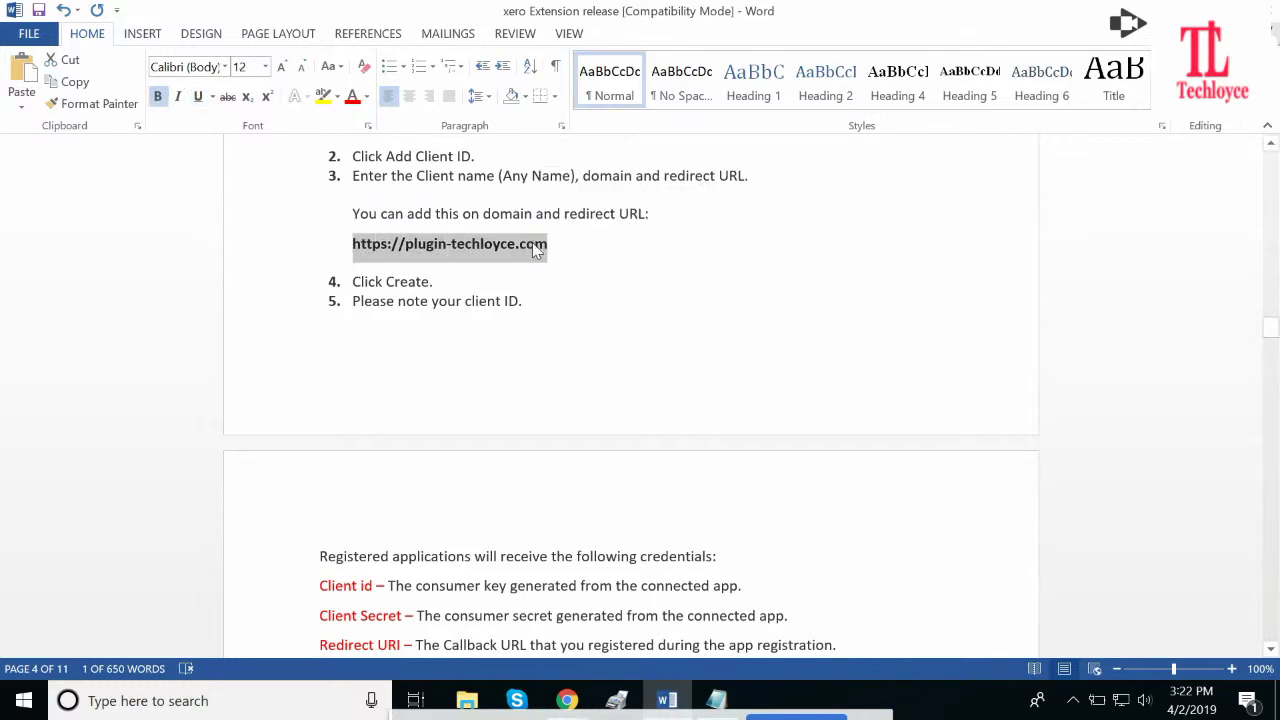
key("alt+Tab")
key("alt+Tab")
key("Tab")
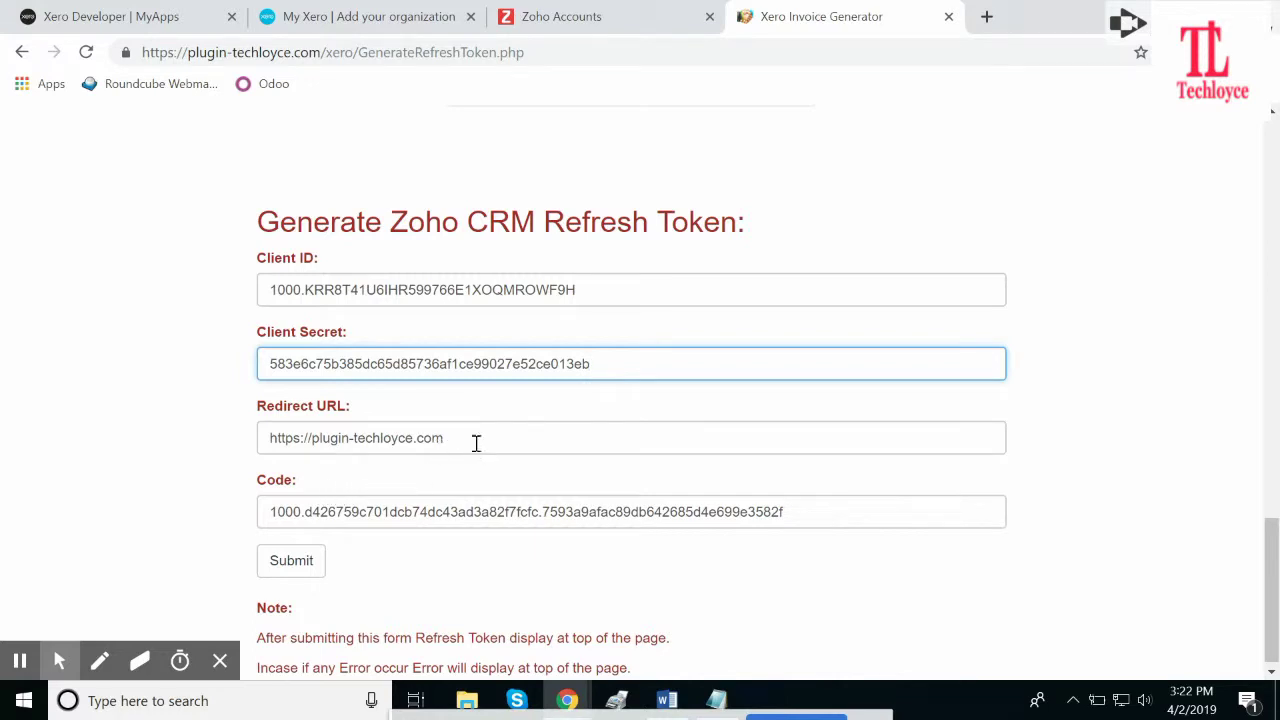
left_click_drag(477, 443, 287, 455)
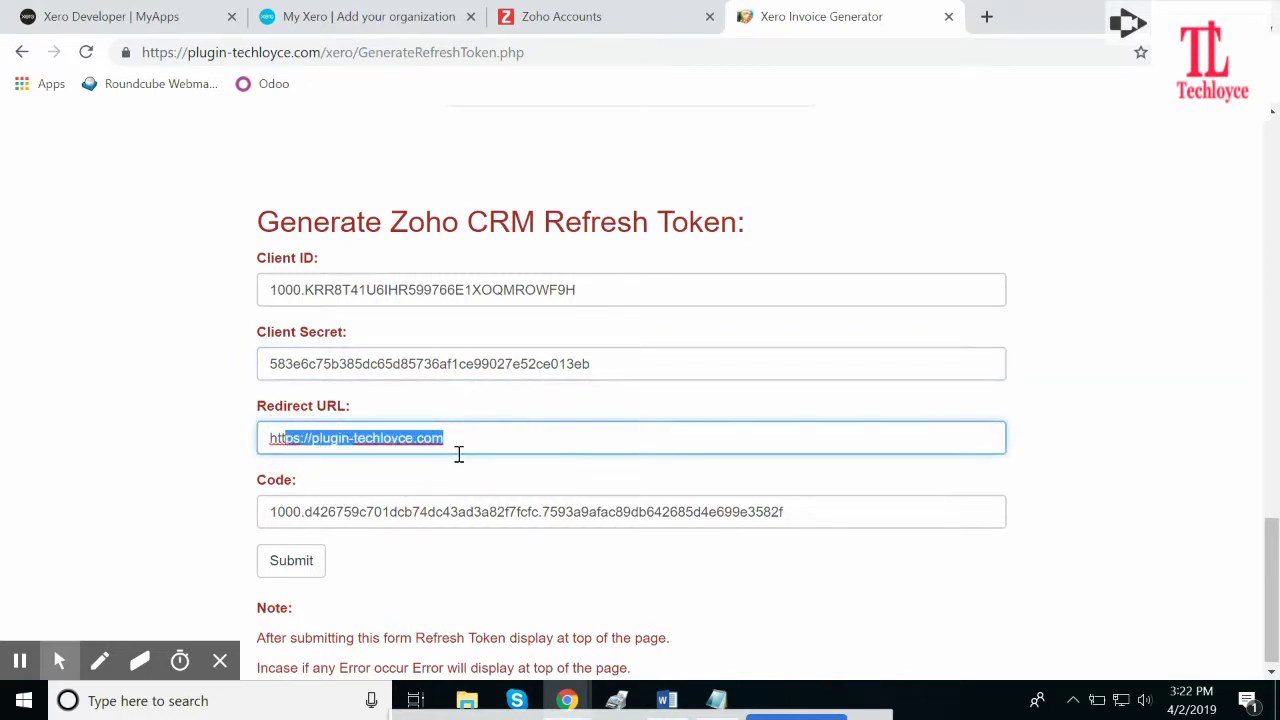
left_click_drag(458, 454, 254, 440)
left_click(254, 440)
Replace the form's Code value with the self client code from Notepad and submit the form to generate the refresh token.
key("alt+Tab")
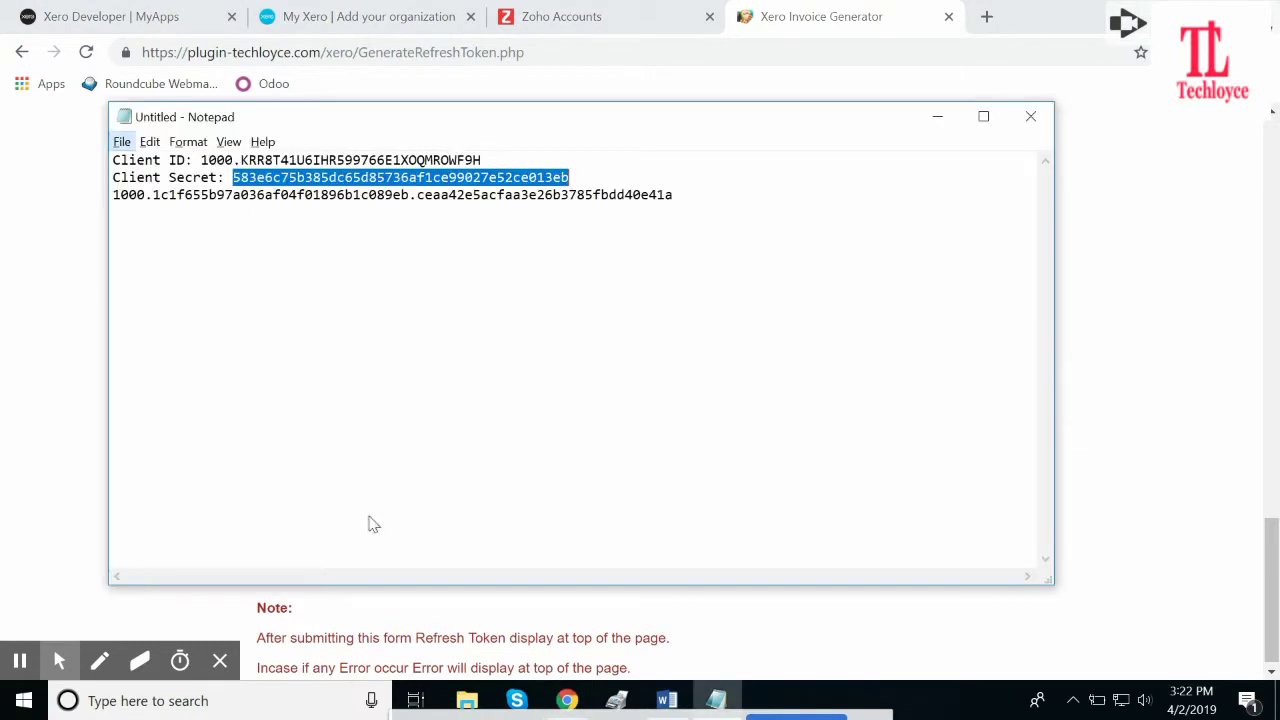
left_click_drag(114, 197, 664, 198)
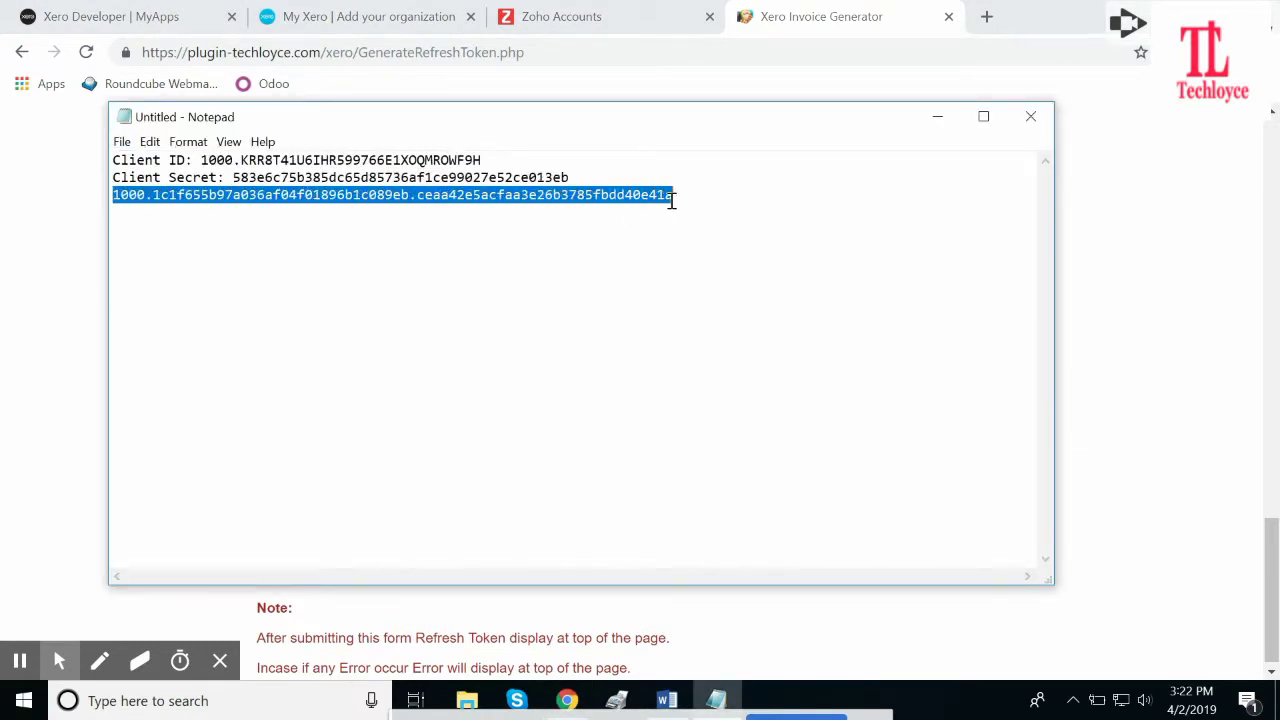
left_click(812, 10)
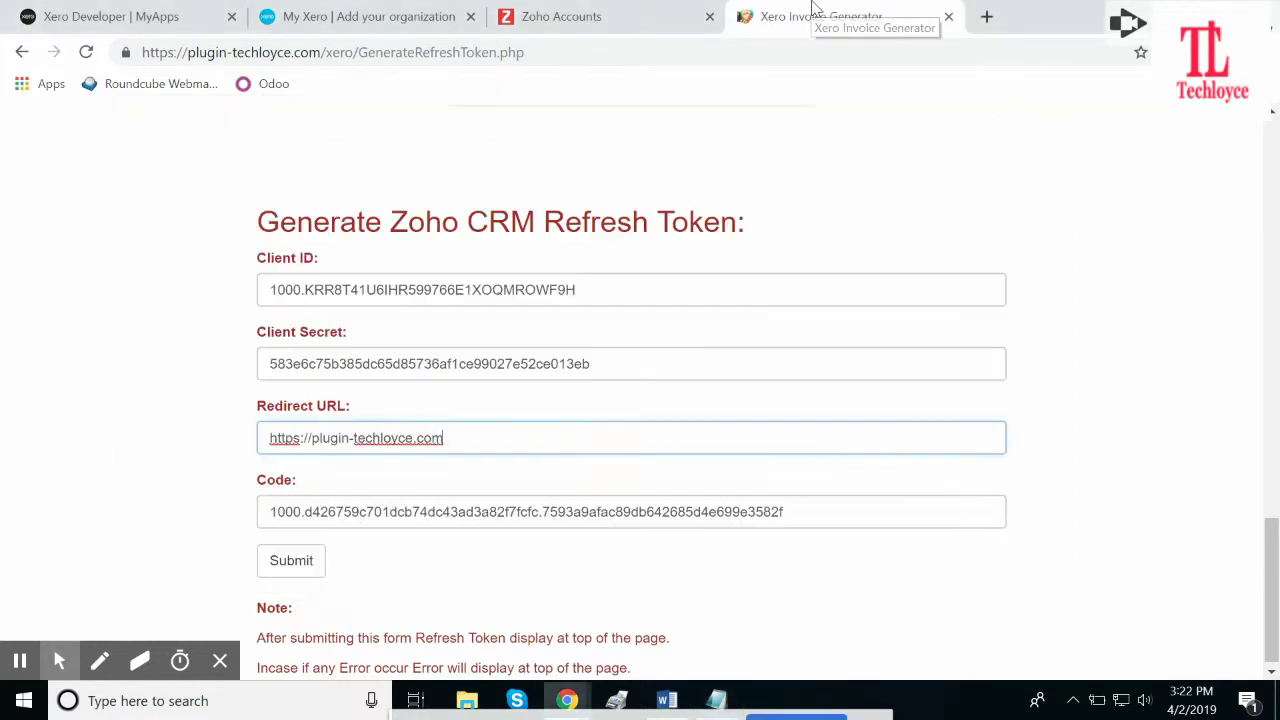
left_click_drag(813, 511, 206, 514)
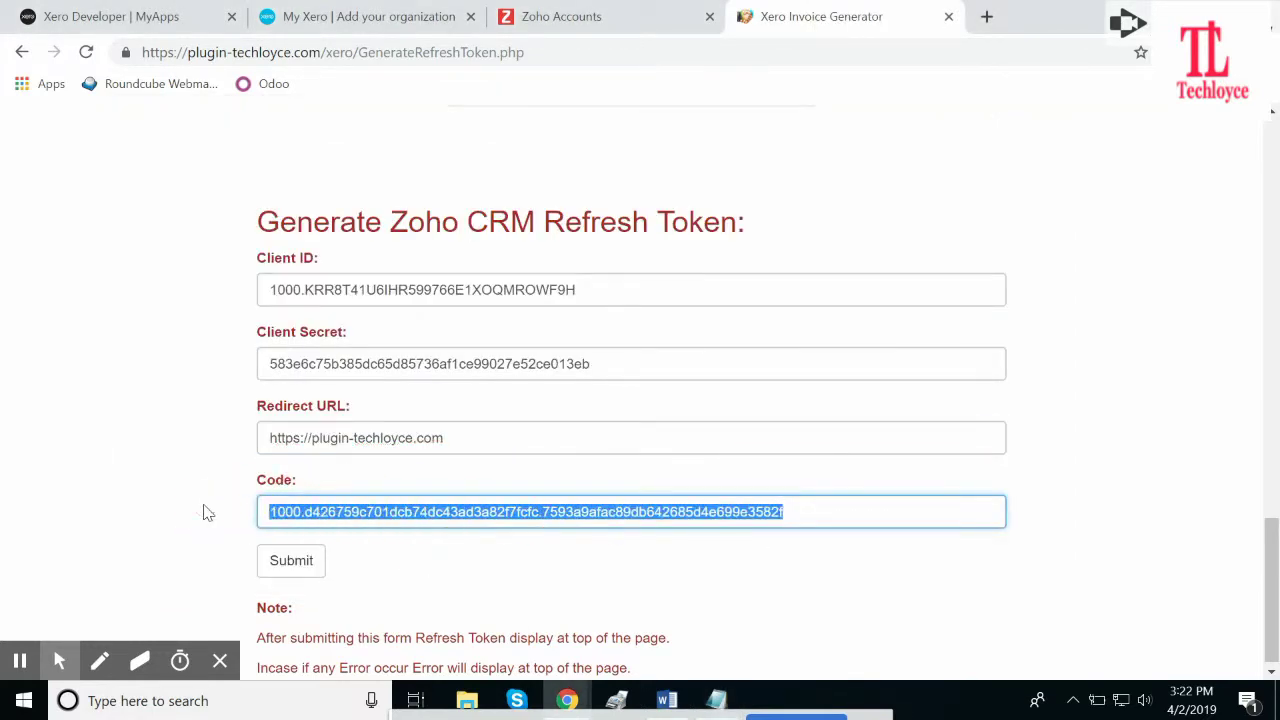
key("ctrl+v")
scroll(568, 605, "down", 1)
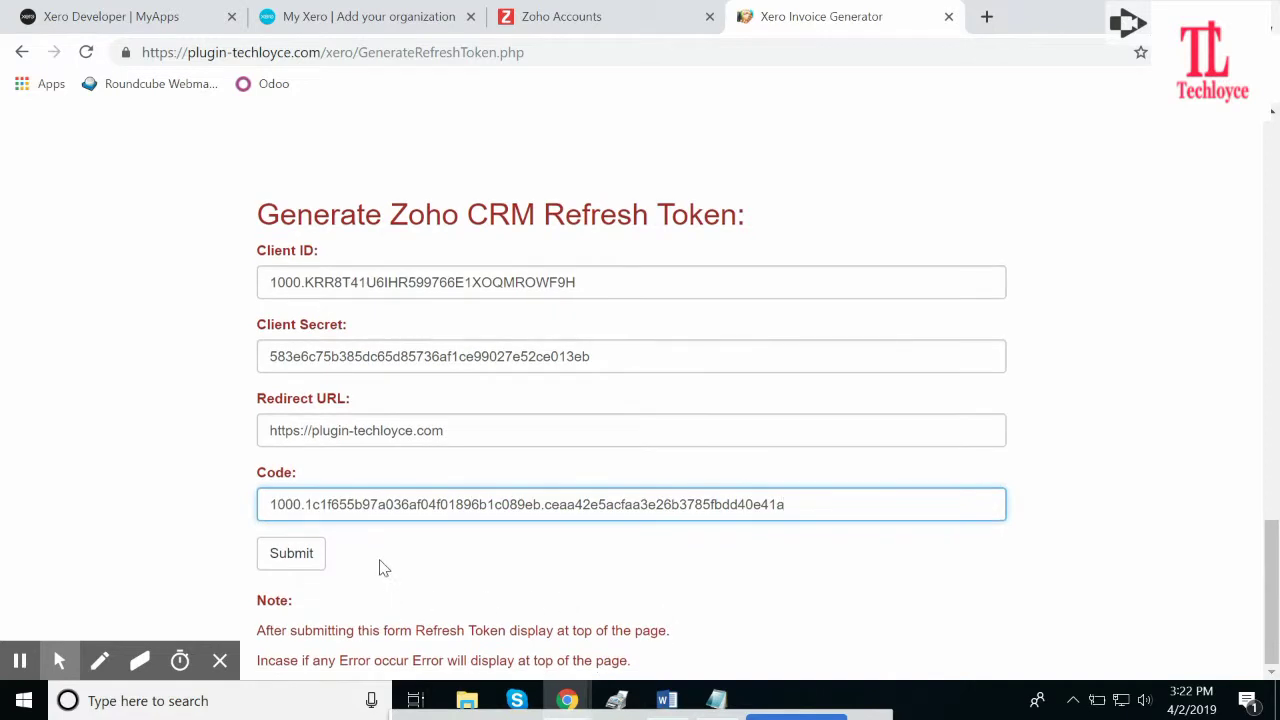
left_click(291, 558)
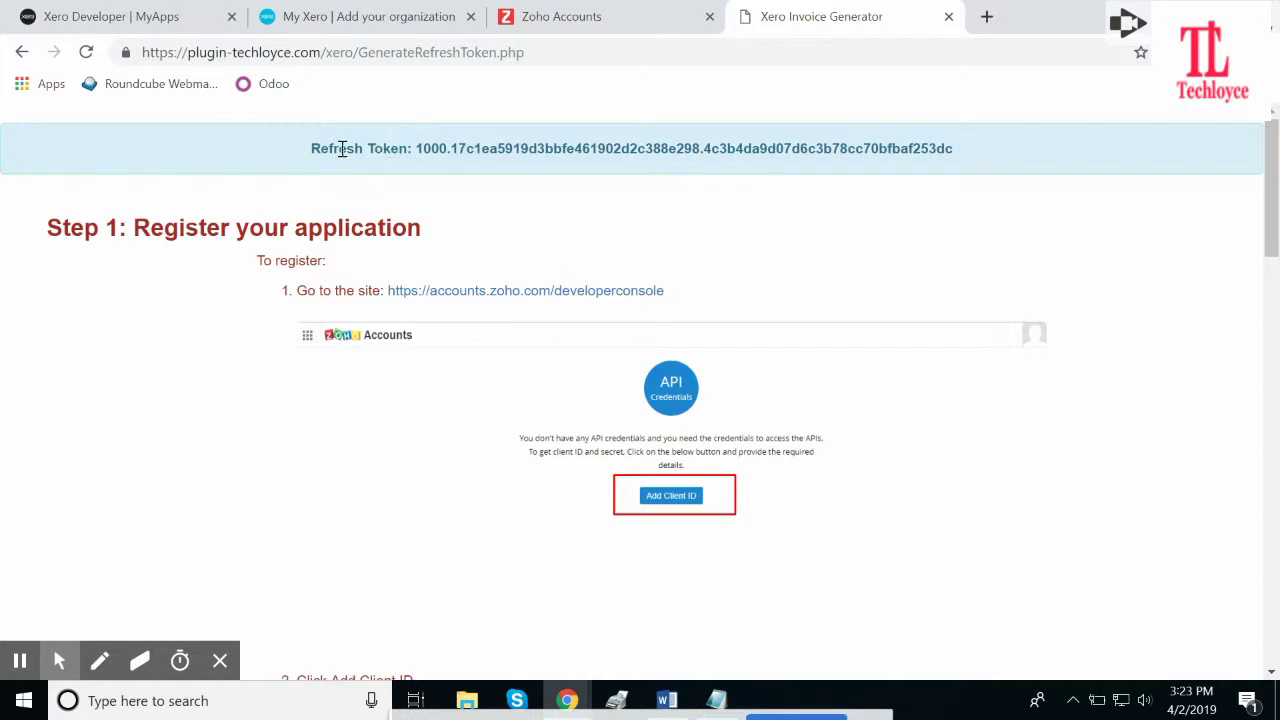
Copy the generated refresh token and paste it into Notepad below the self client code, leaving a blank line between them.
left_click_drag(418, 149, 951, 148)
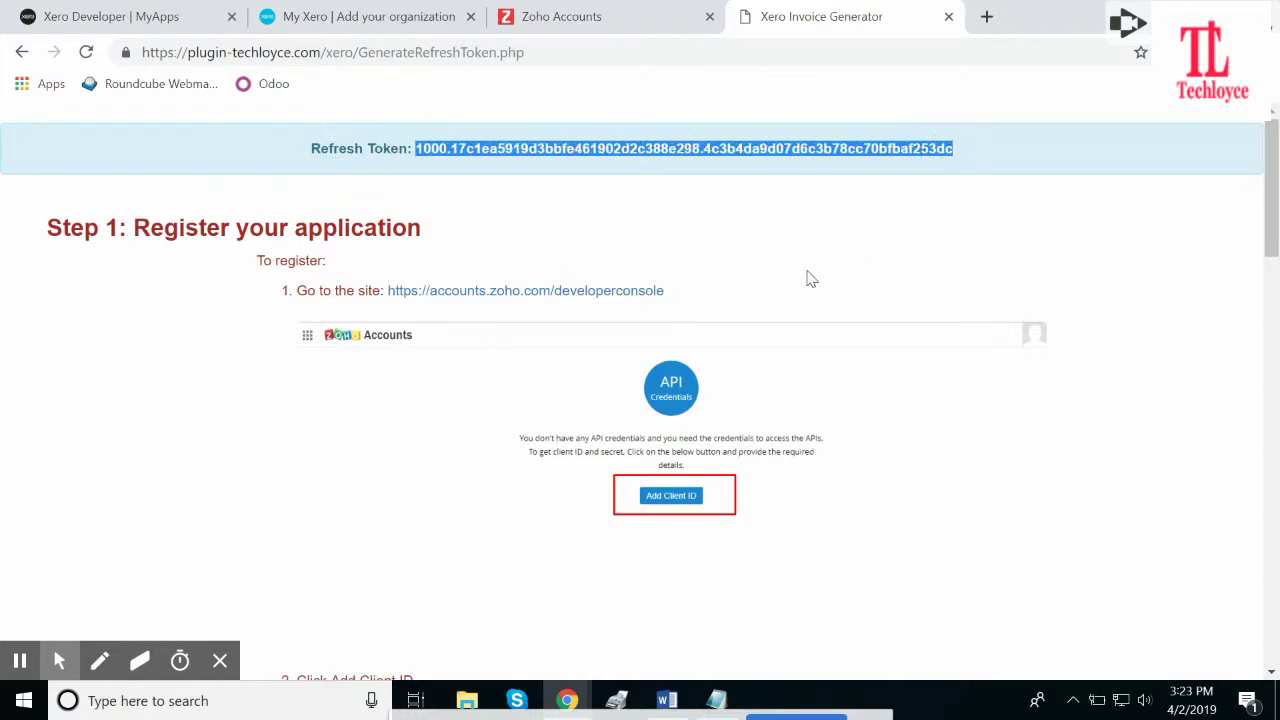
key("alt+Tab")
left_click(710, 194)
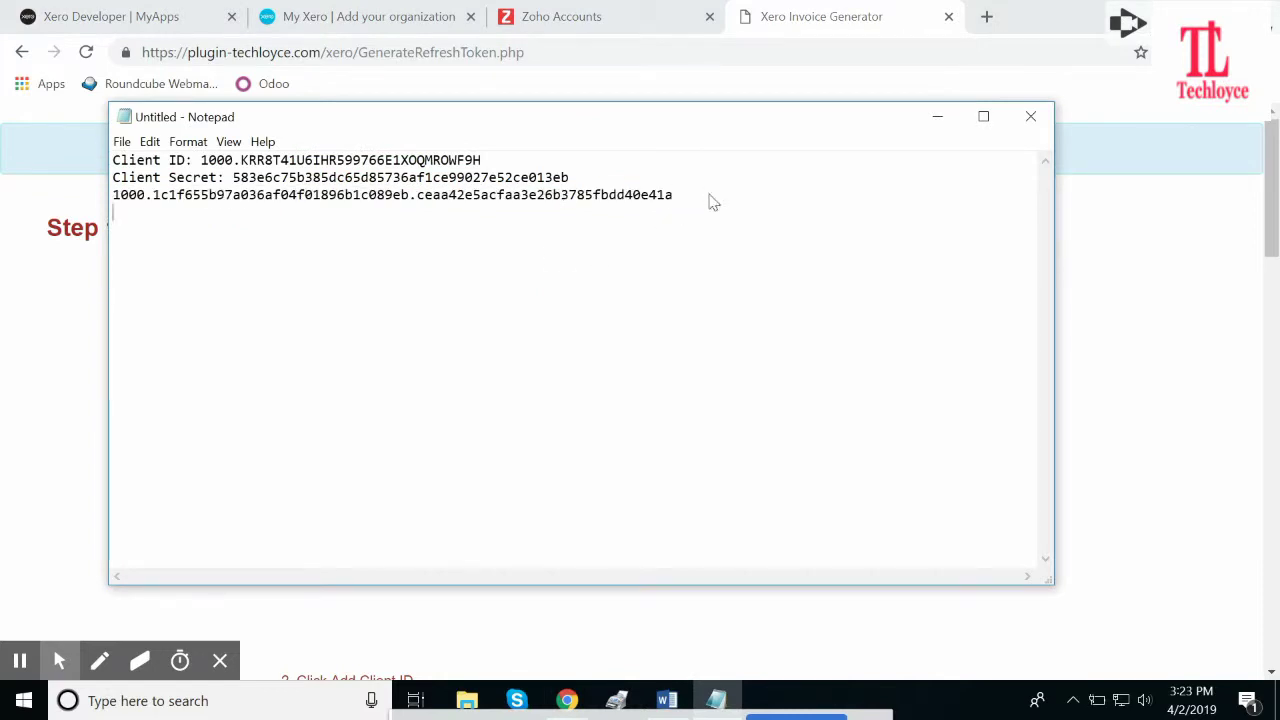
key("Return")
key("Return")
key("ctrl+v")
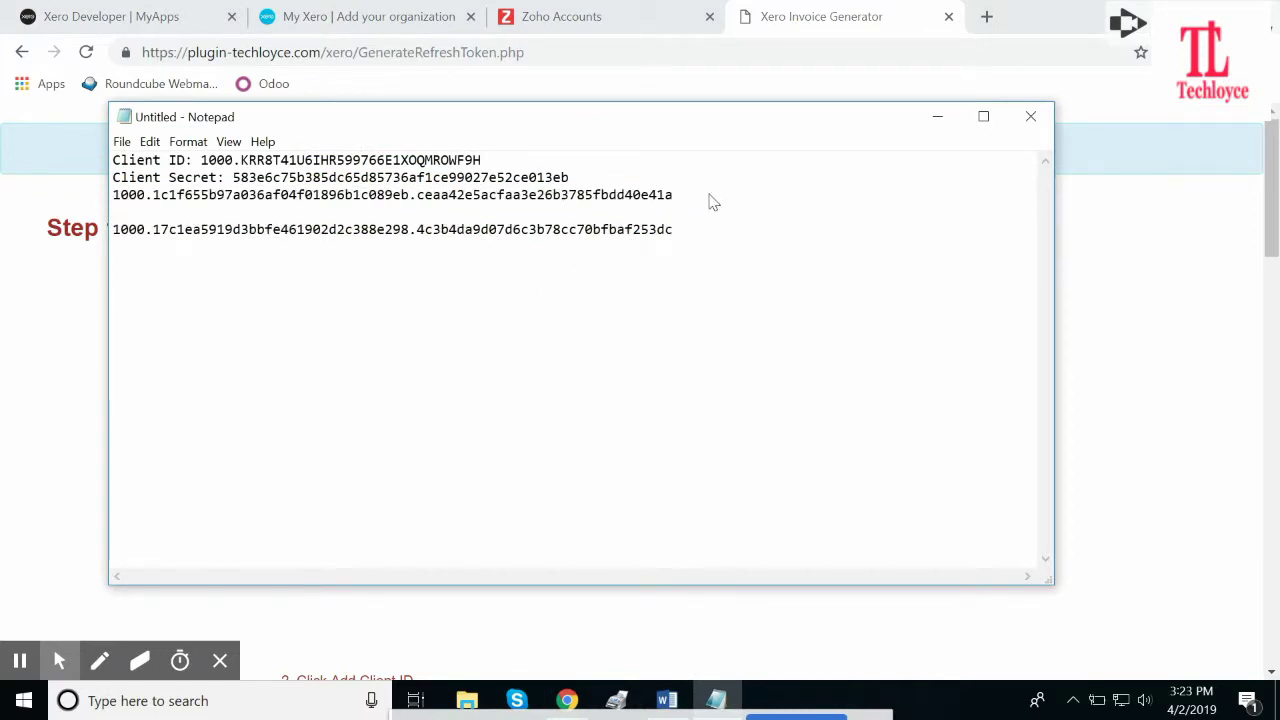
Switch to the Word guide and look through the Xero app and organization sections for the extension installation instructions.
key("alt+Tab")
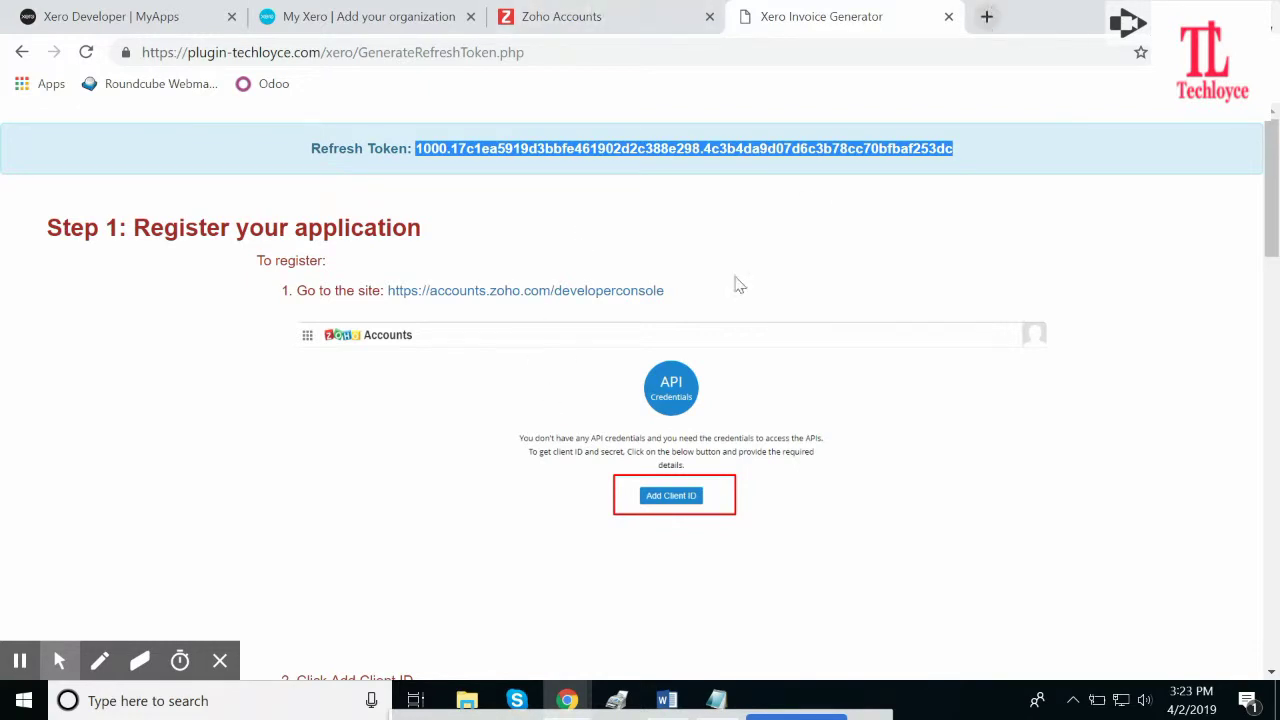
mouse_move(18, 665)
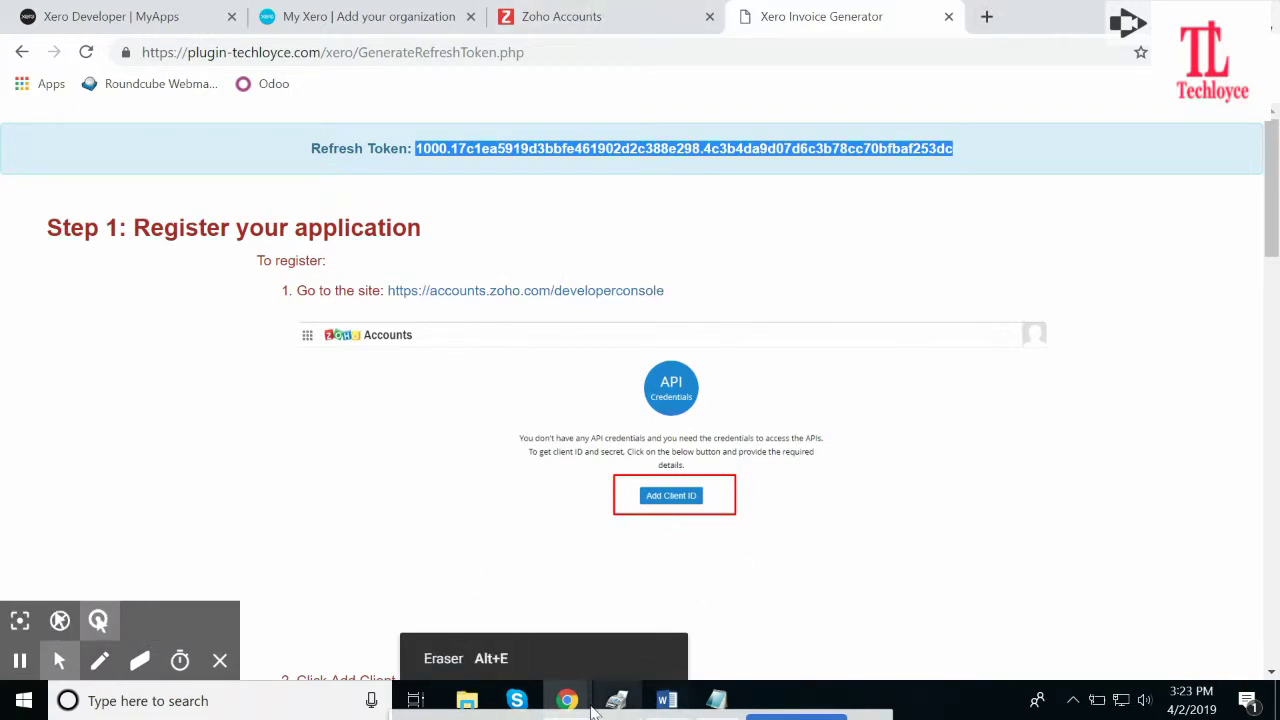
key("alt+Tab")
key("alt+Tab")
key("alt+Tab")
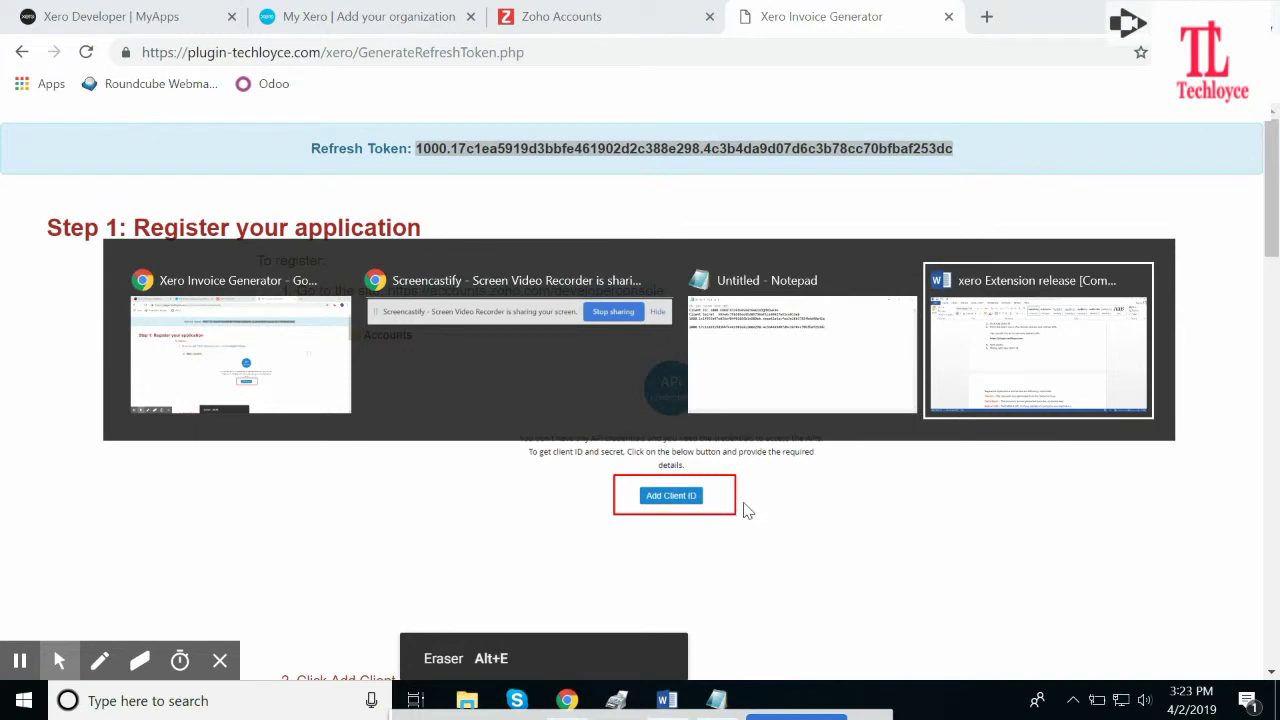
scroll(720, 507, "up", 12)
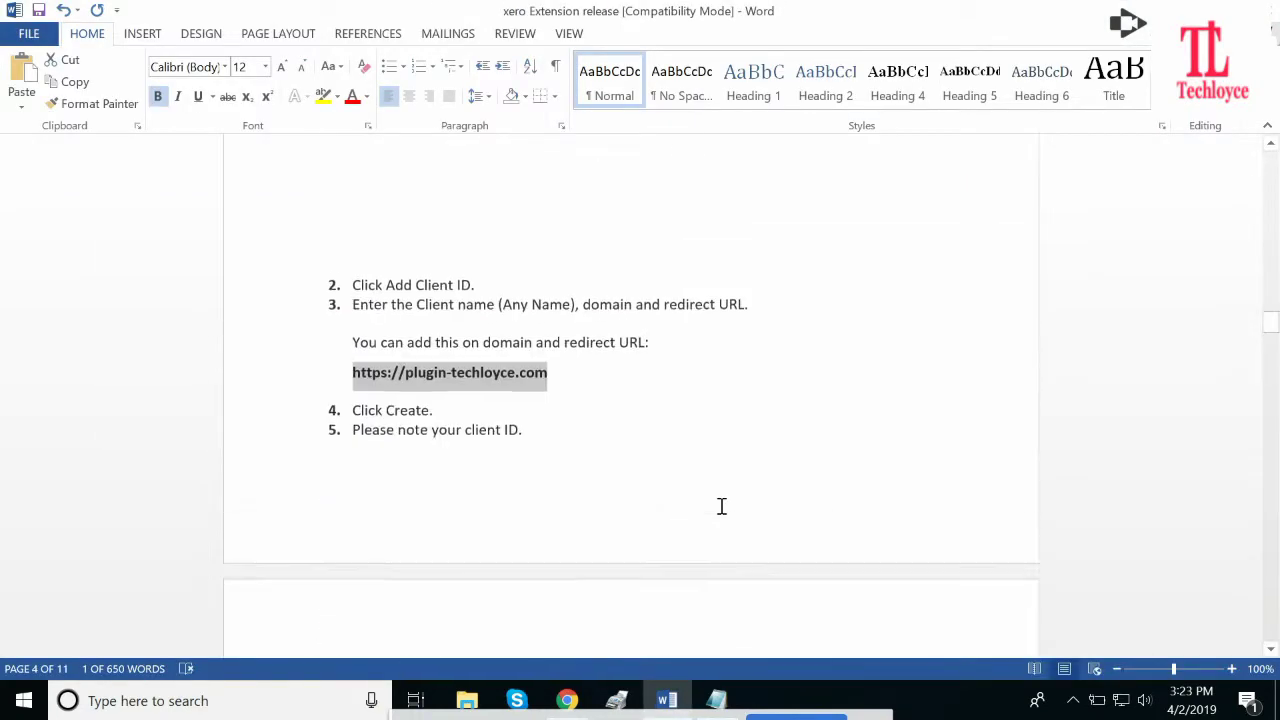
scroll(720, 507, "up", 19)
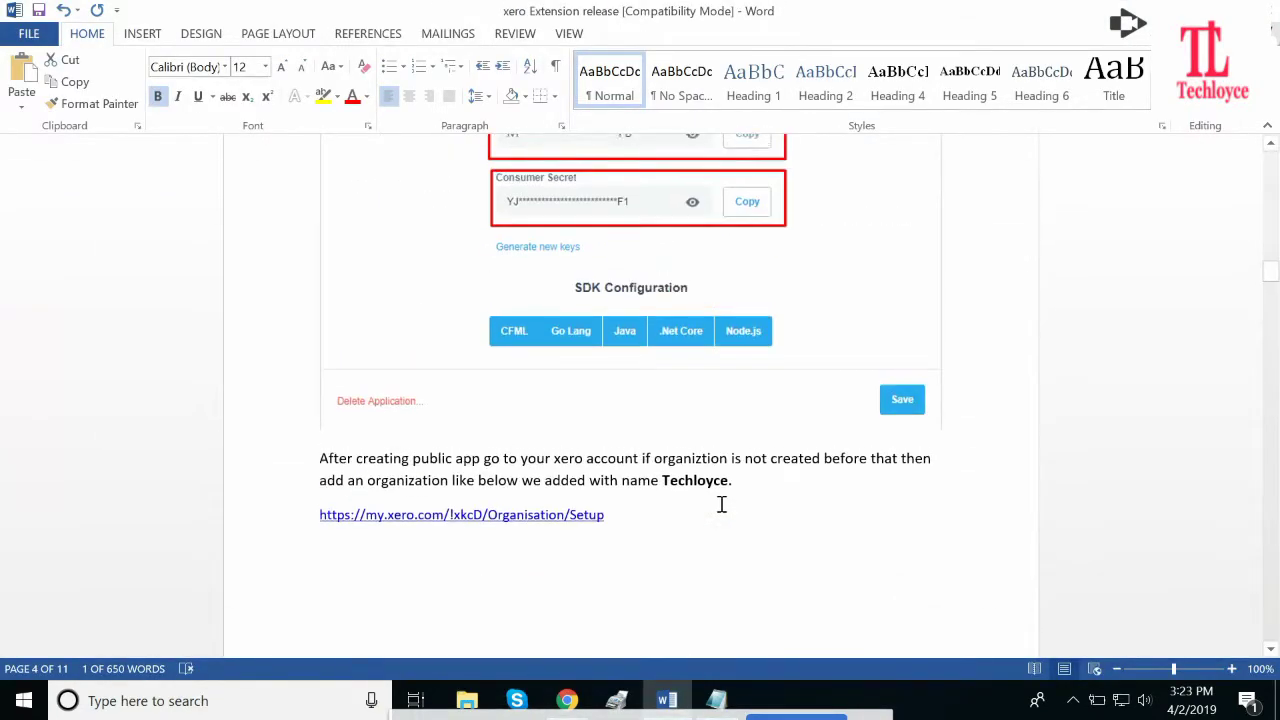
scroll(720, 504, "up", 10)
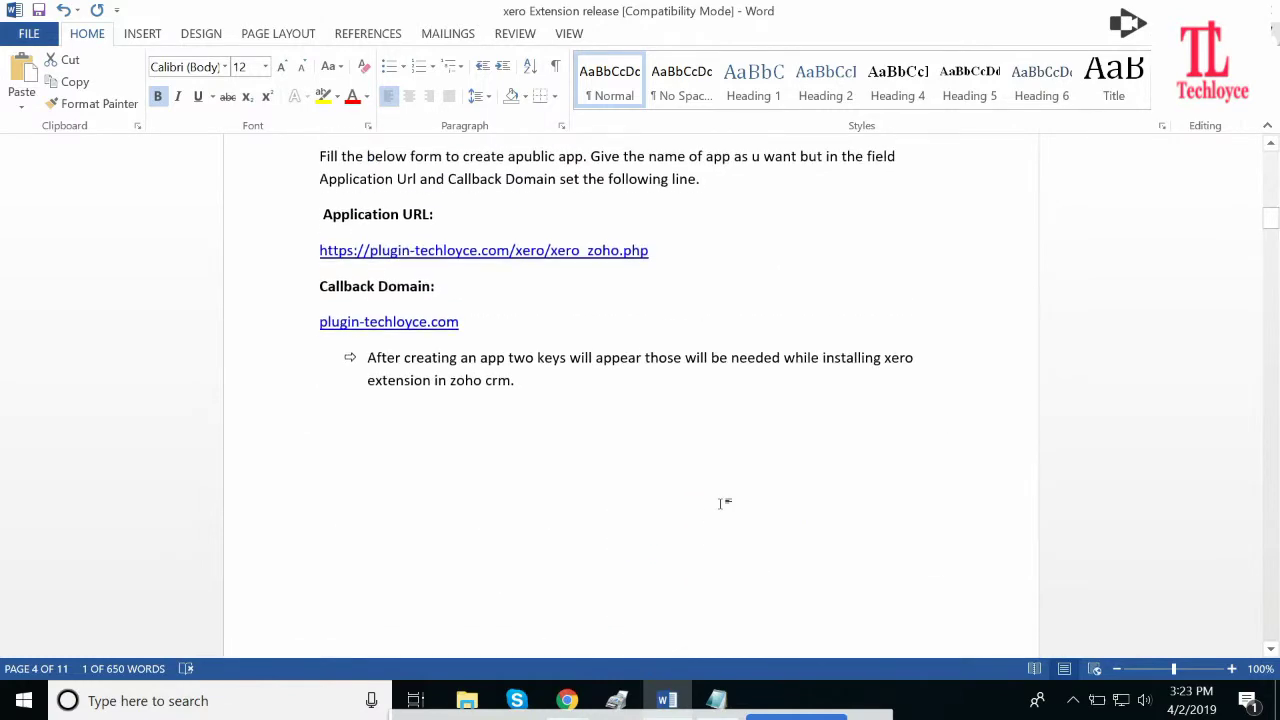
scroll(721, 504, "up", 20)
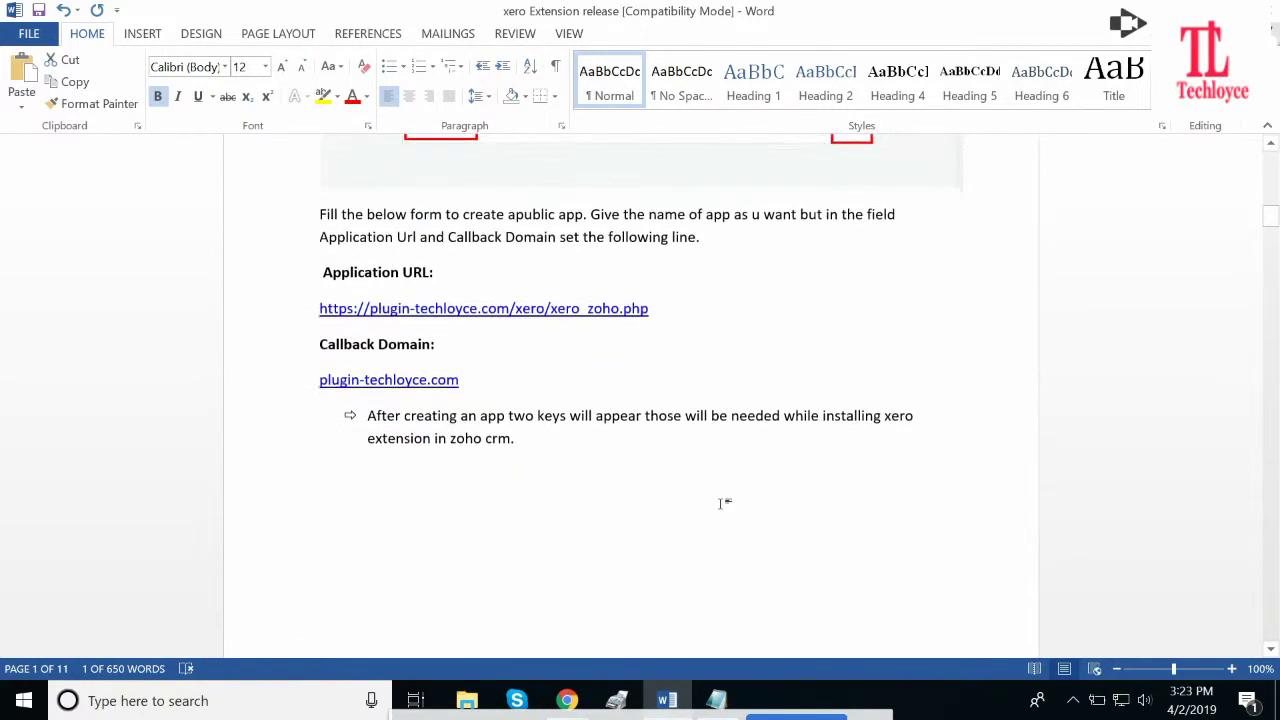
scroll(720, 503, "up", 3)
scroll(694, 537, "down", 20)
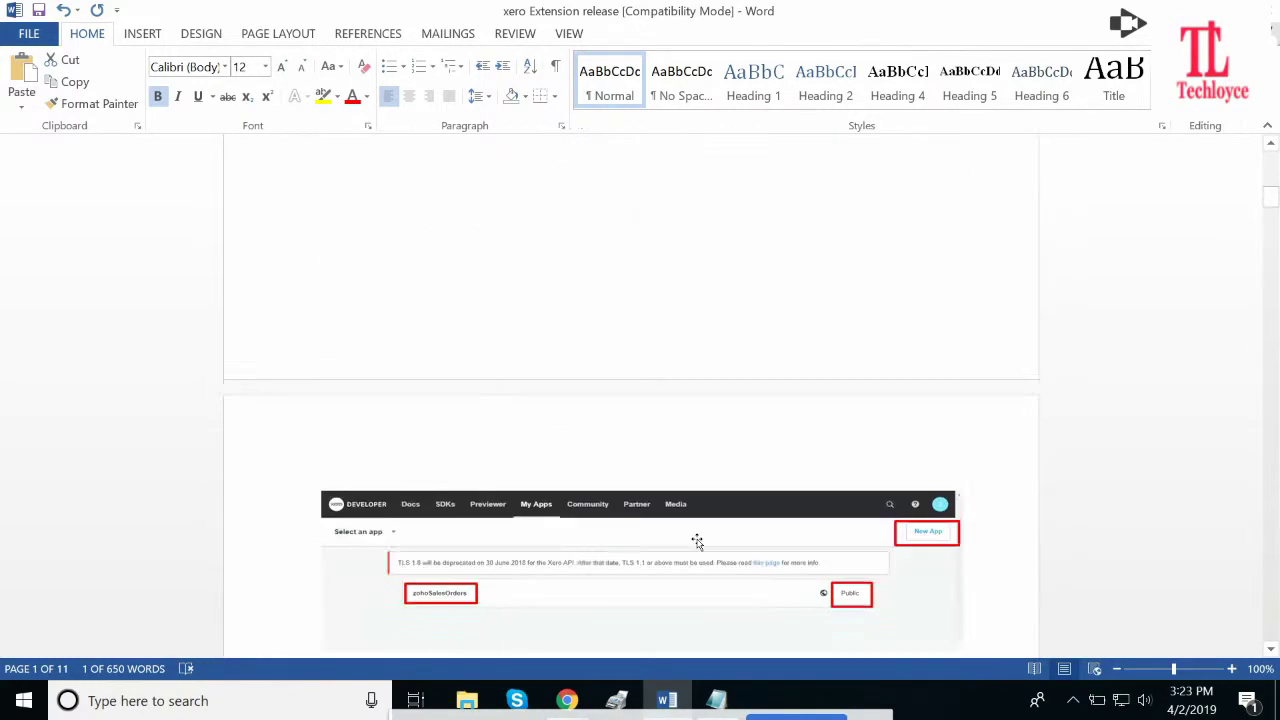
scroll(700, 537, "up", 3)
scroll(697, 543, "down", 20)
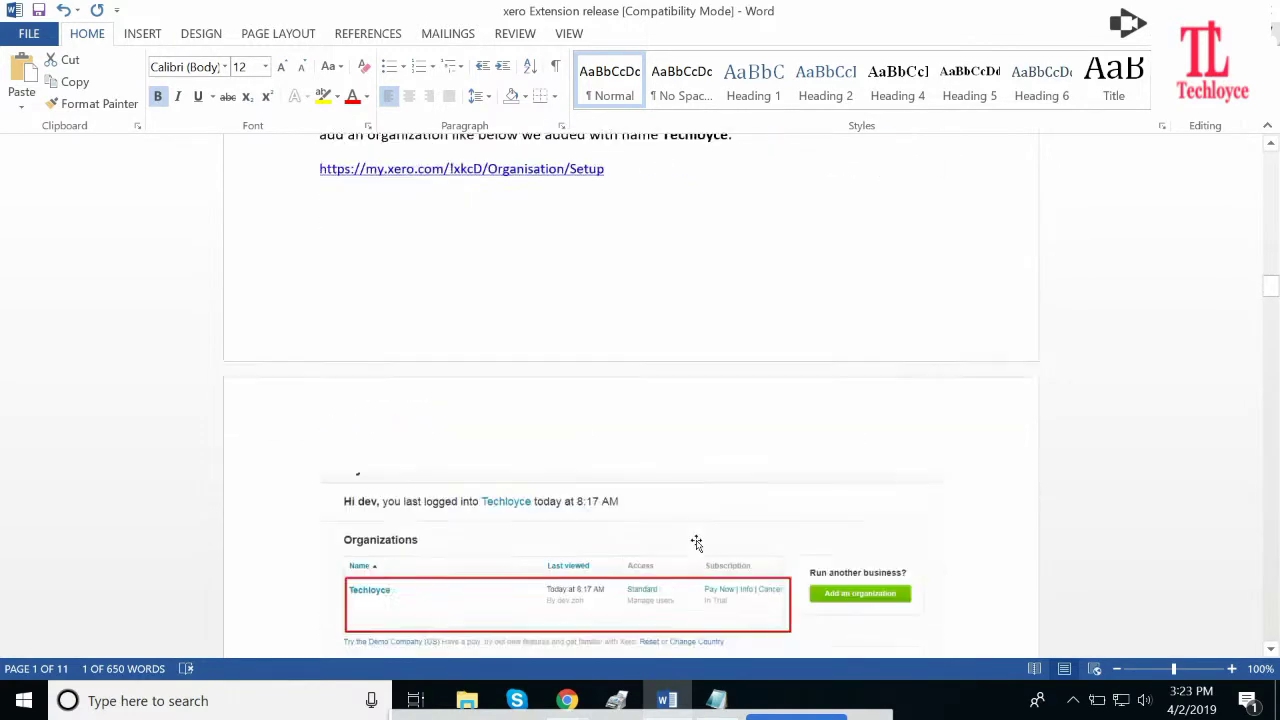
Copy the crm.zoho.com link under Extension Installation Link in the Word guide and return to the browser.
scroll(632, 474, "down", 15)
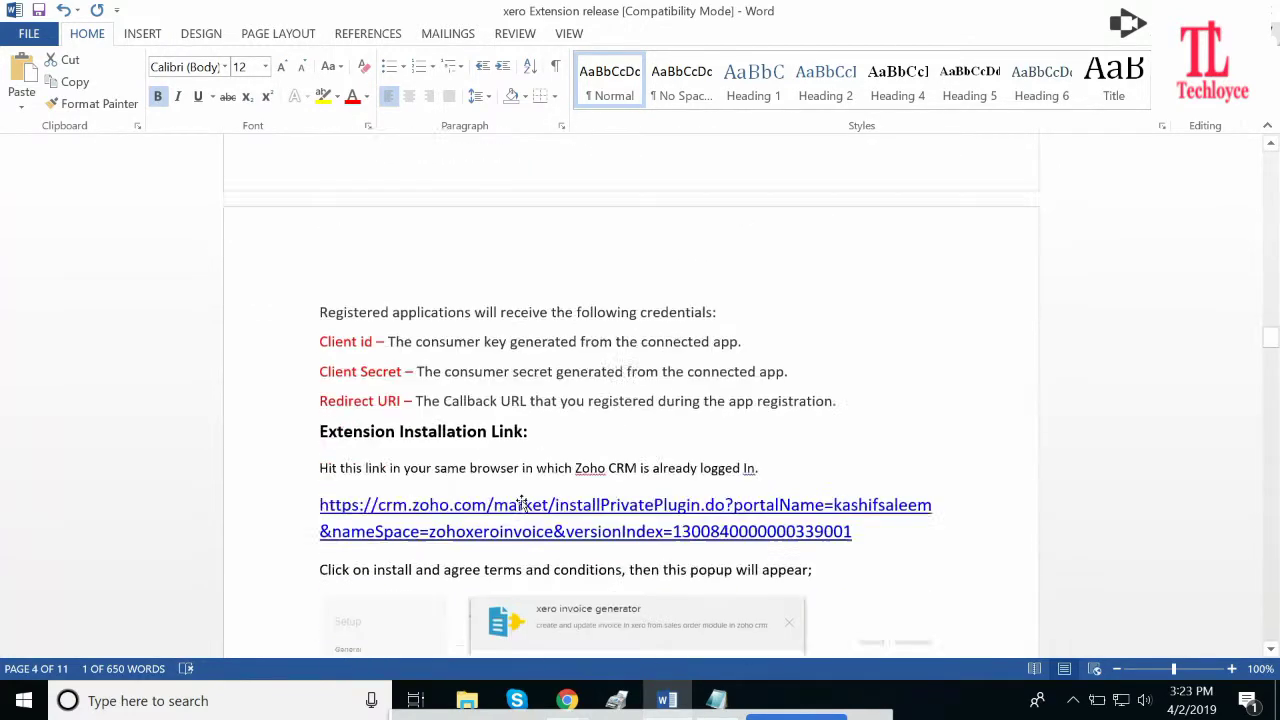
left_click_drag(318, 366, 862, 401)
key("ctrl+c")
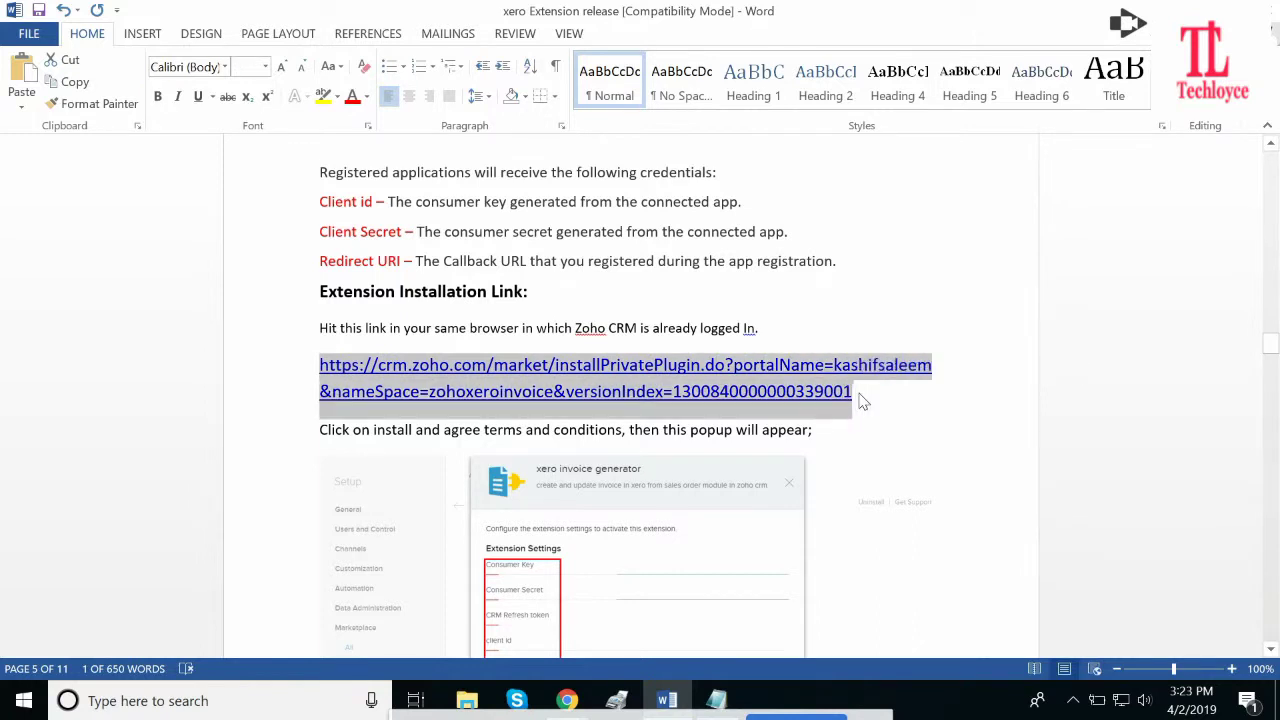
key("alt+Tab")
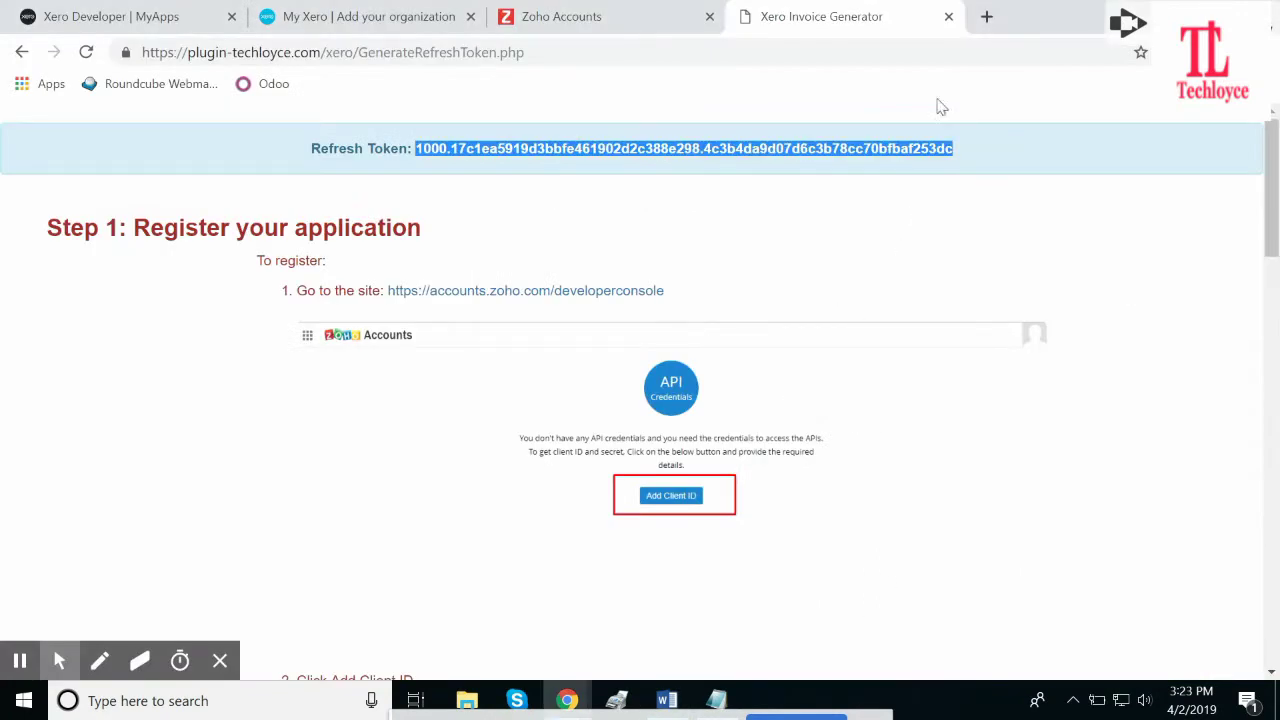
Open the copied installation link in a new tab and install the xero invoice generator extension for admins only, accepting its terms and privacy declaration.
left_click(987, 19)
key("ctrl+v")
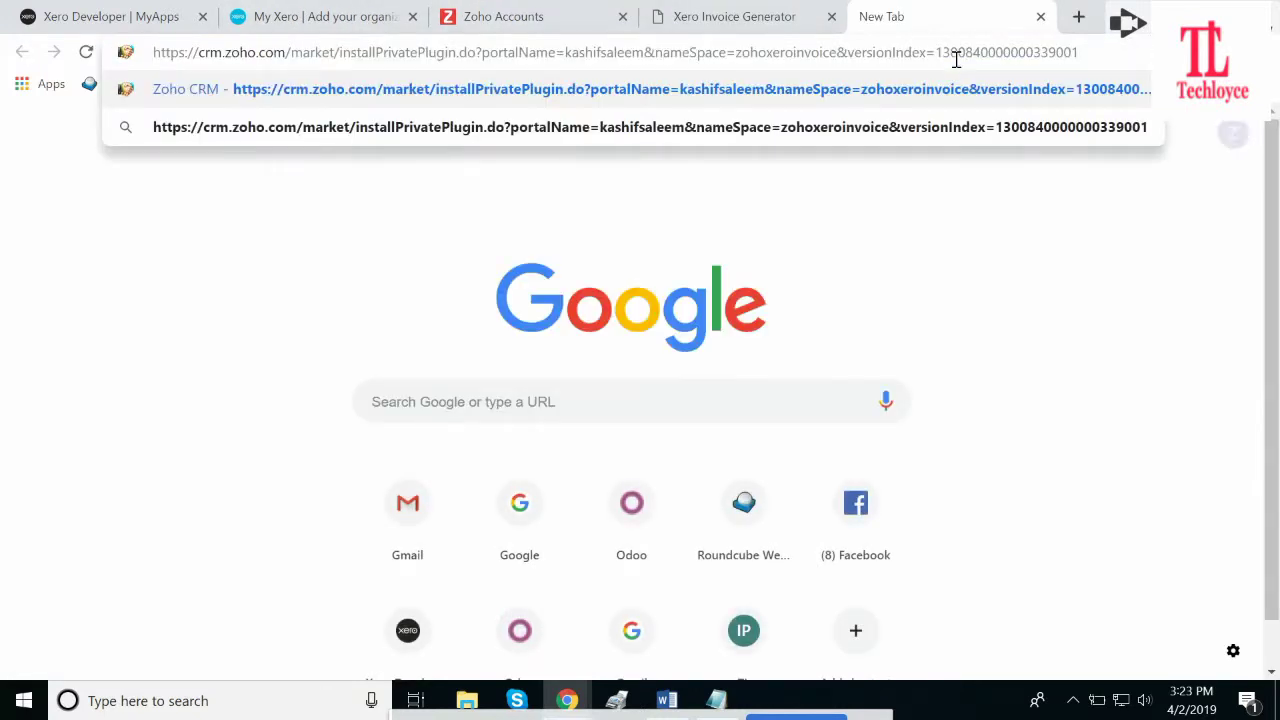
key("Return")
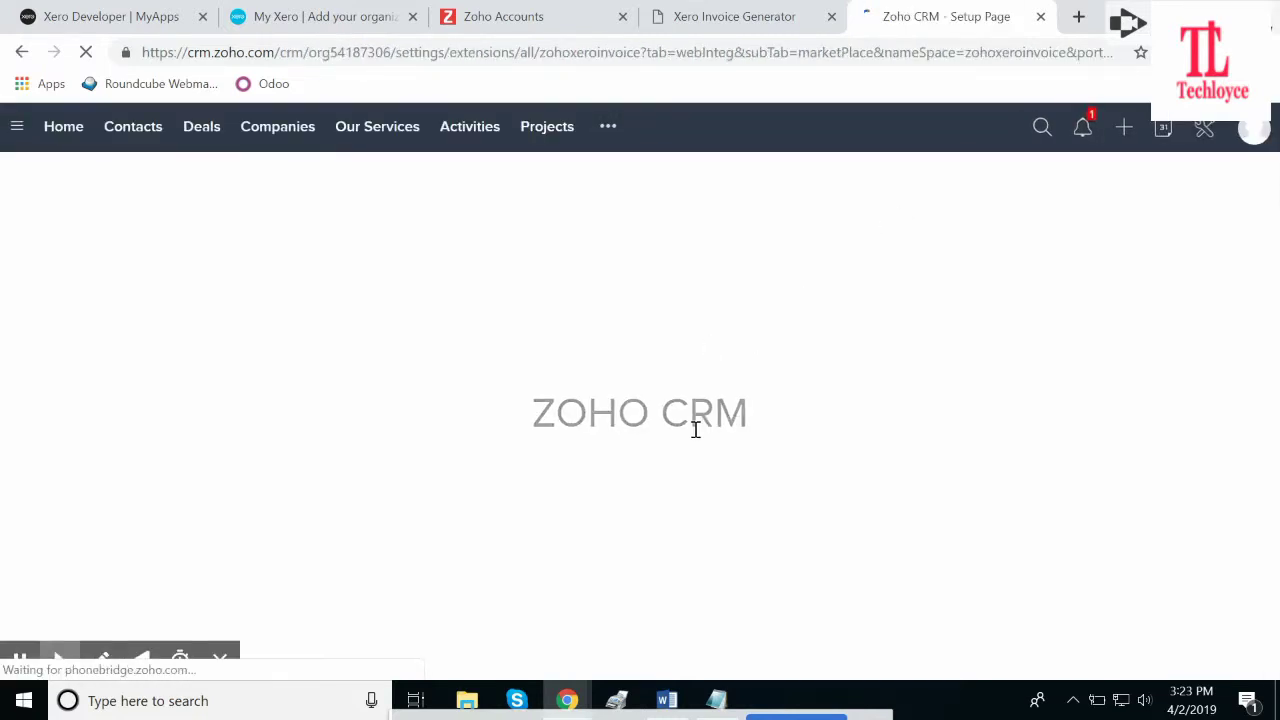
scroll(697, 437, "down", 1)
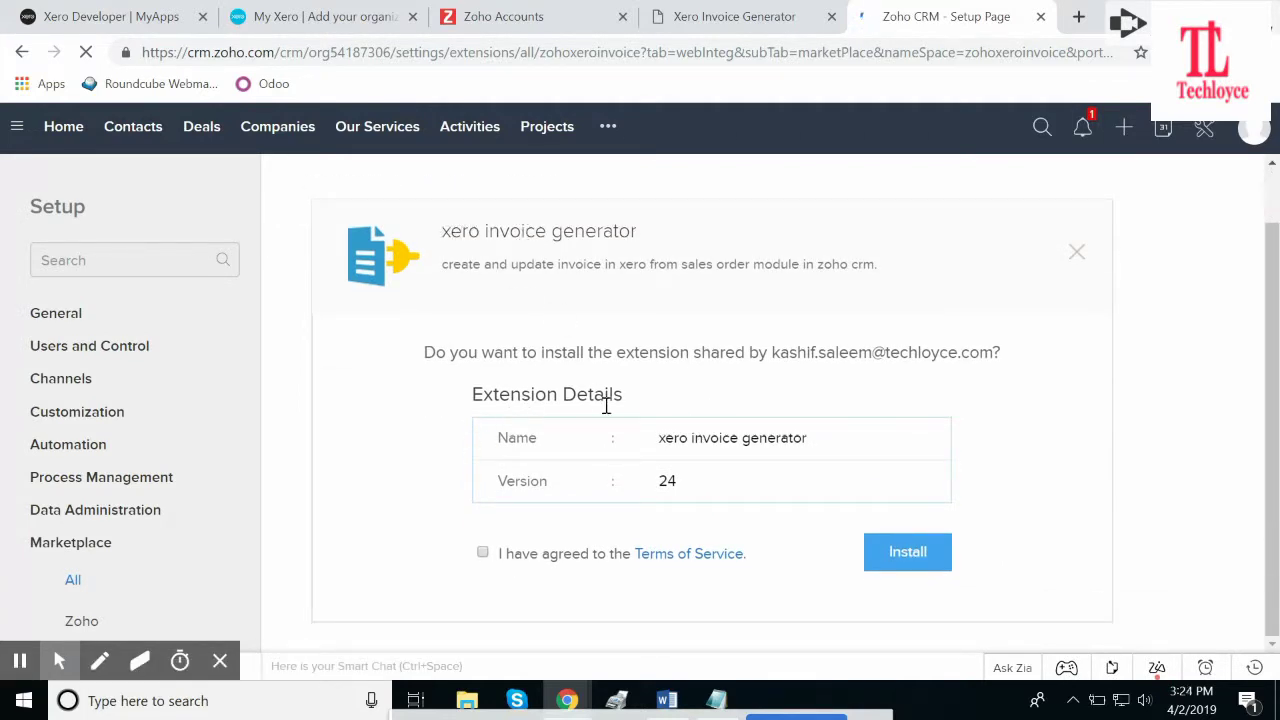
left_click(482, 555)
left_click(893, 569)
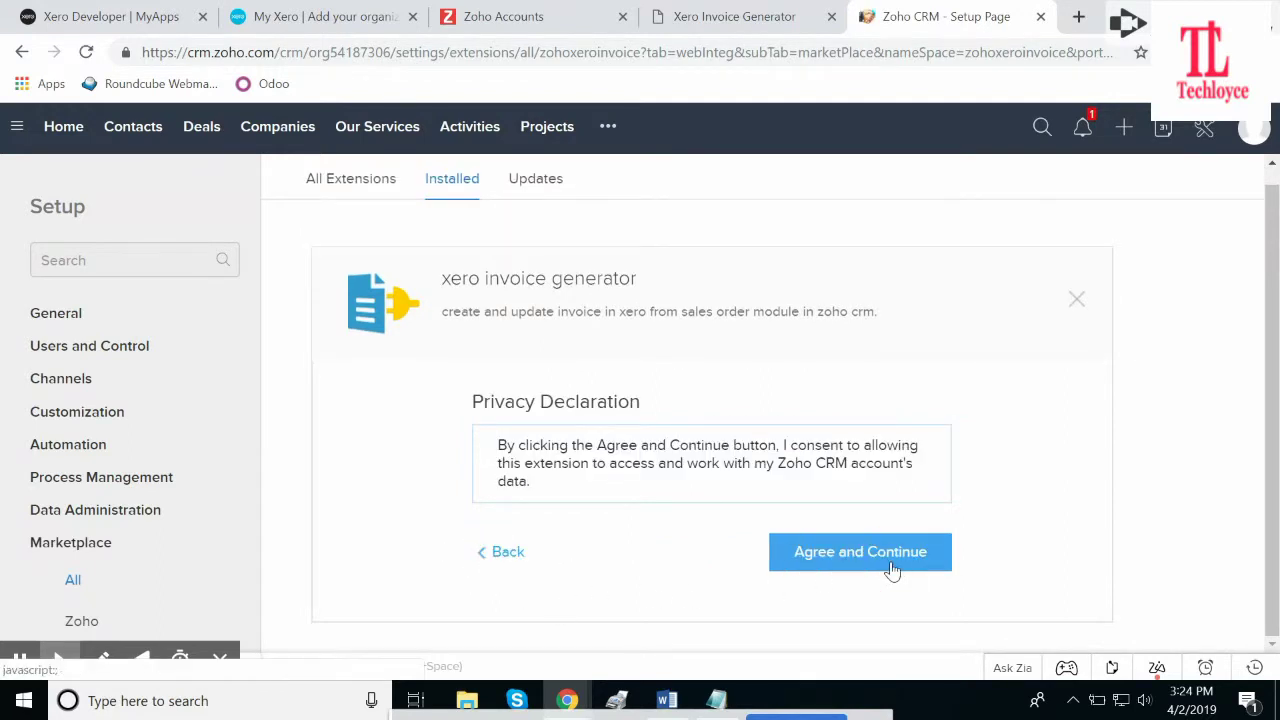
left_click(814, 555)
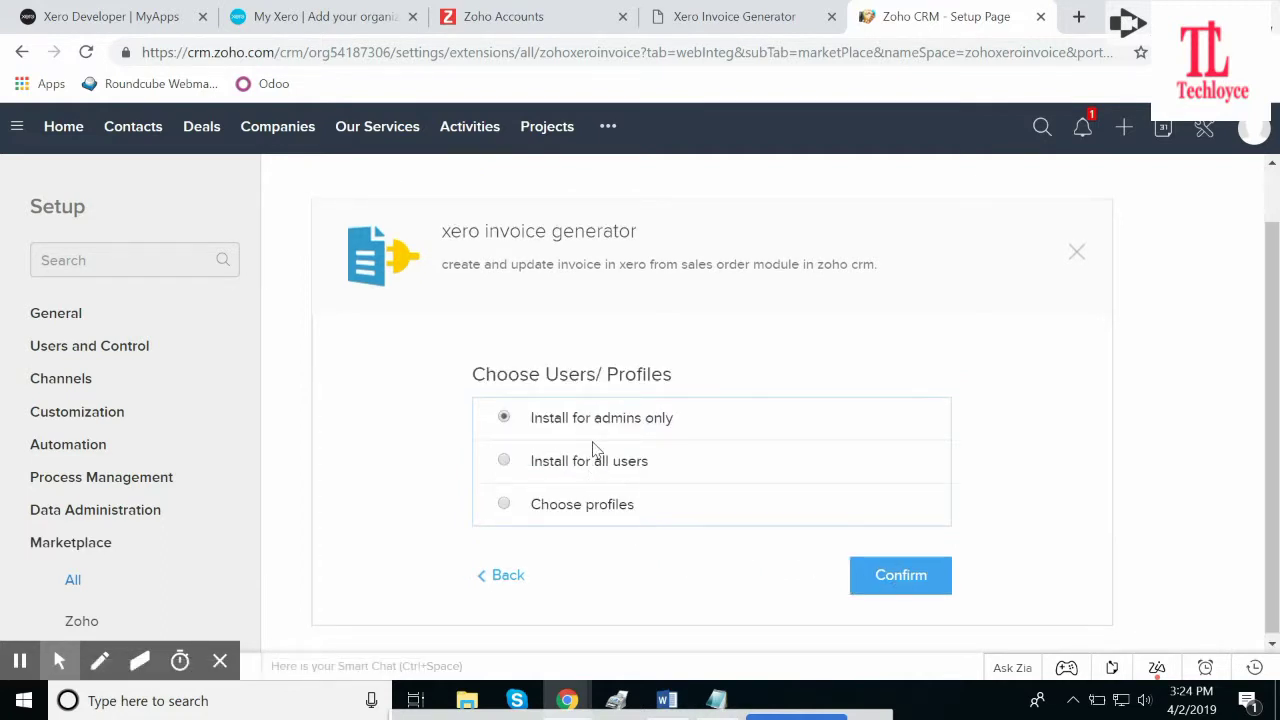
left_click(903, 578)
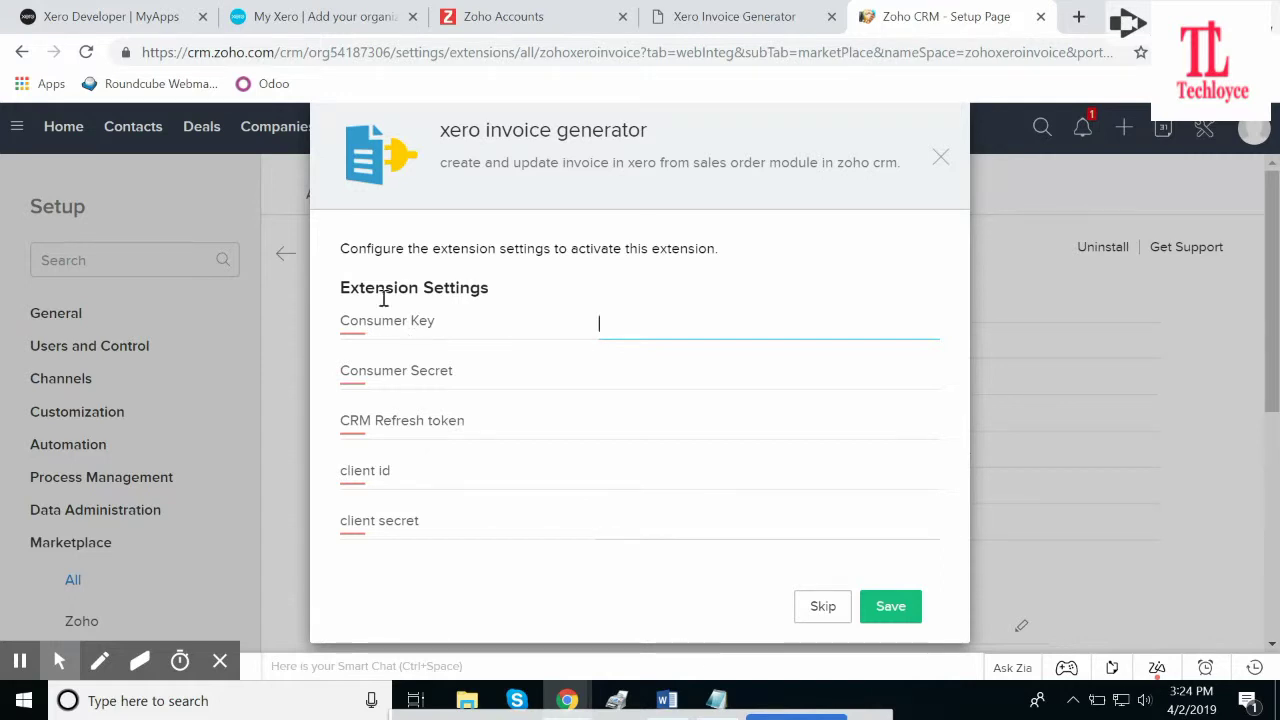
Copy the consumer key from the Xero app's OAuth 1.0a credentials into the extension's Consumer Key setting.
key("ctrl+1")
scroll(546, 494, "down", 2)
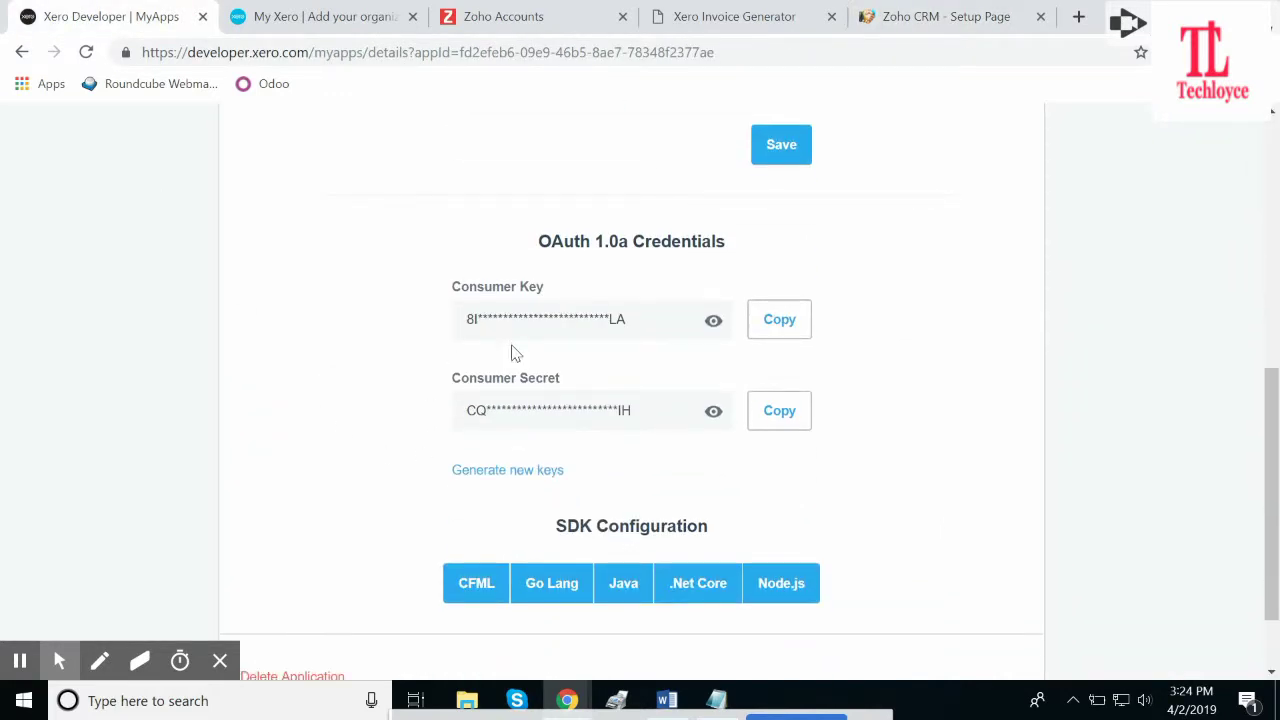
left_click(777, 325)
left_click(777, 318)
left_click(931, 28)
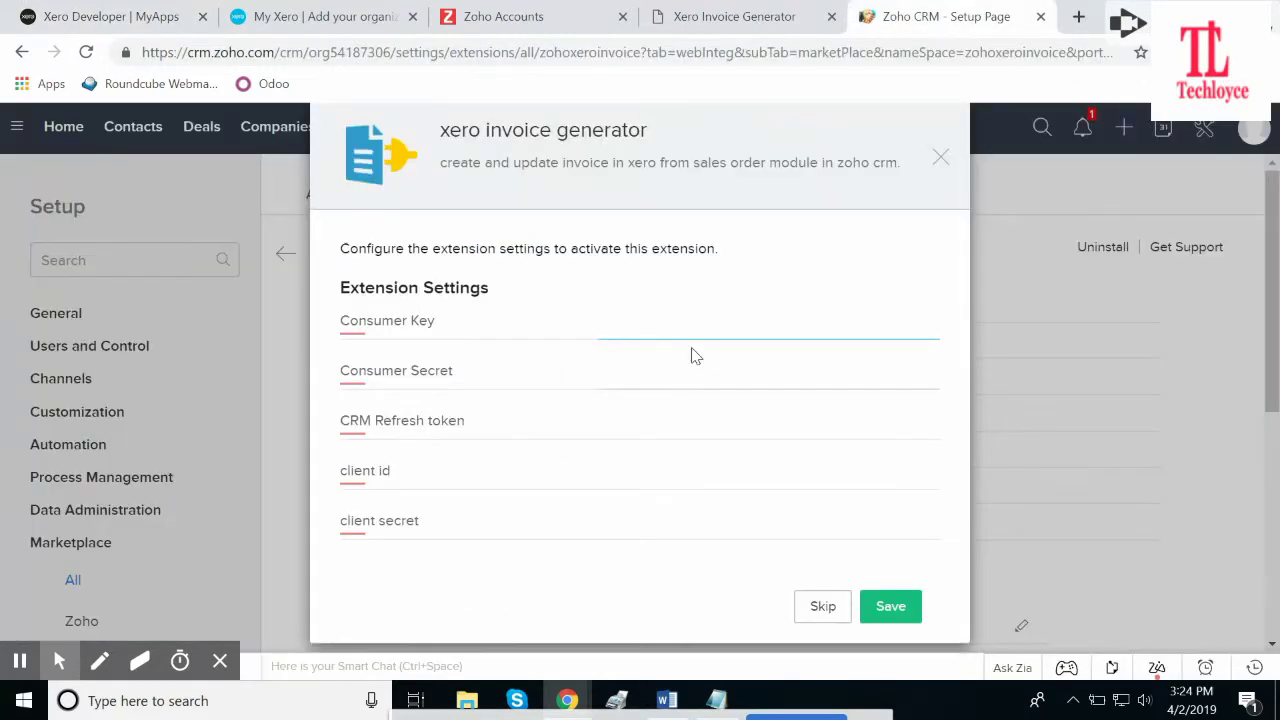
key("ctrl+v")
Copy the consumer secret from the Xero app page into the extension's Consumer Secret setting.
left_click(110, 16)
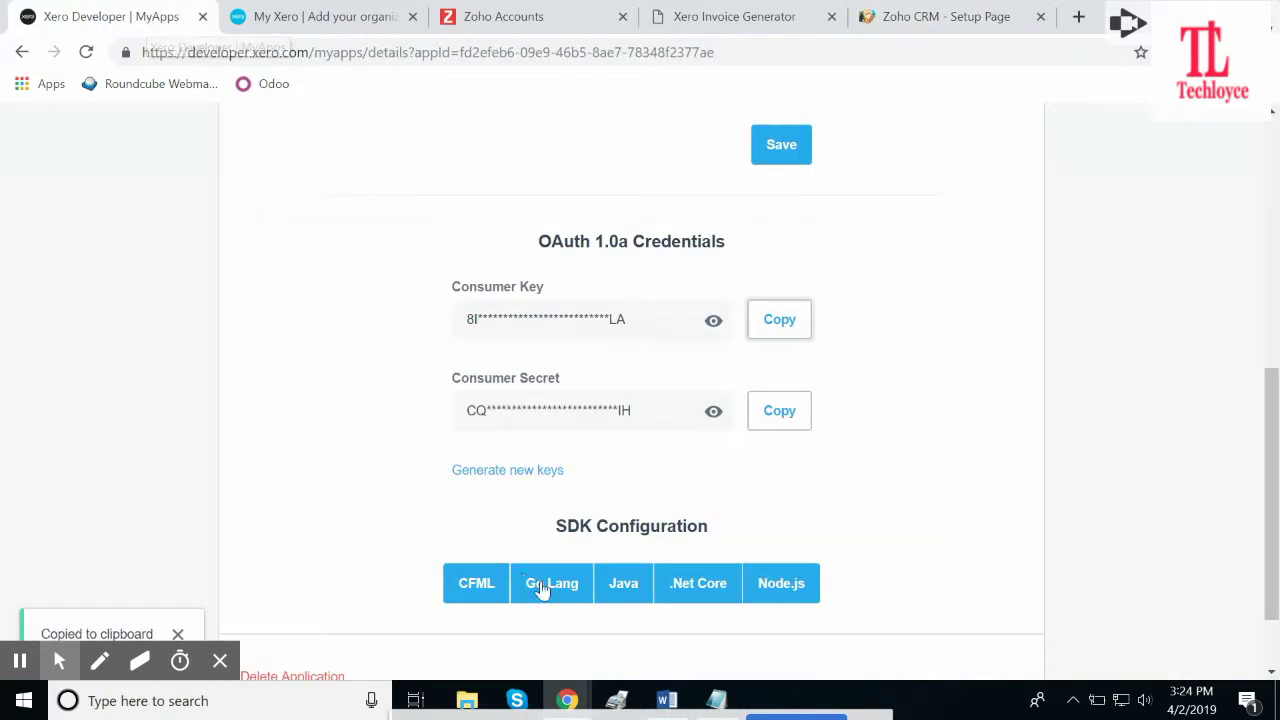
left_click(776, 410)
left_click(906, 16)
left_click(657, 369)
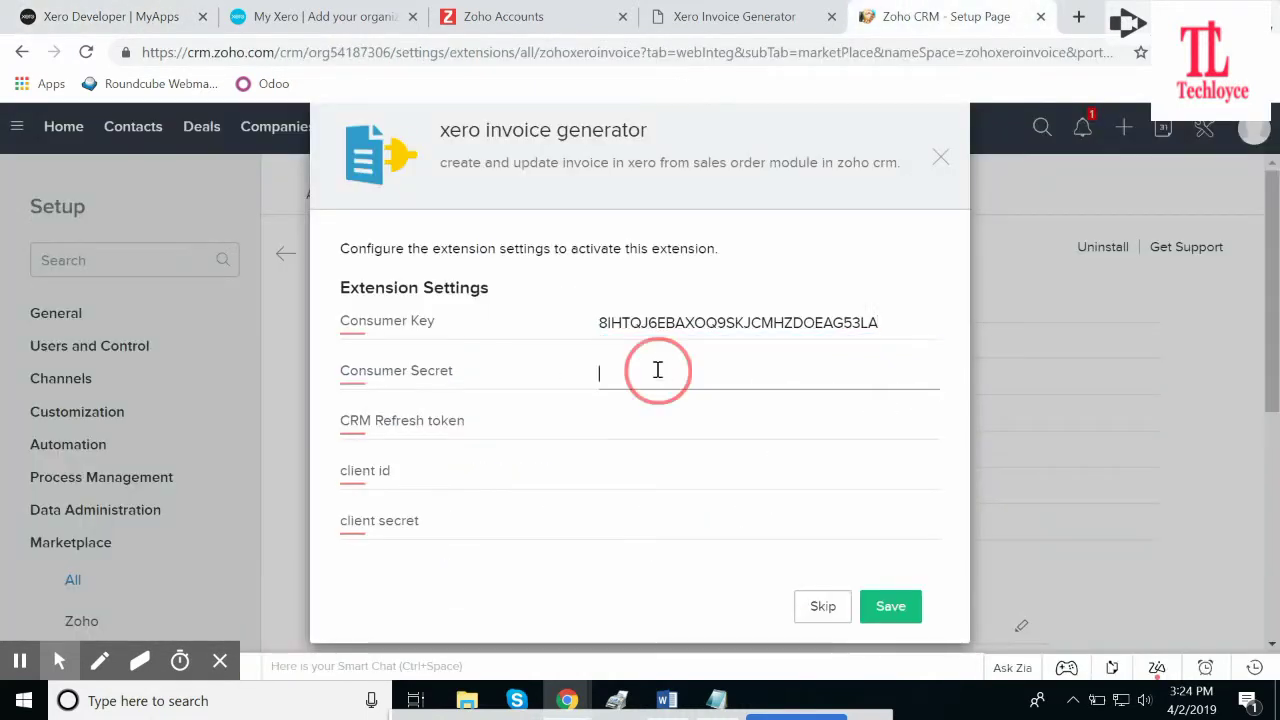
key("ctrl+v")
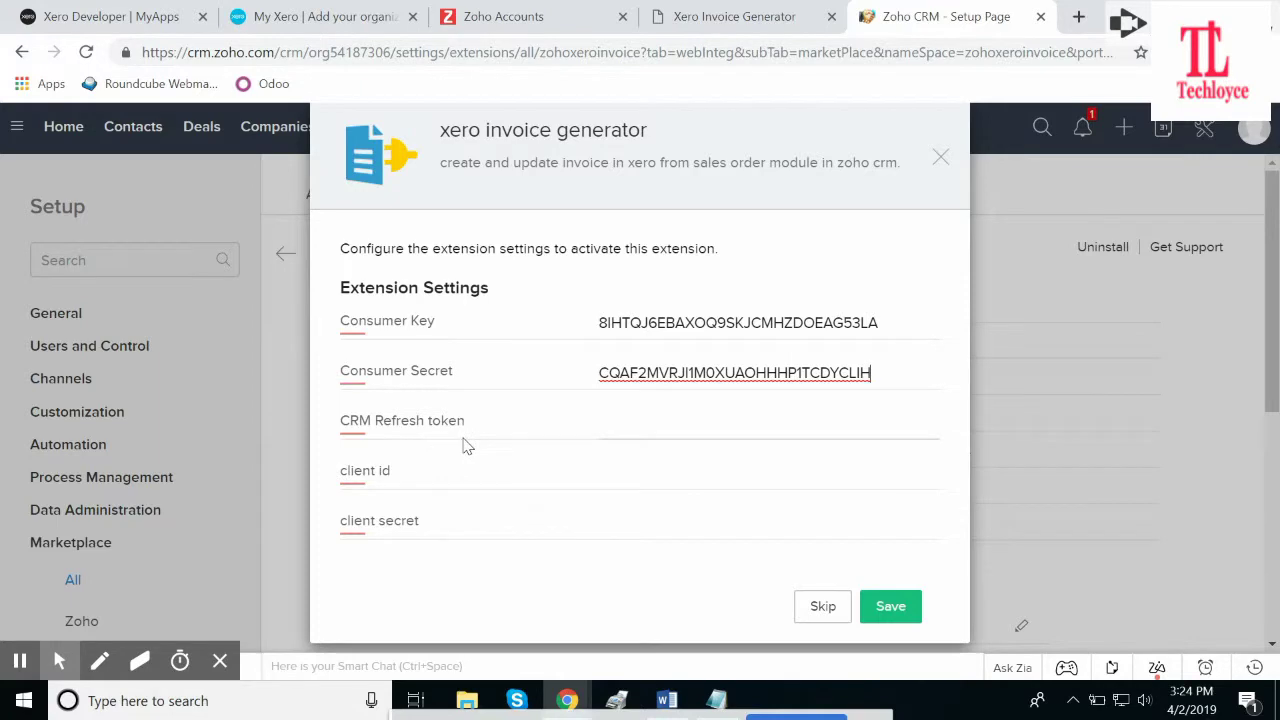
Copy the refresh token from the last line in Notepad into the extension's CRM Refresh token setting.
key("alt+Tab")
key("alt+Tab")
key("Tab")
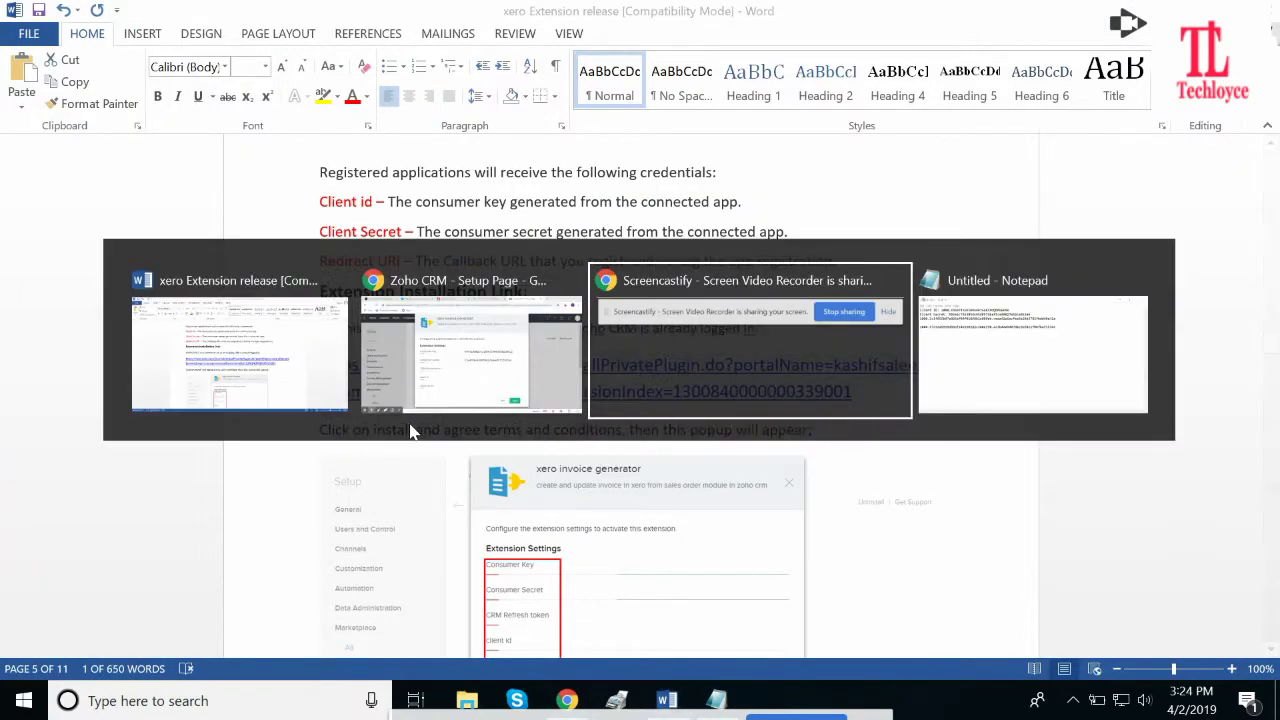
key("alt+Tab")
key("Tab")
key("Tab")
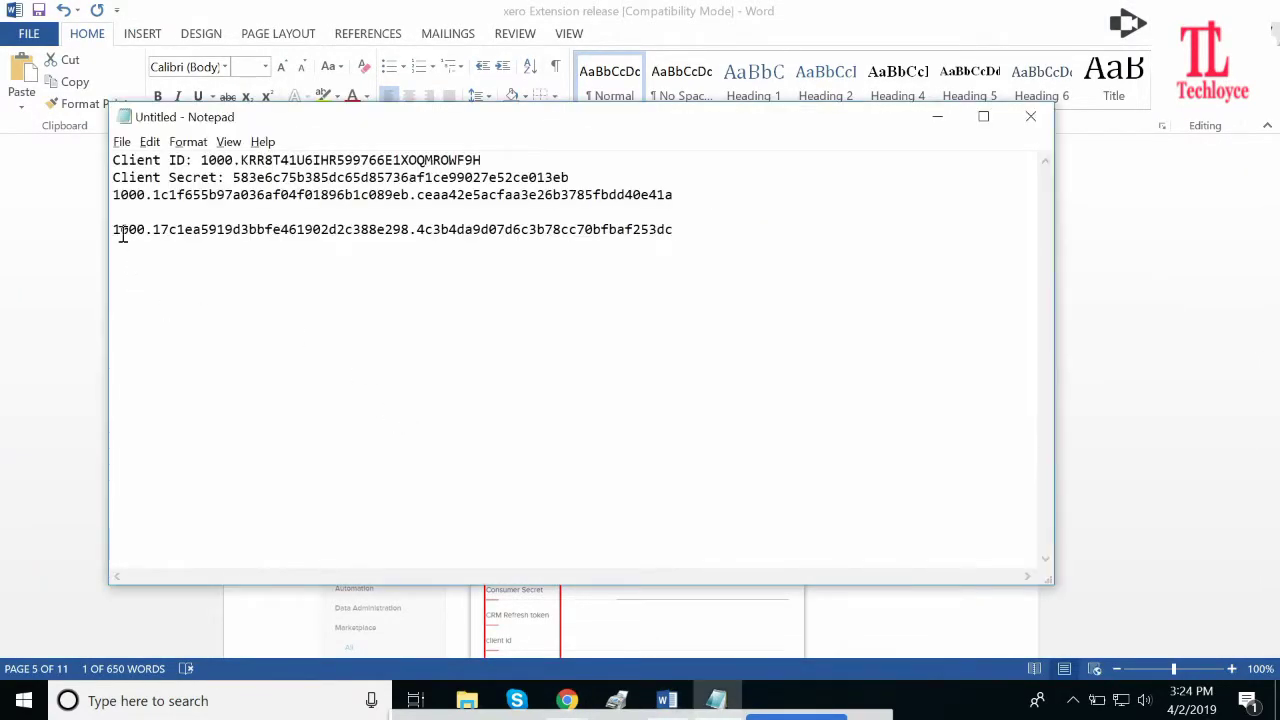
left_click_drag(116, 232, 670, 231)
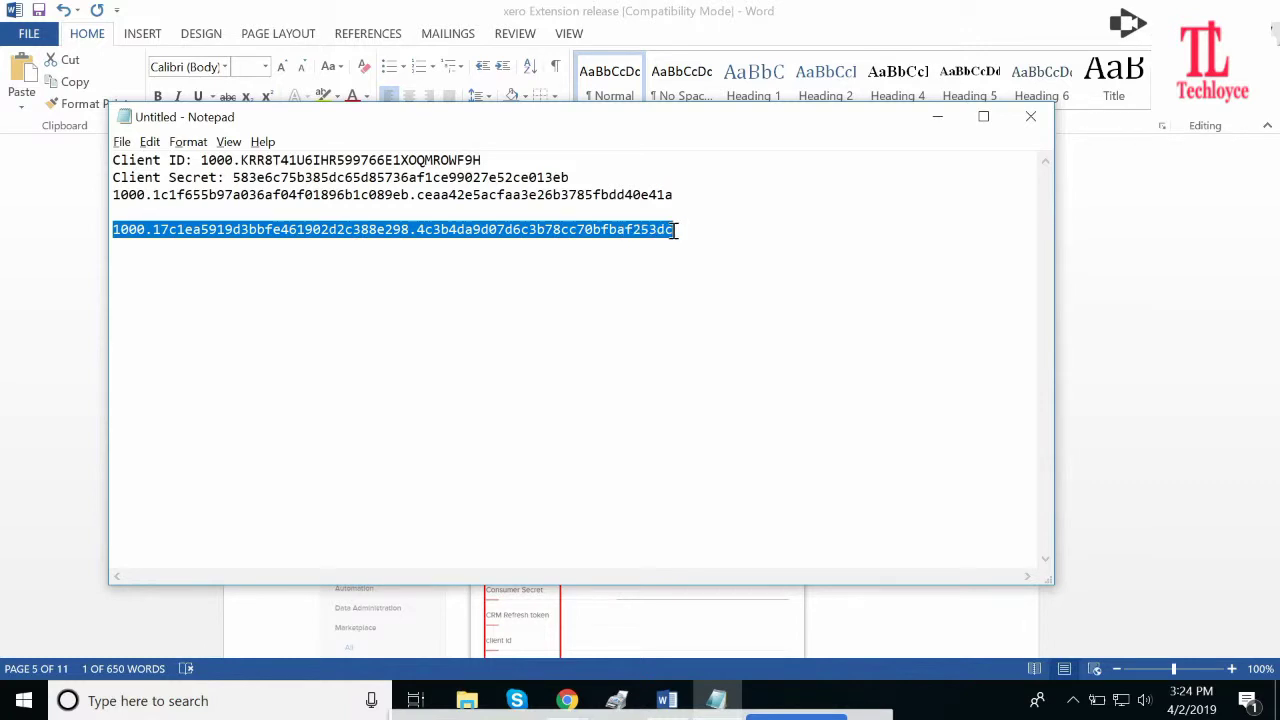
key("alt+Tab")
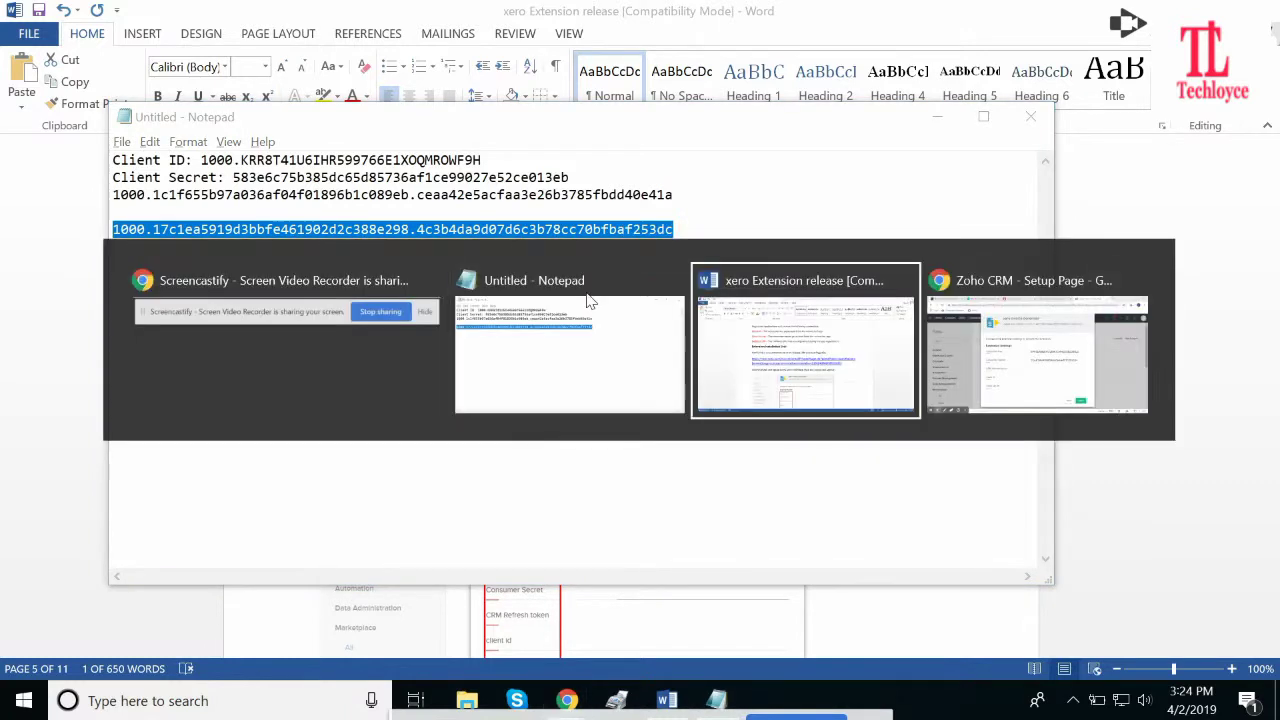
key("alt+Tab")
left_click(623, 421)
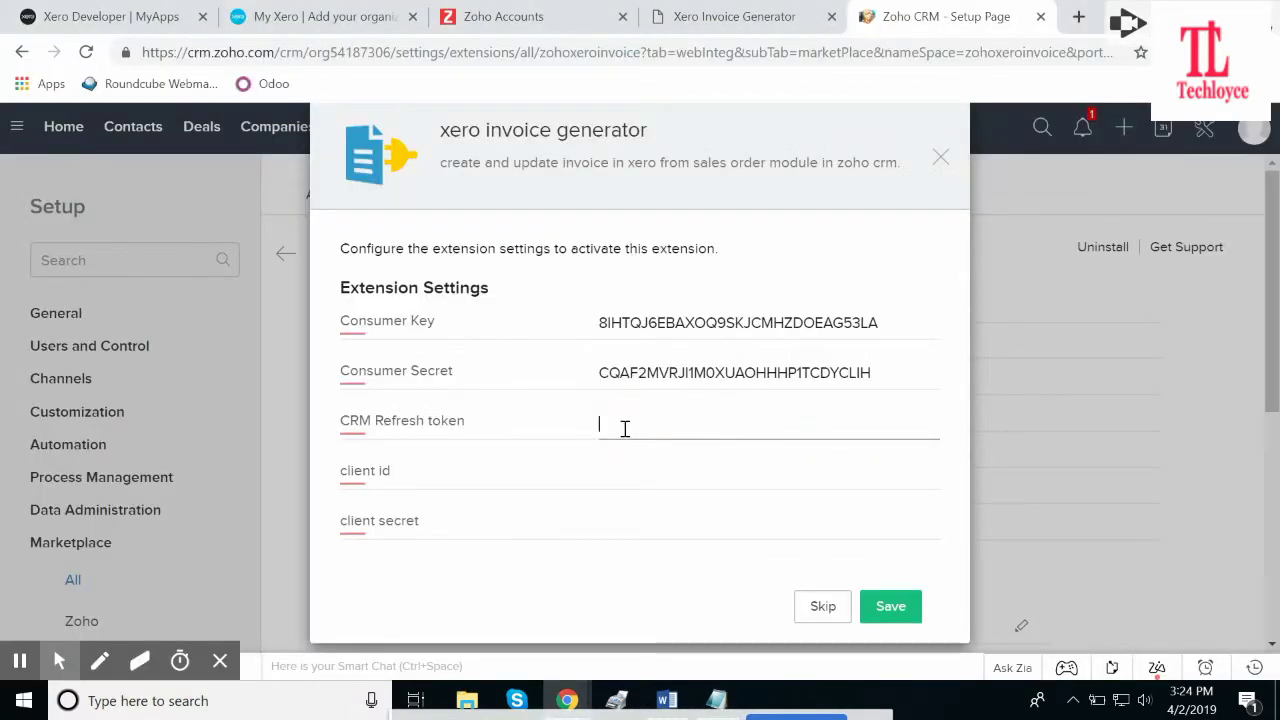
key("ctrl+v")
Copy the Client ID value from Notepad into the extension's client id setting.
key("alt+Tab")
key("alt+Tab")
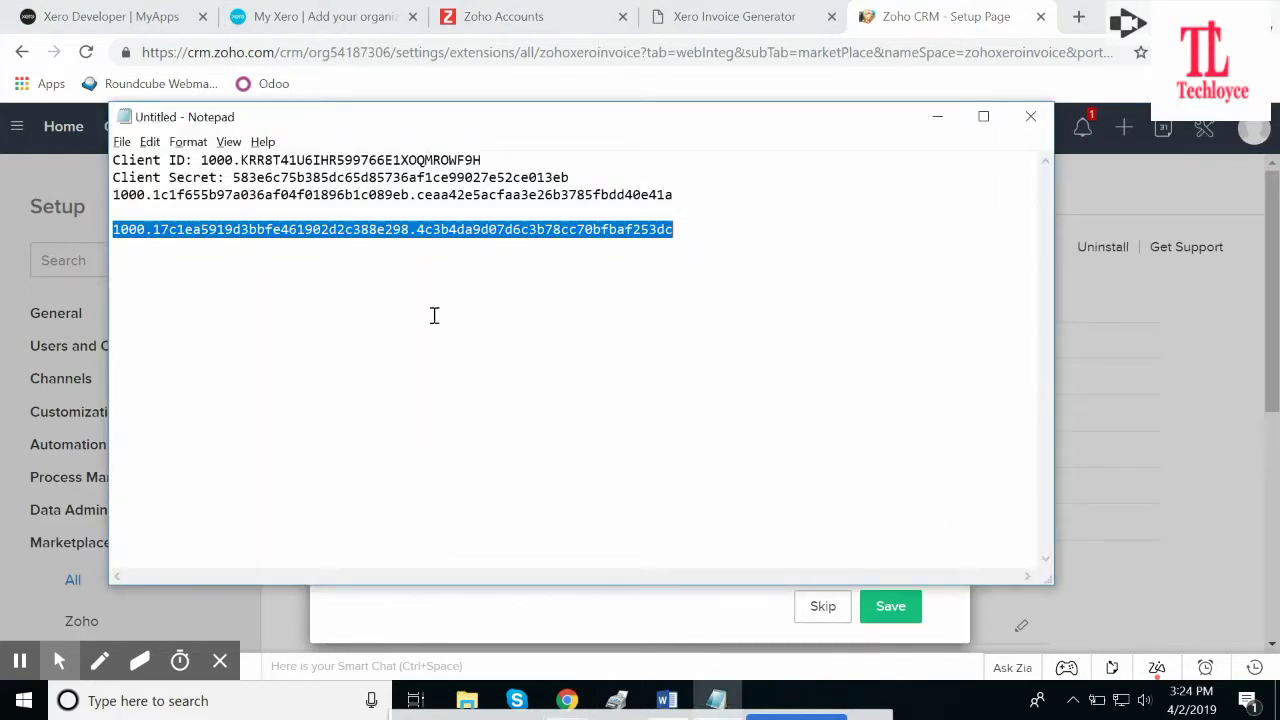
left_click_drag(202, 160, 490, 160)
key("ctrl+c")
key("alt+Tab")
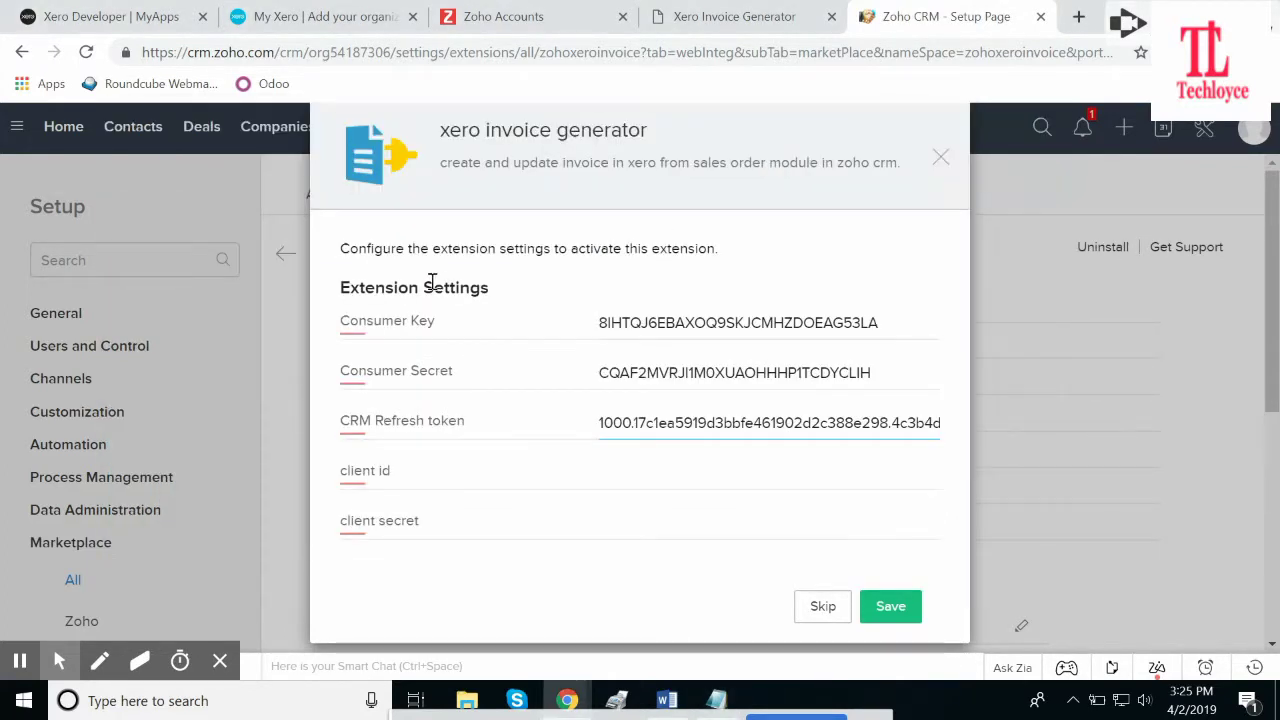
left_click(664, 475)
key("ctrl+v")
Copy the Client Secret value from Notepad into the extension's client secret setting and save the extension settings.
key("alt+Tab")
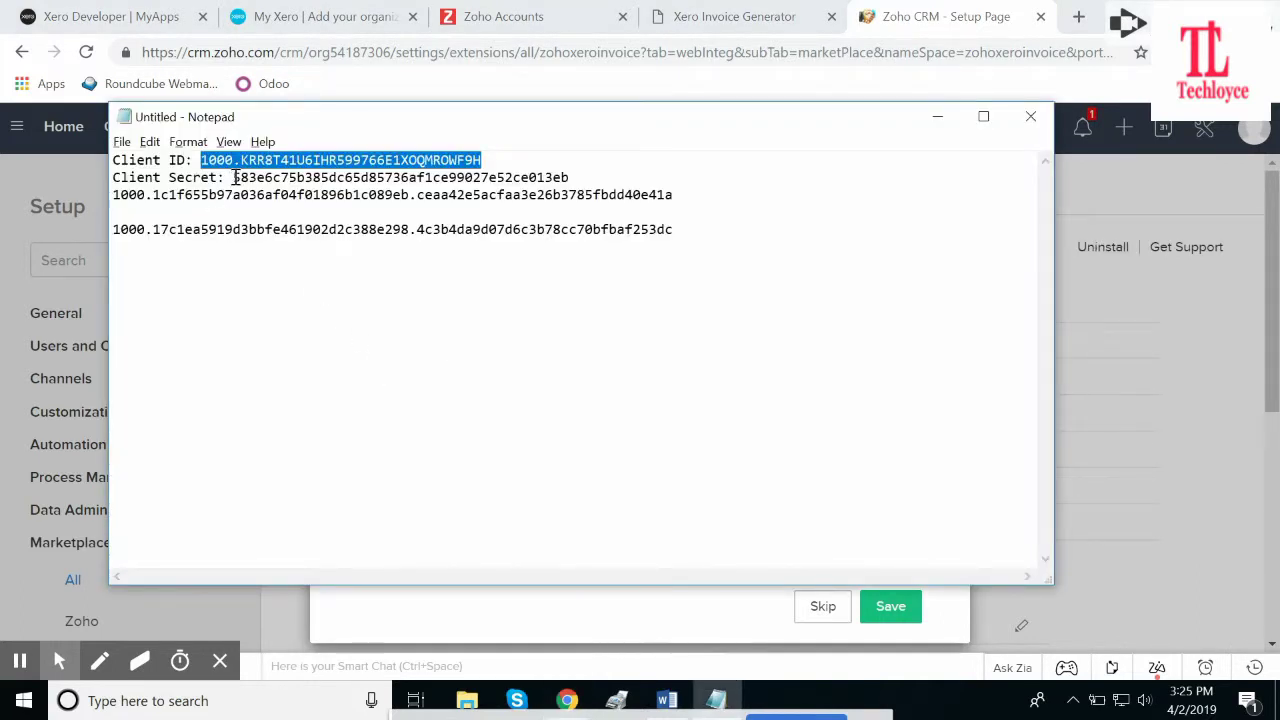
left_click_drag(233, 177, 569, 177)
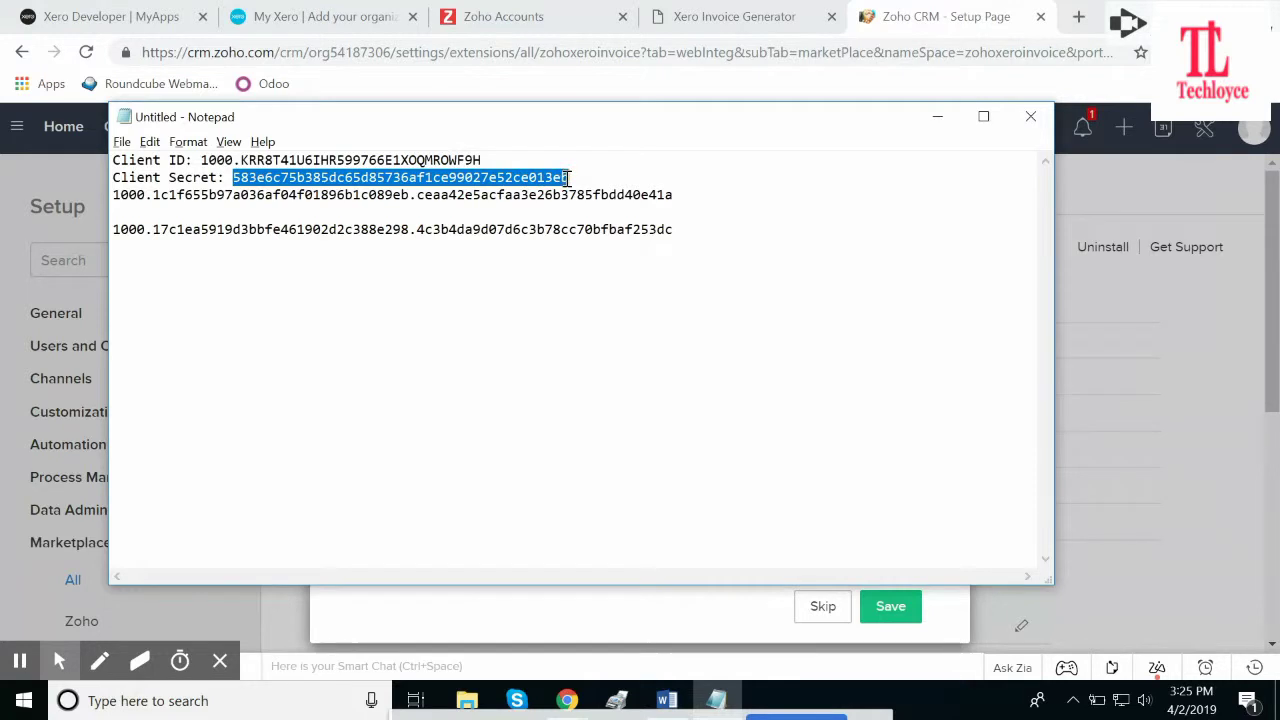
key("ctrl+c")
key("alt+Tab")
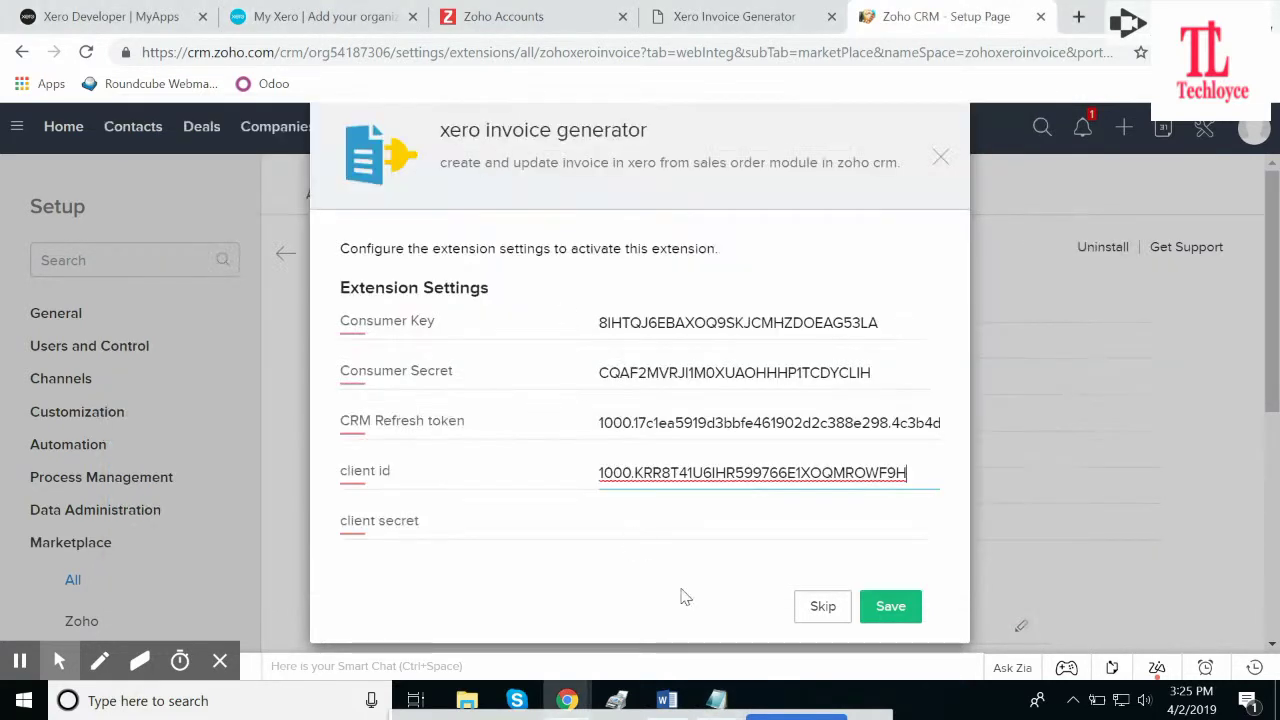
left_click(658, 520)
key("ctrl+v")
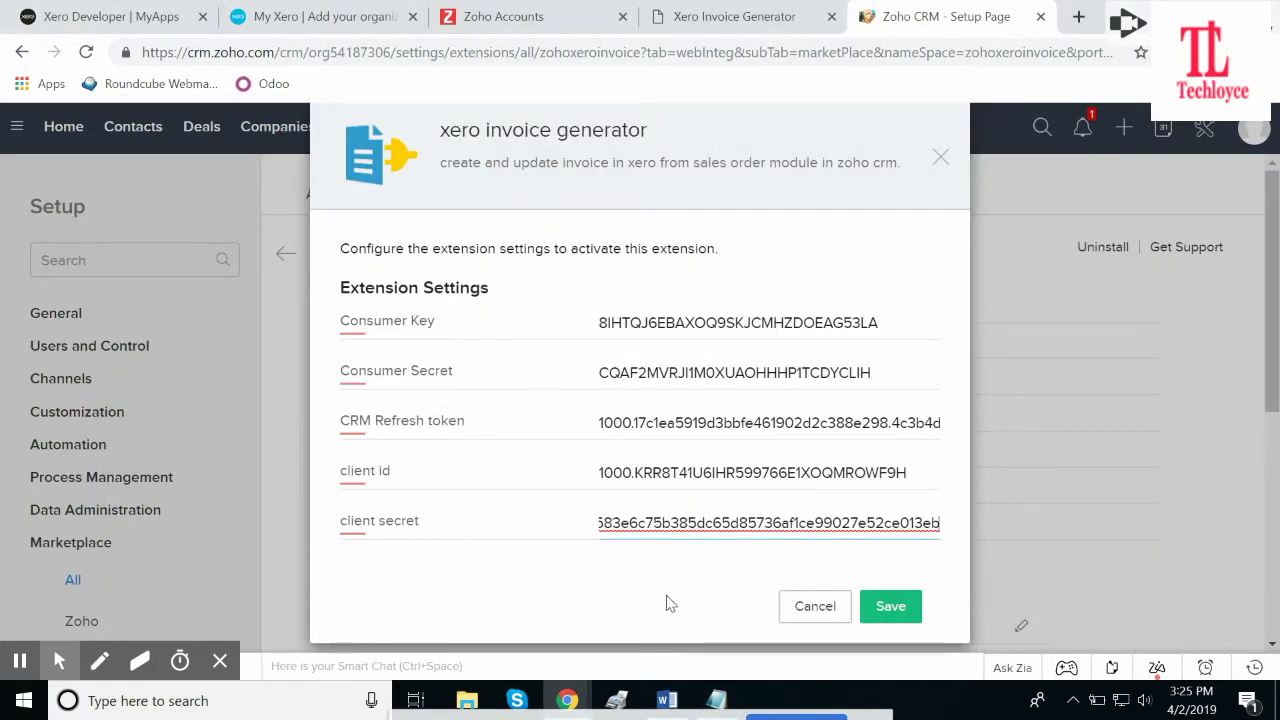
left_click(896, 622)
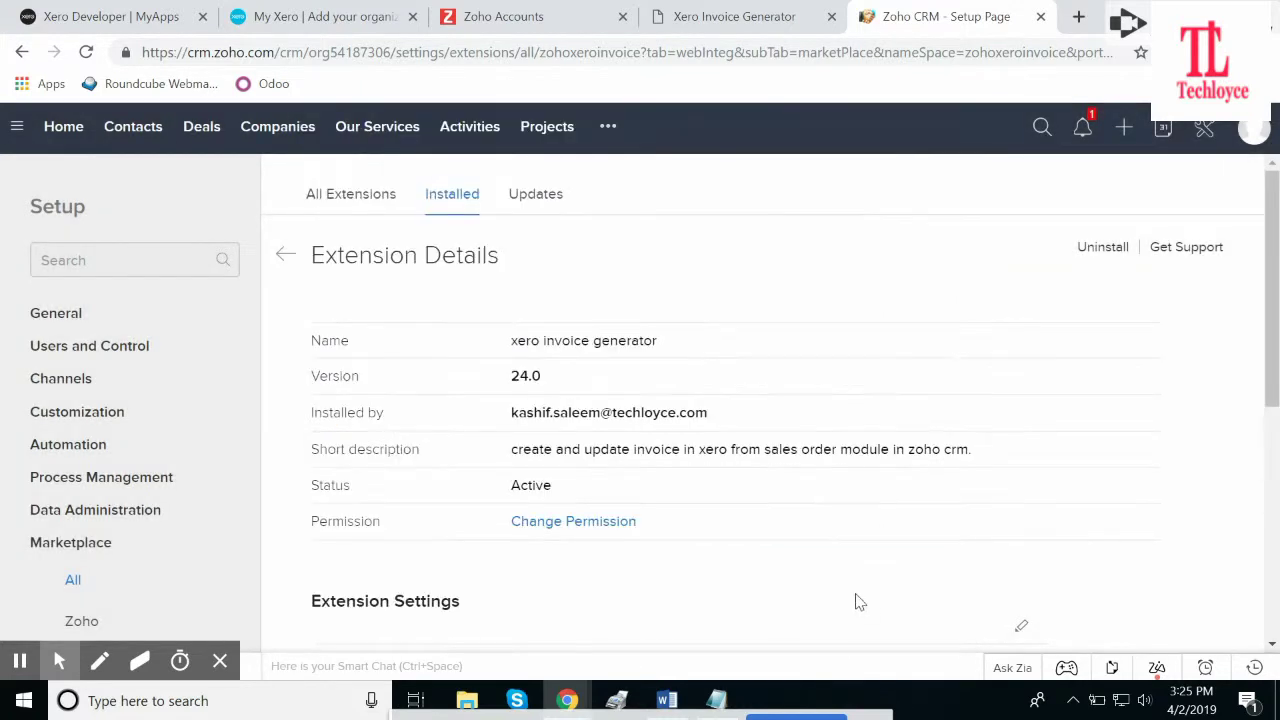
Review the saved extension settings and installed components, and start a new record in the Sales Orders module.
scroll(854, 600, "down", 5)
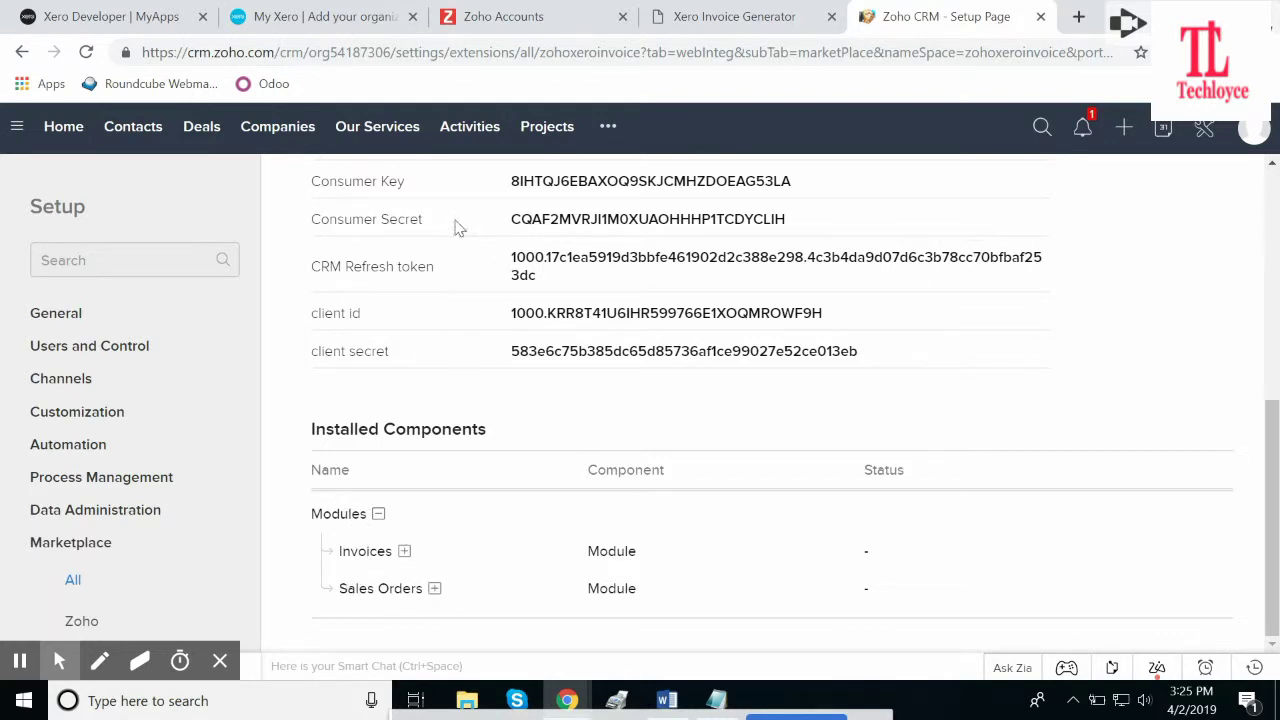
left_click(608, 126)
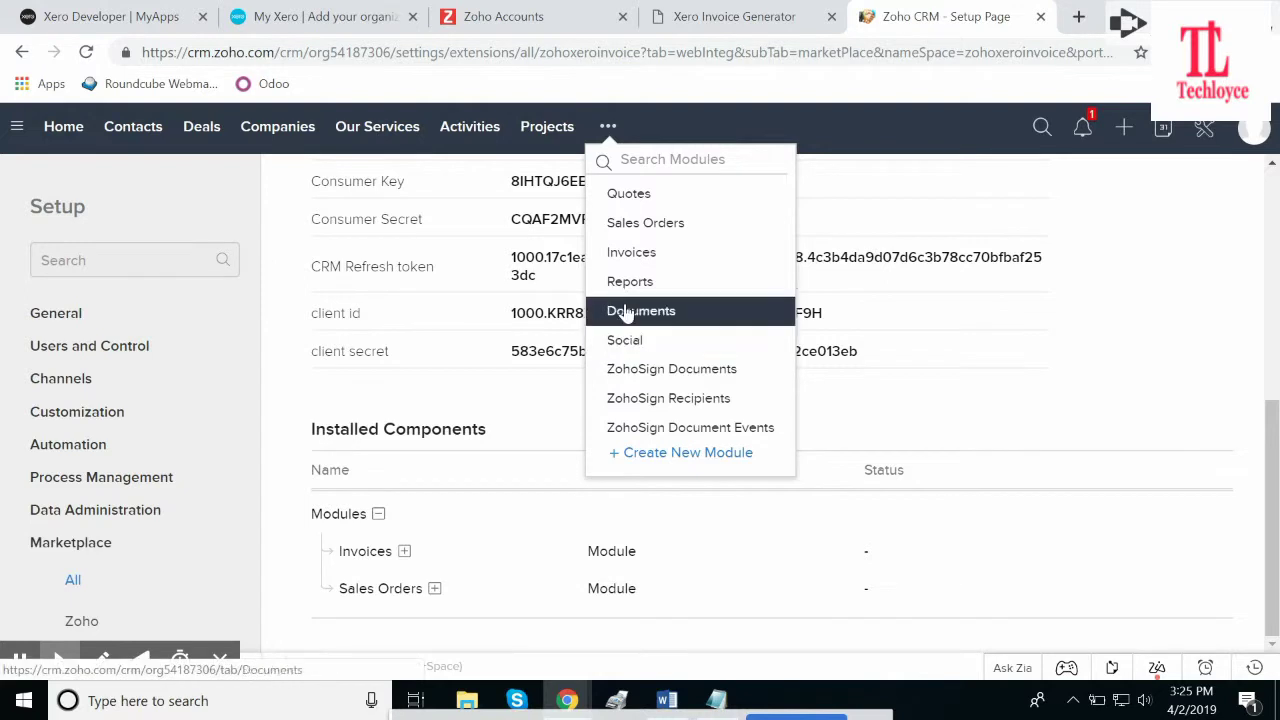
left_click(655, 224)
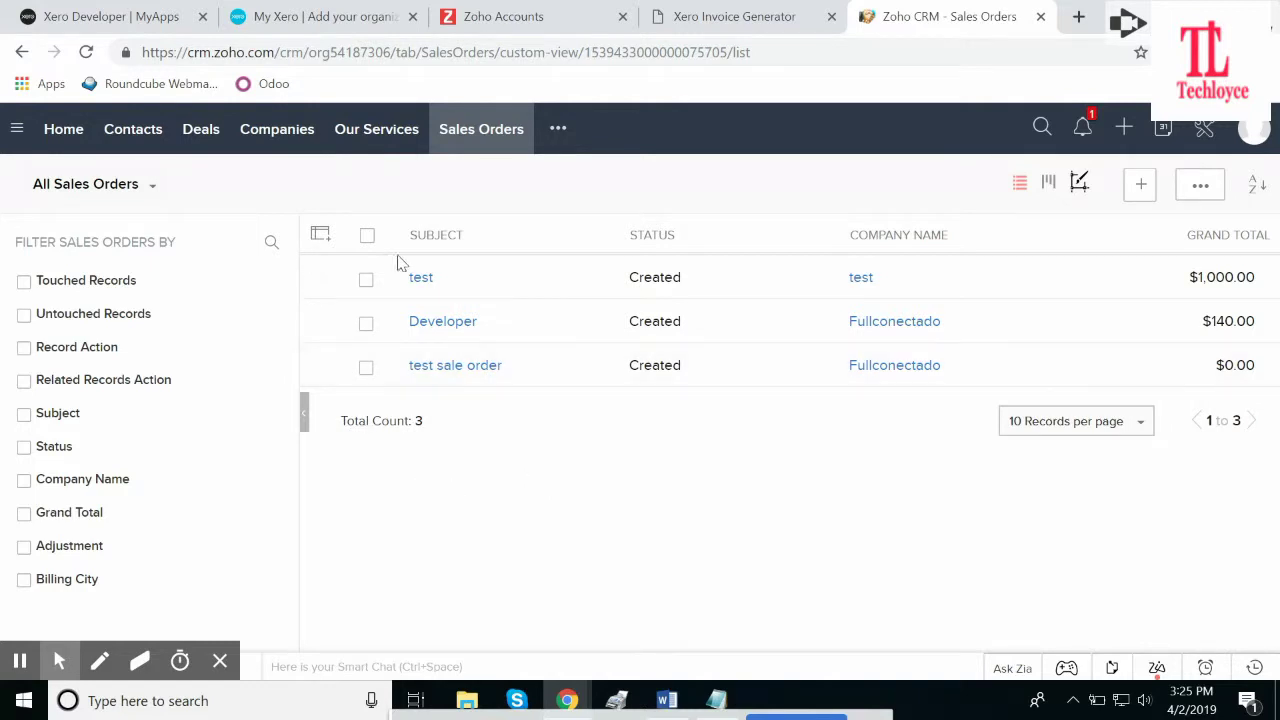
left_click(1139, 185)
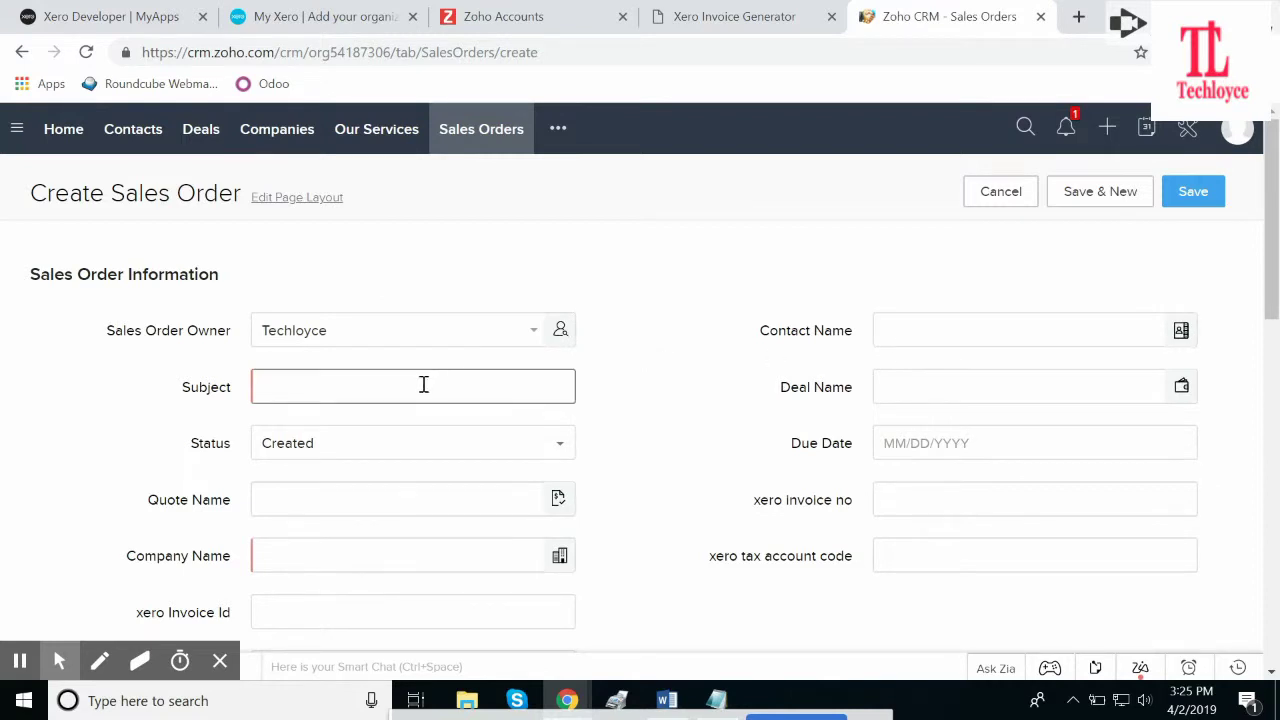
Fill in the sales order information with the subject Test, the company test and the due date 04/26/2019.
left_click(423, 384)
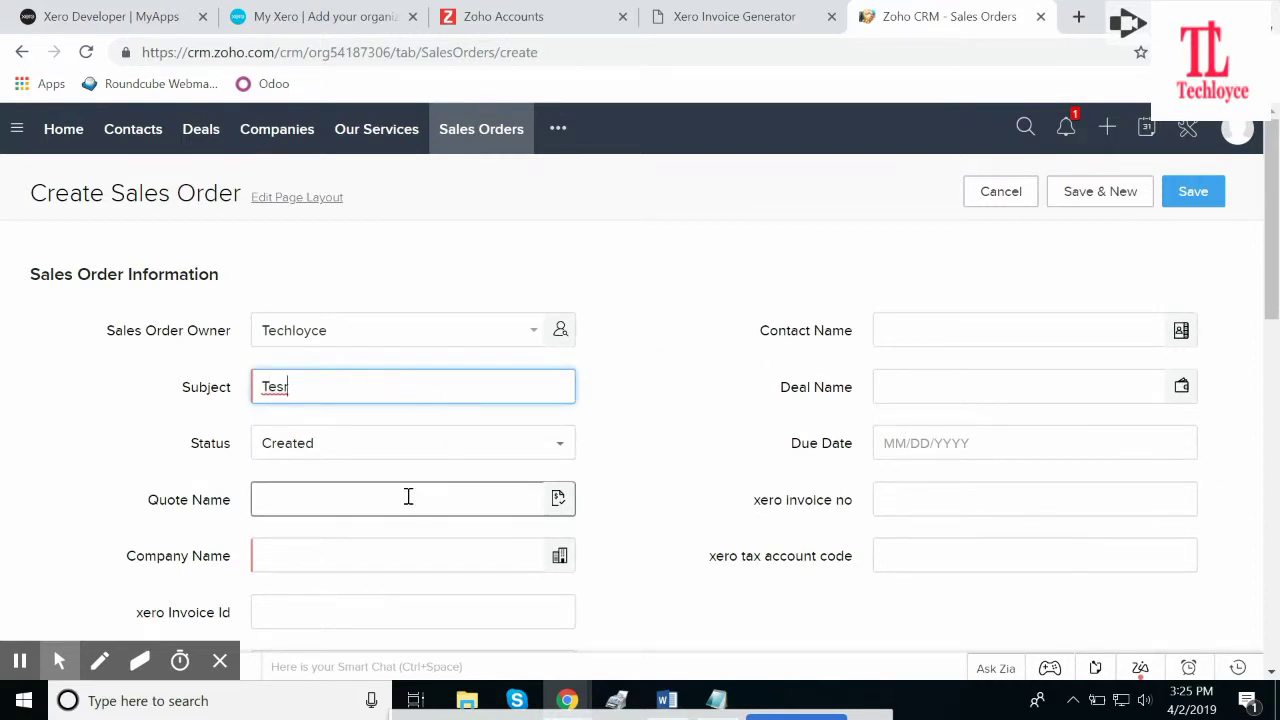
scroll(409, 497, "down", 1)
left_click(380, 460)
scroll(380, 461, "down", 3)
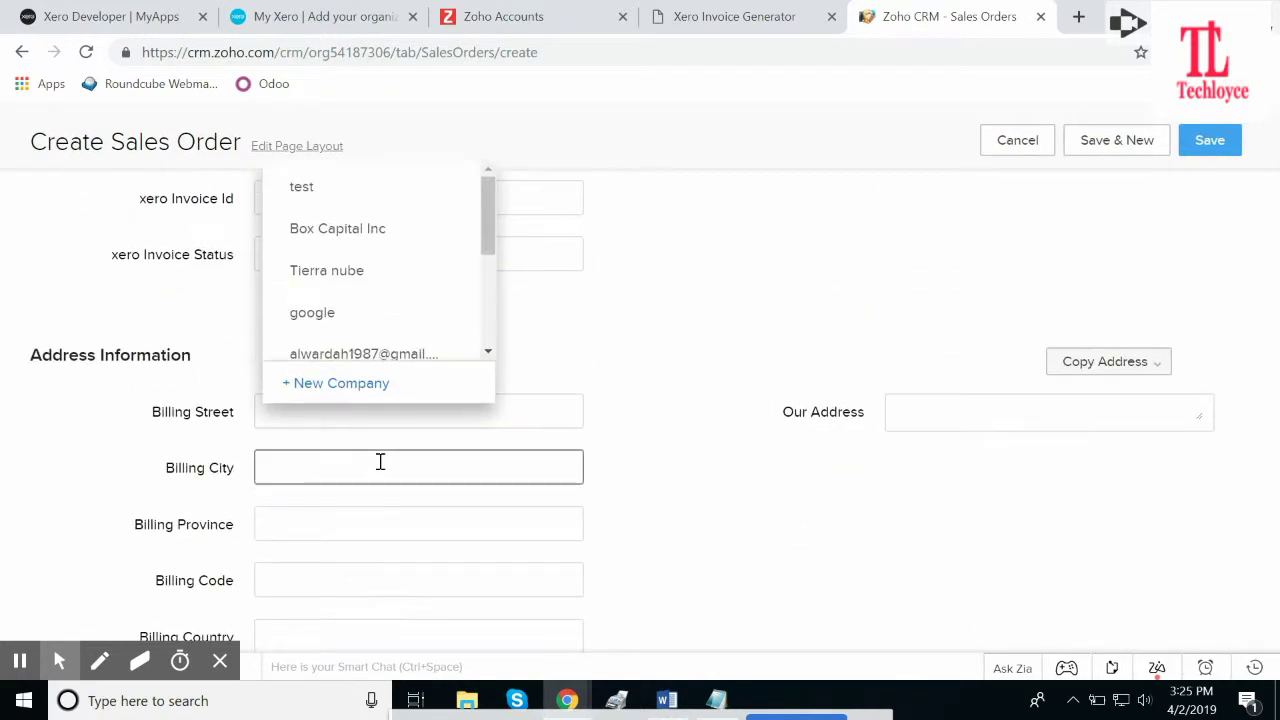
scroll(337, 277, "down", 1)
scroll(380, 189, "up", 1)
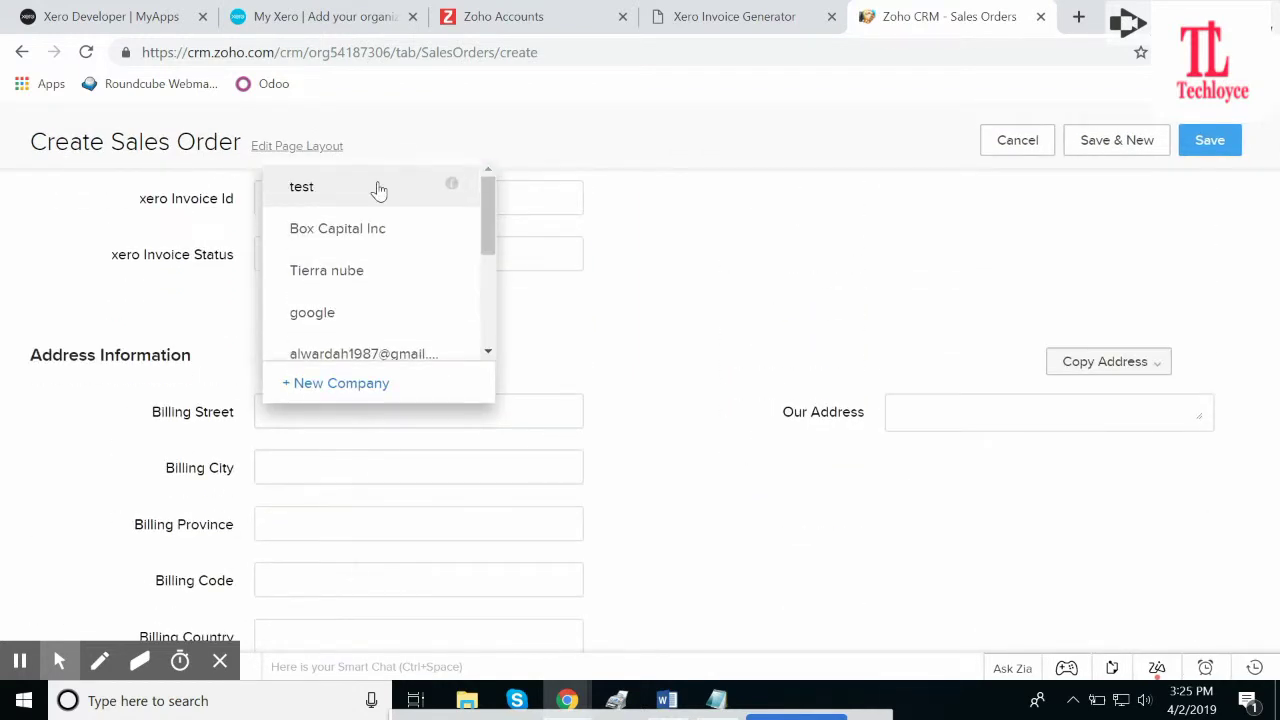
left_click(380, 190)
scroll(405, 255, "up", 2)
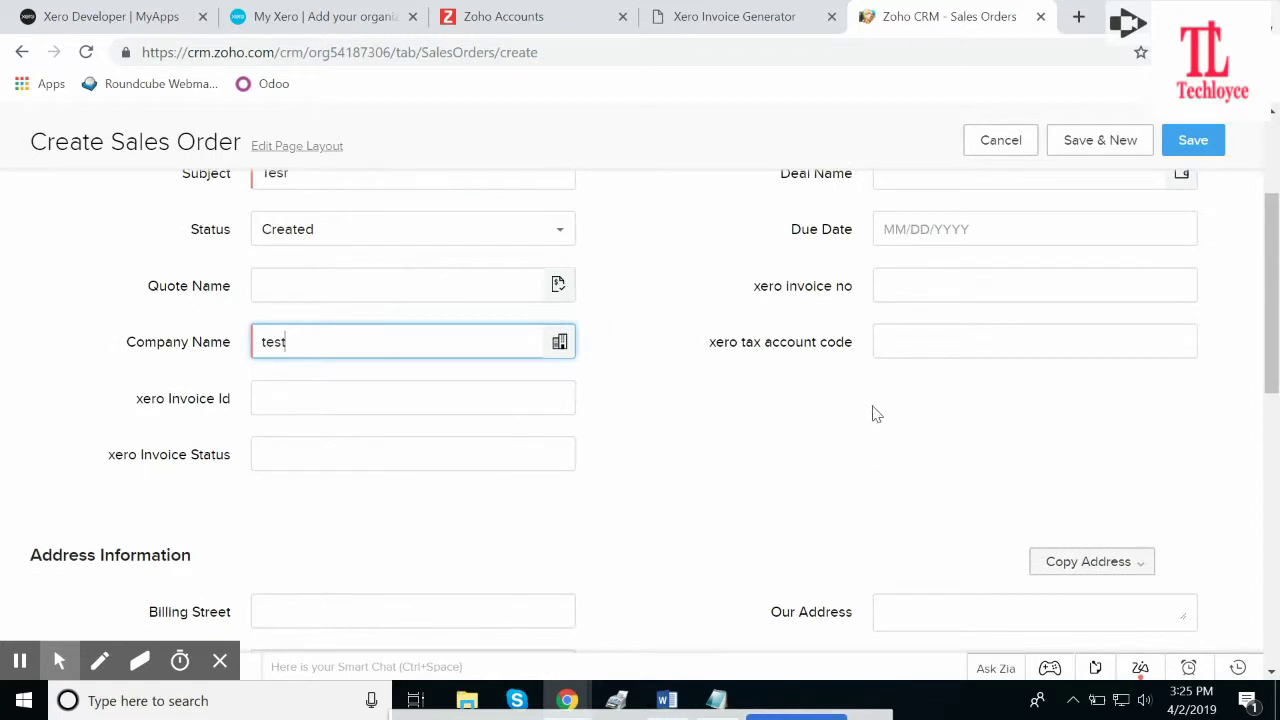
left_click(926, 221)
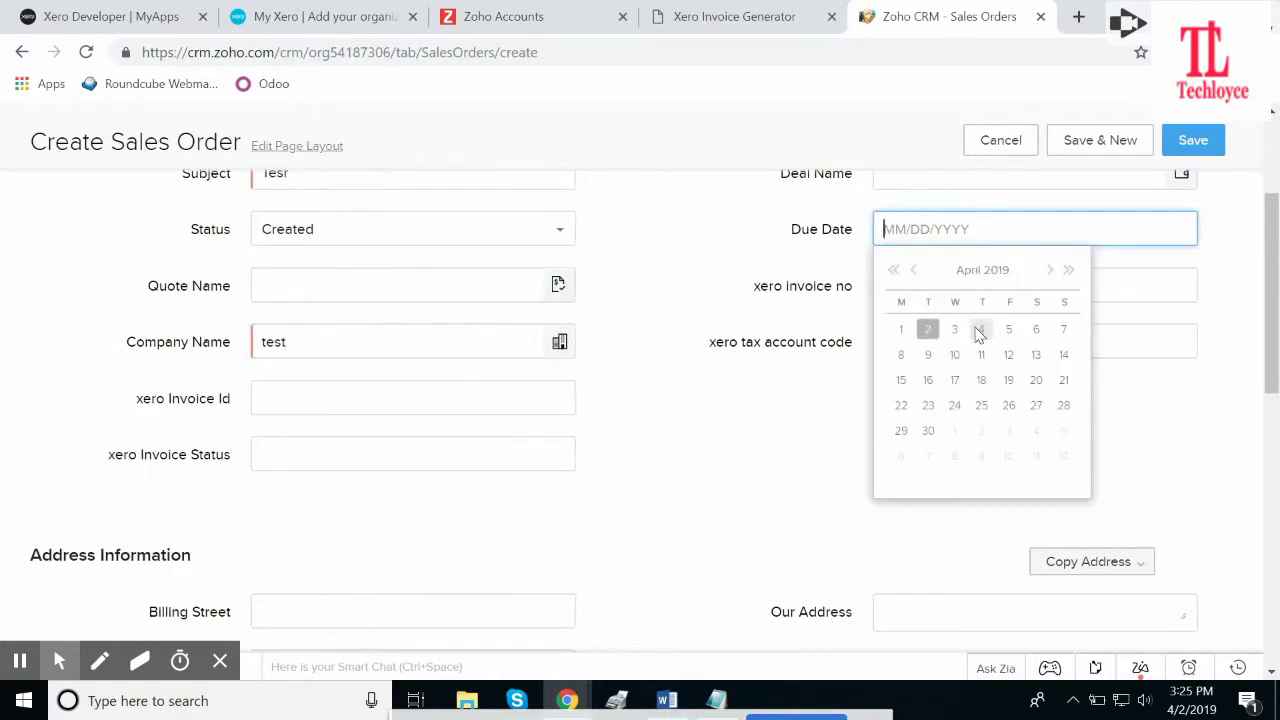
left_click(1009, 405)
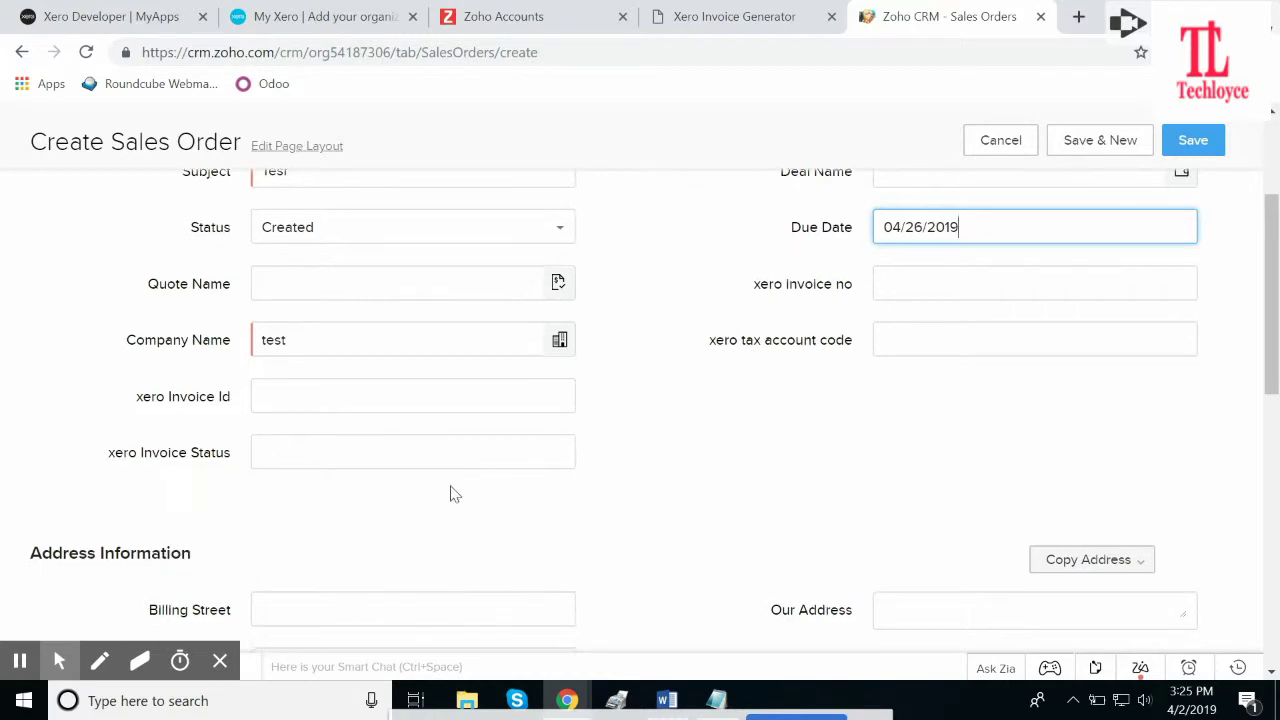
Add the product test (1122) with a quantity of 100 as a line item and save the sales order.
scroll(440, 495, "down", 5)
left_click(603, 523)
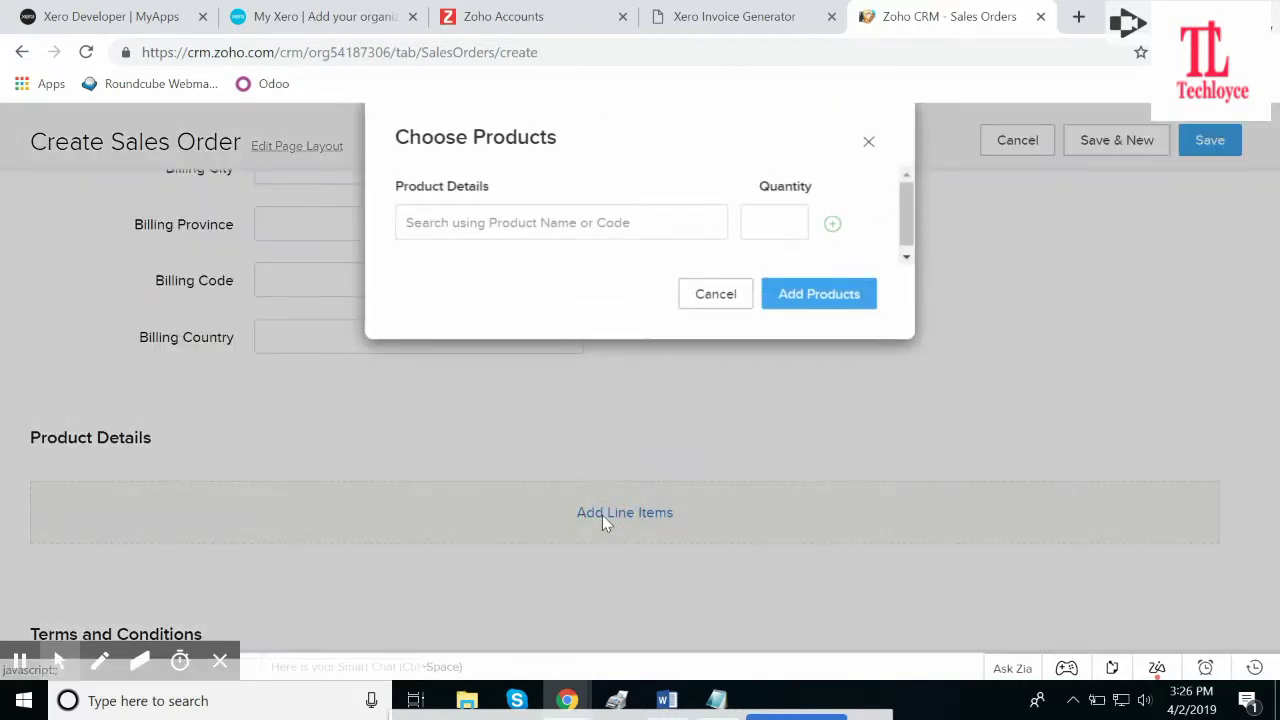
left_click(570, 228)
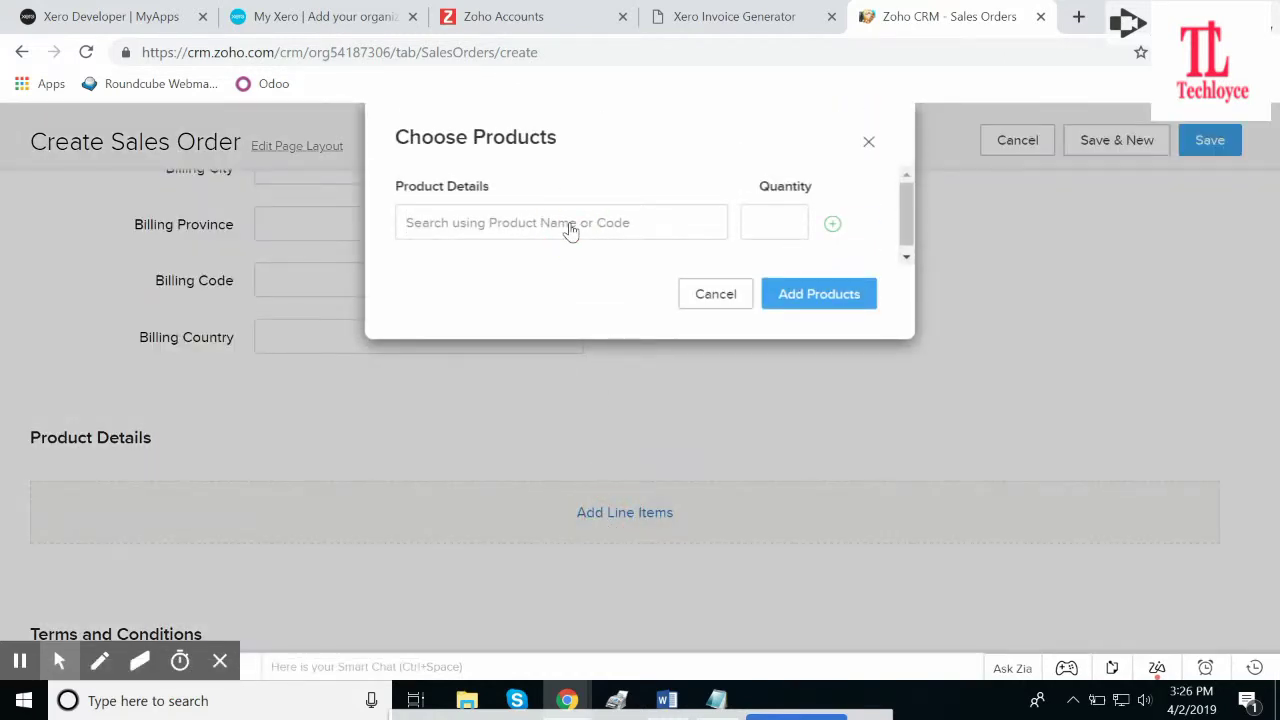
type("11")
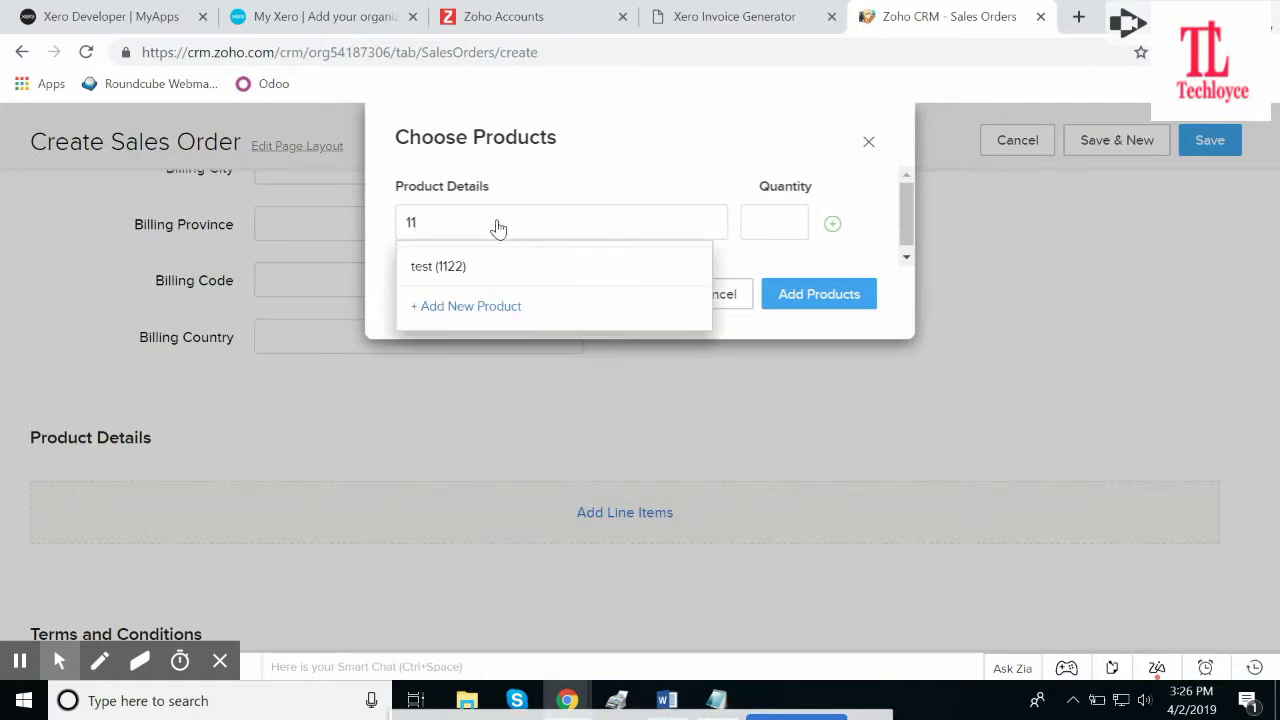
left_click(466, 268)
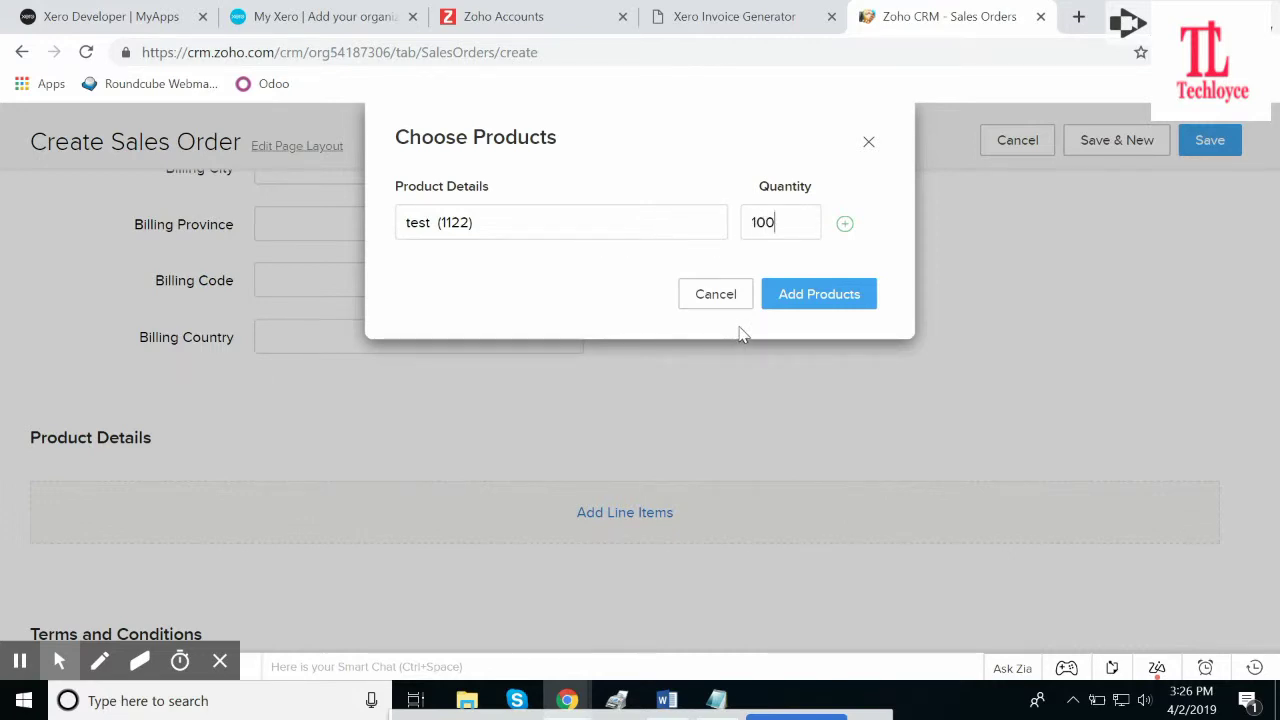
left_click(826, 308)
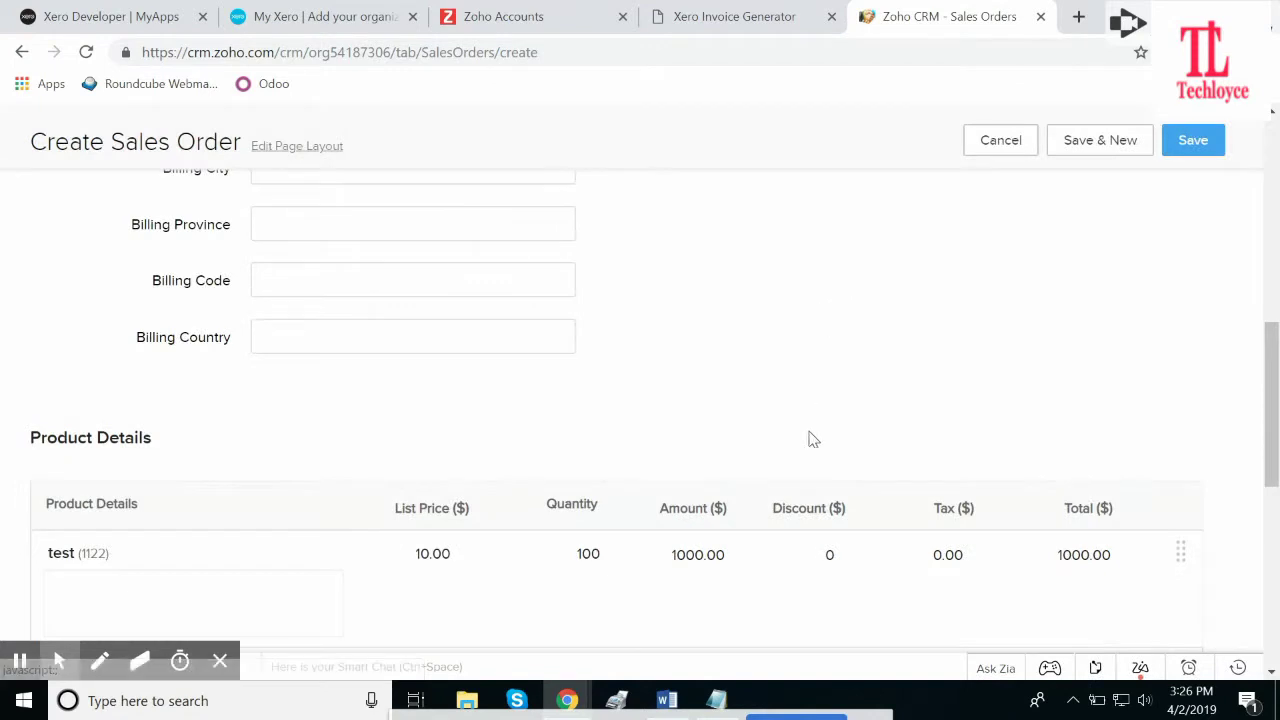
scroll(757, 477, "down", 2)
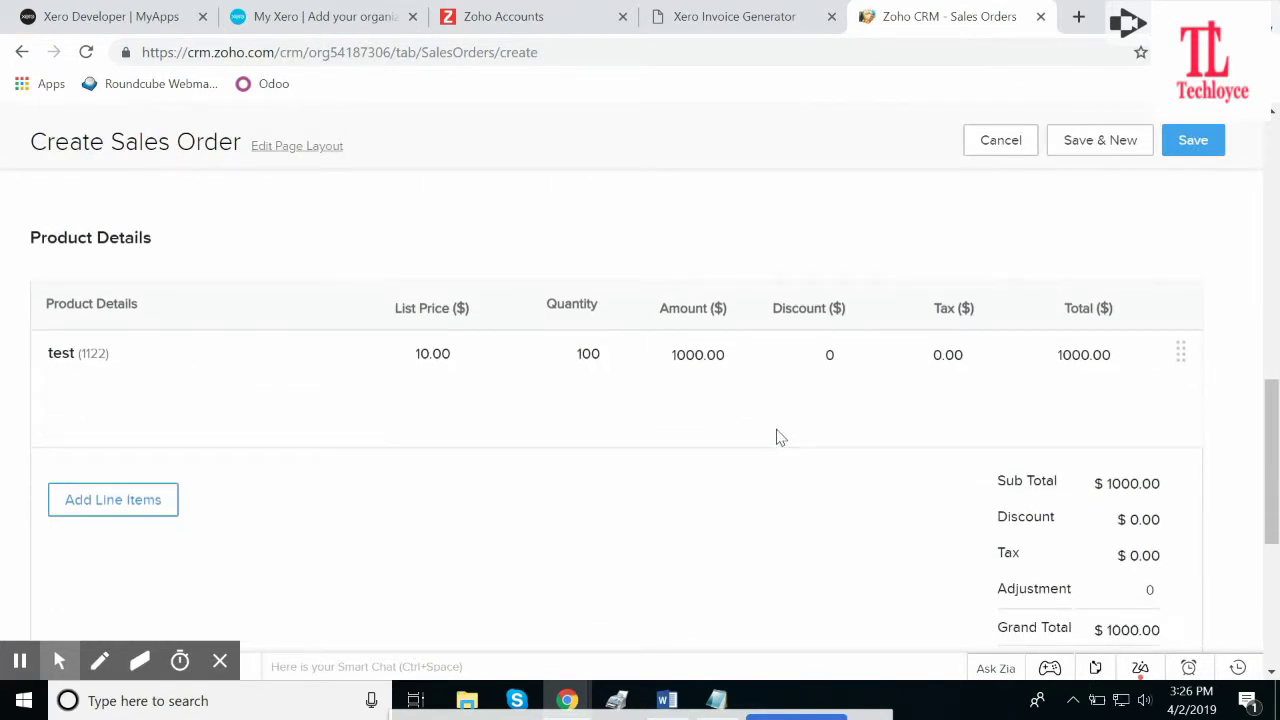
left_click(1194, 138)
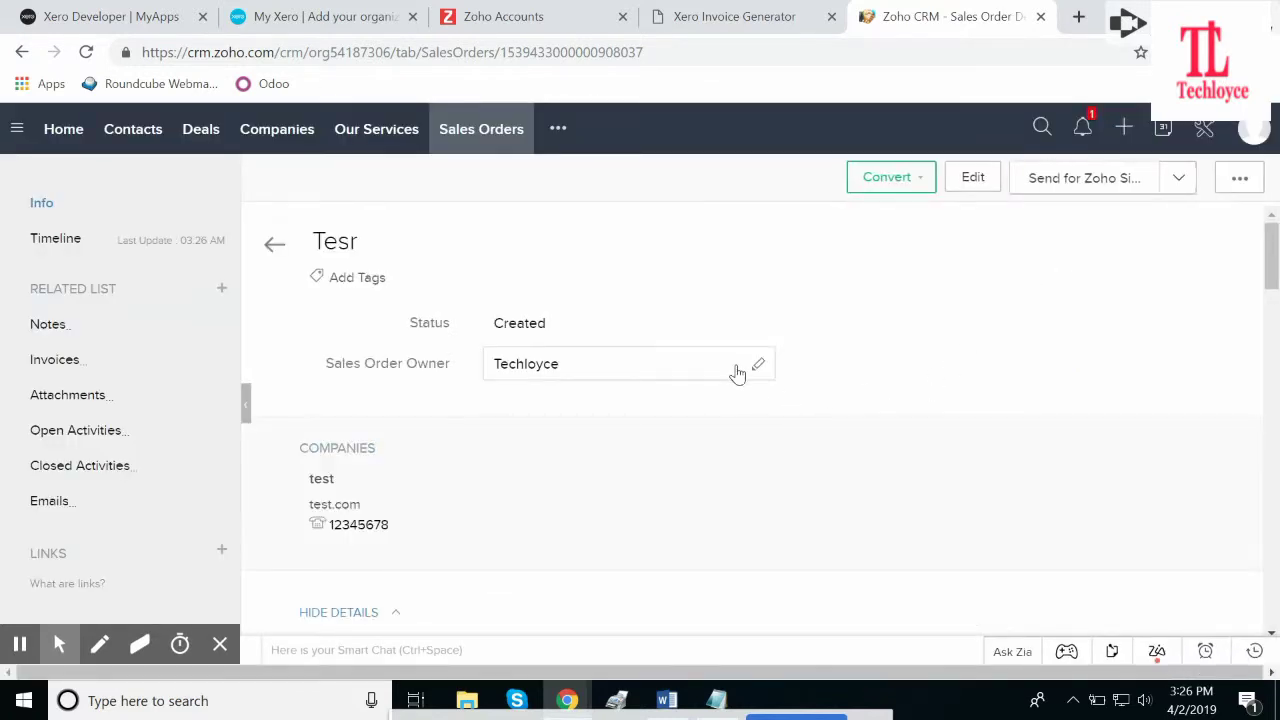
Create a Xero invoice from the saved sales order, allowing 30 minutes of access to the Techloyce organisation.
scroll(737, 370, "down", 2)
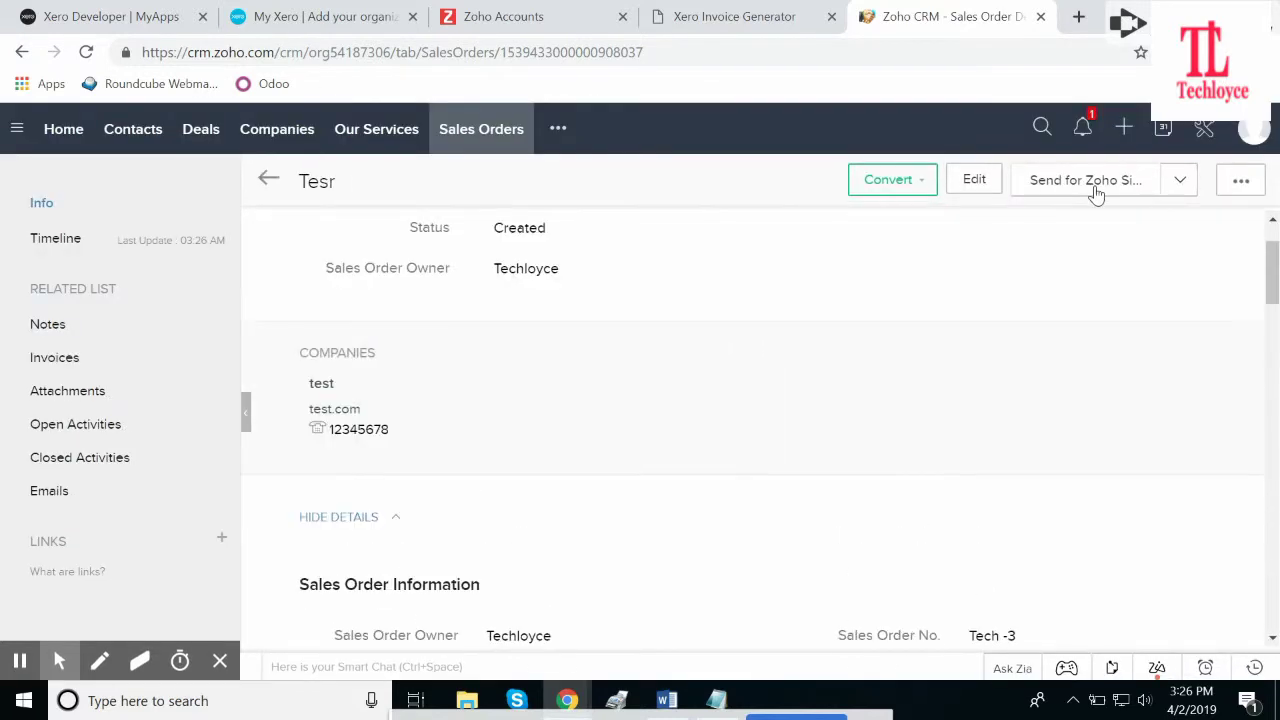
left_click(1174, 189)
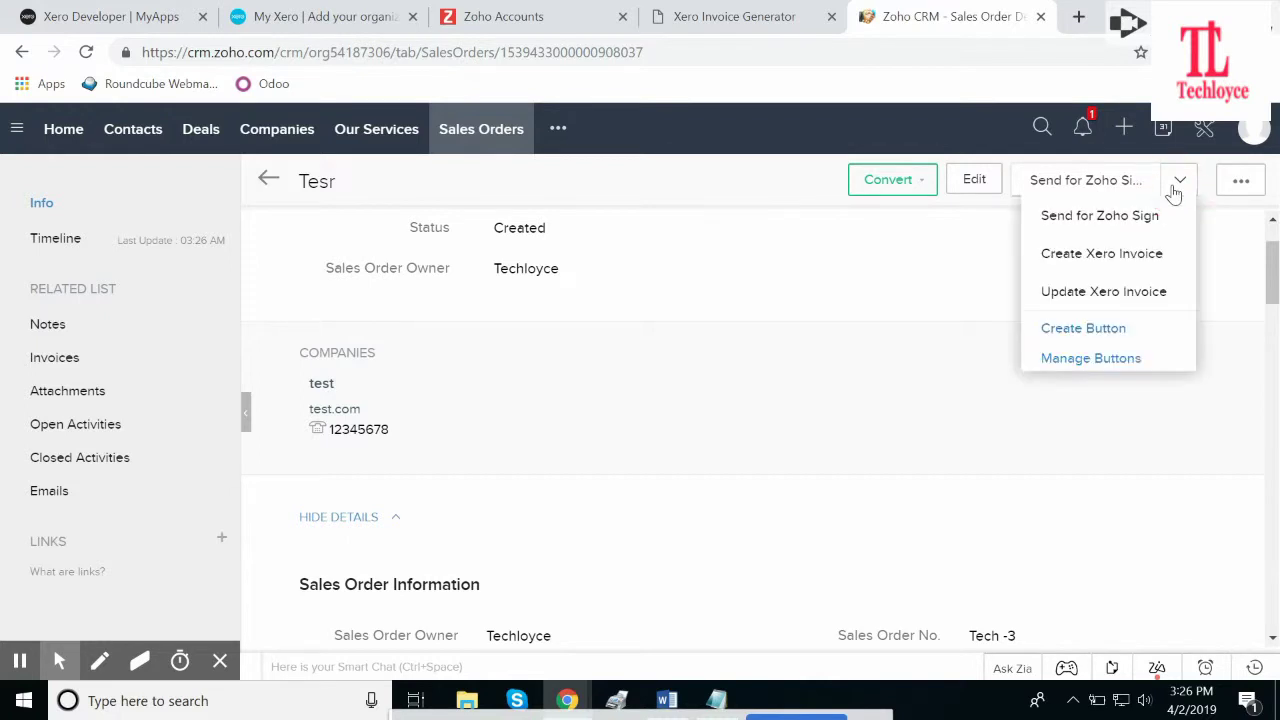
left_click(1138, 265)
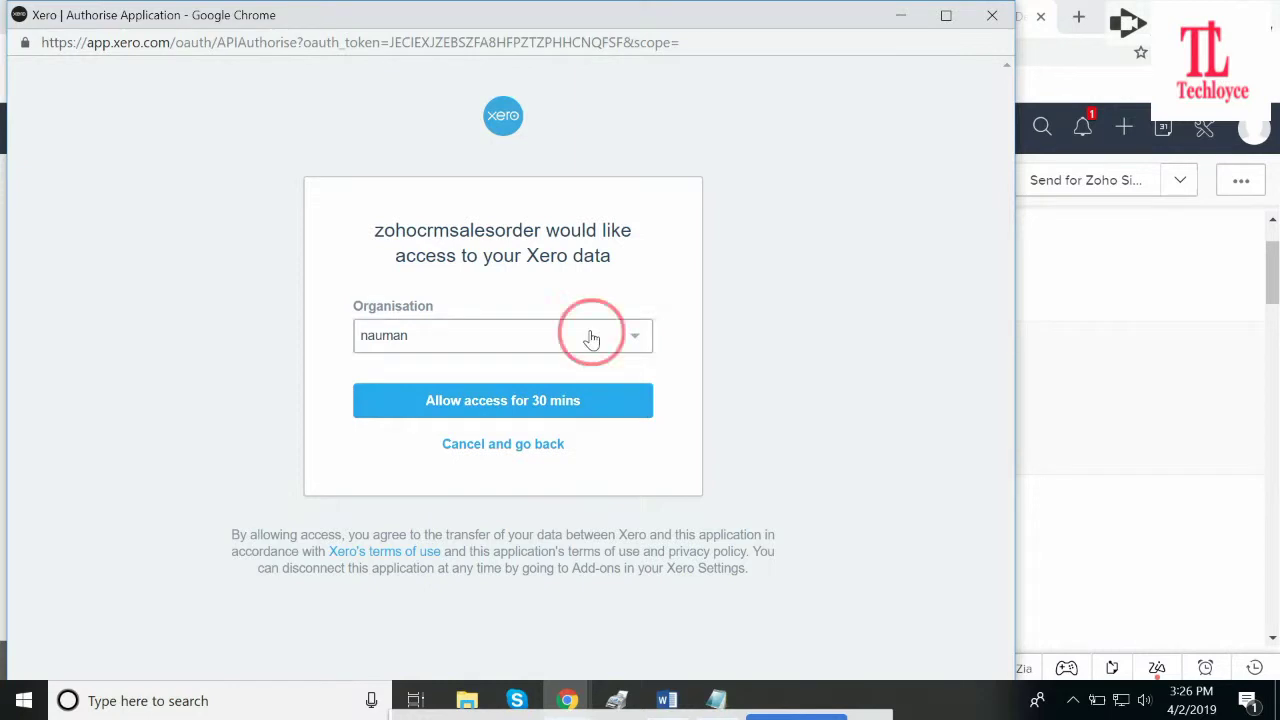
left_click(503, 374)
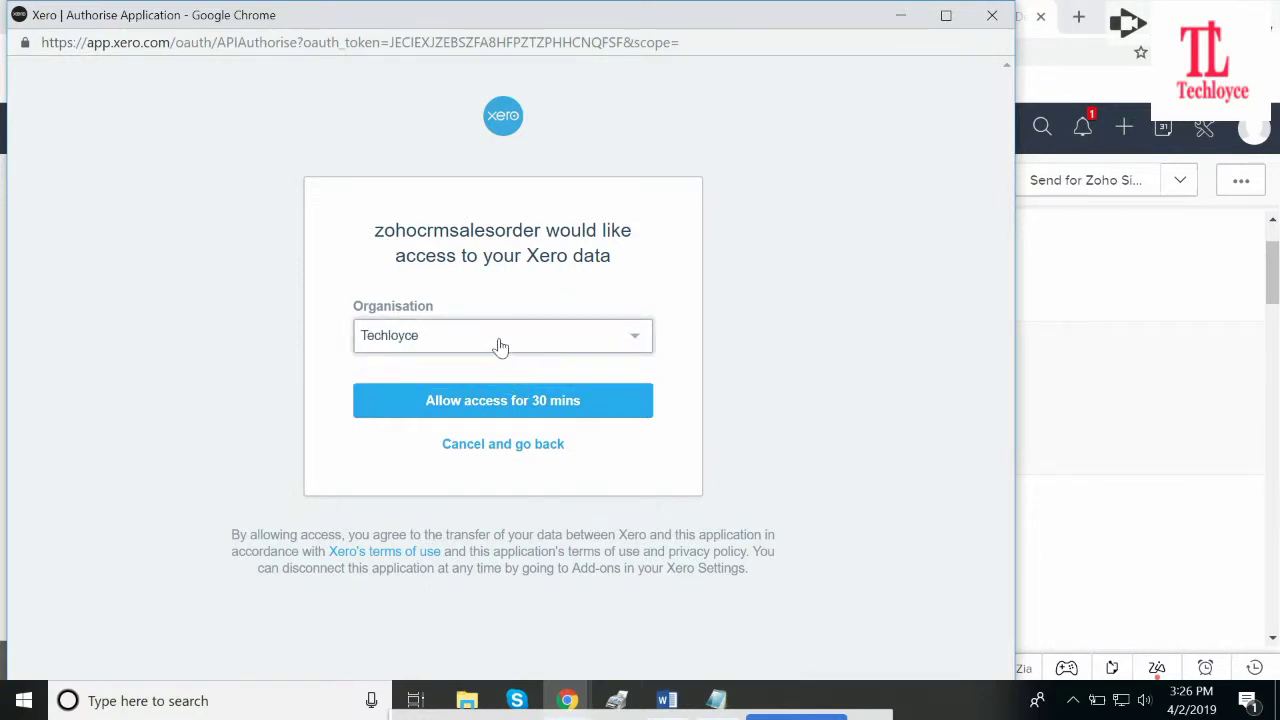
left_click(552, 415)
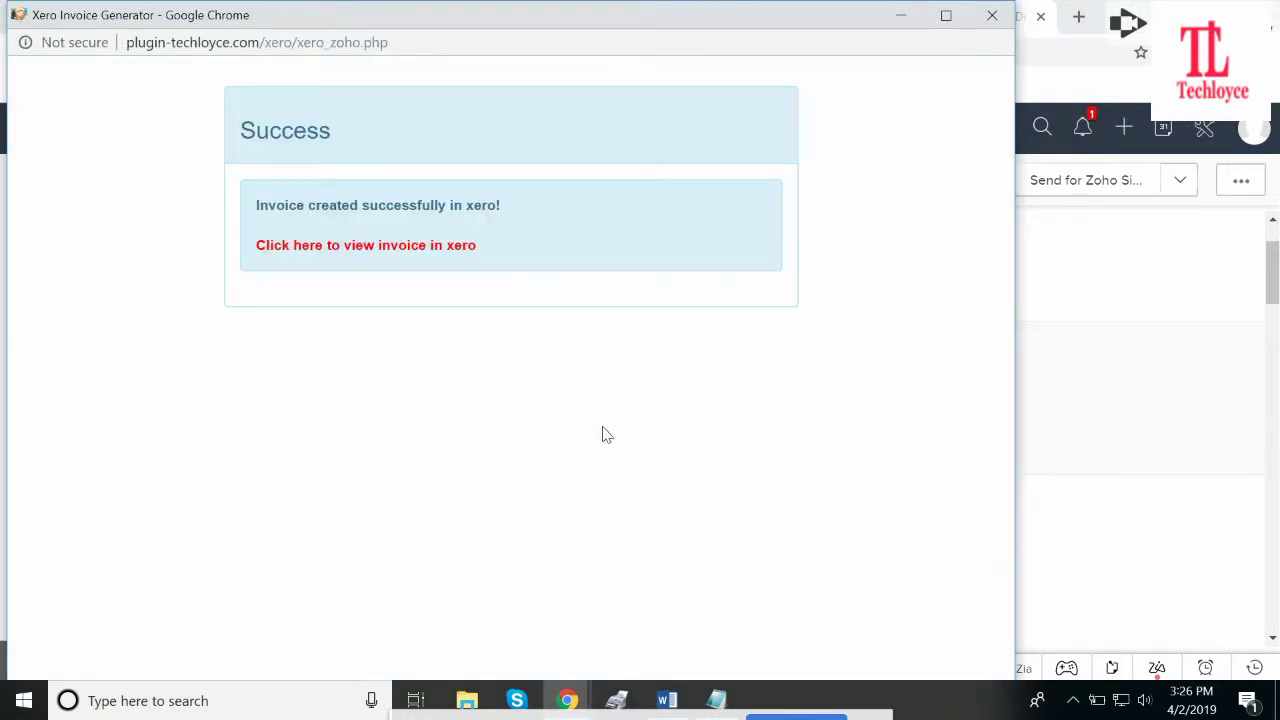
View the newly created invoice in Xero and save it.
left_click(437, 259)
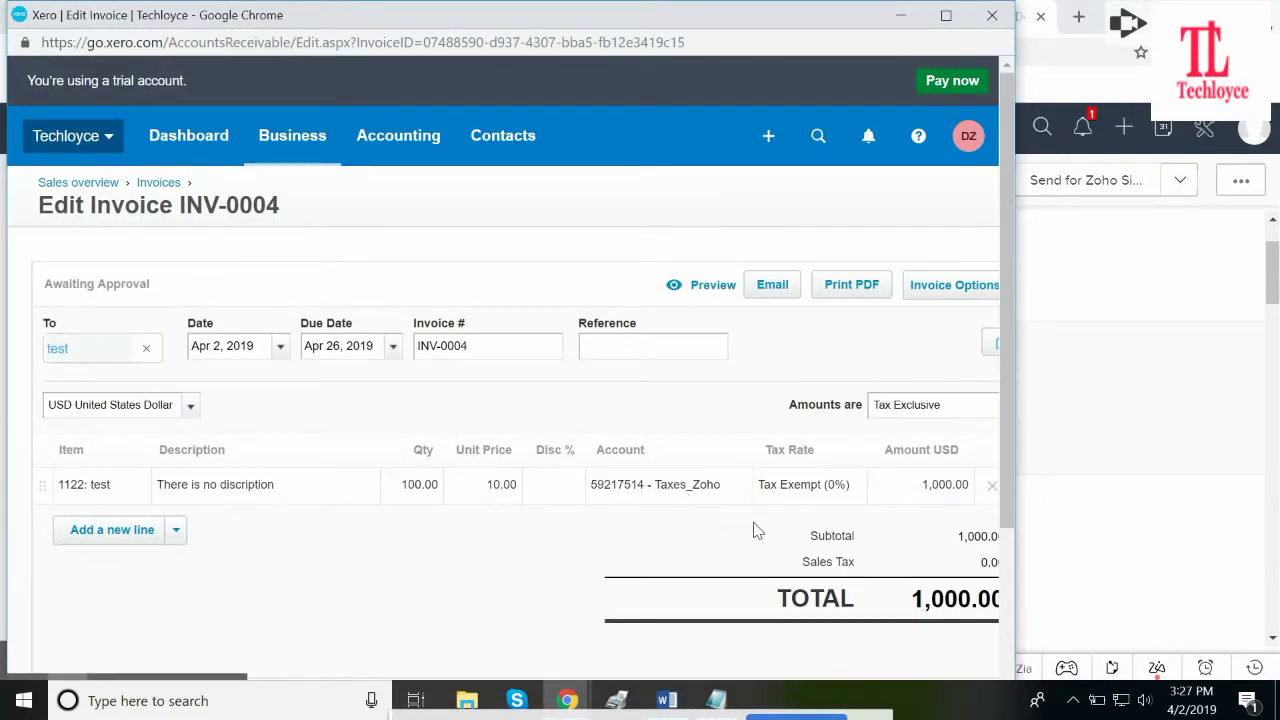
scroll(745, 530, "down", 2)
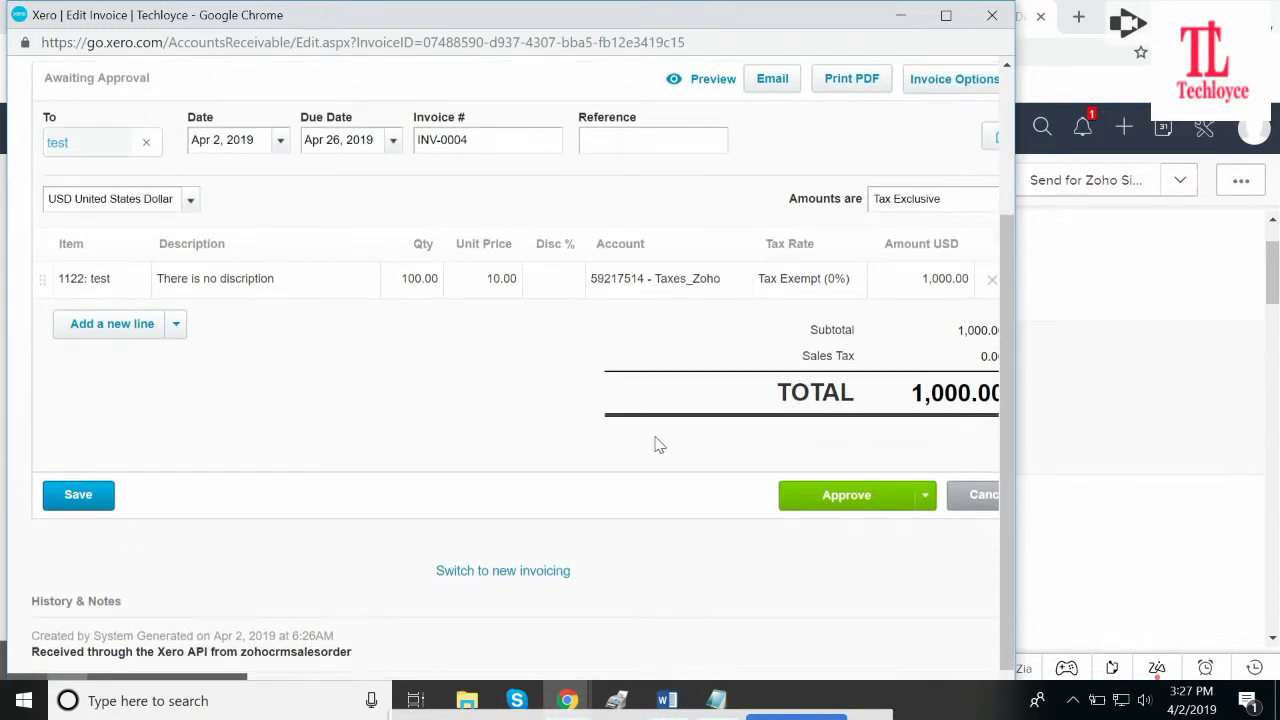
scroll(657, 450, "down", 1)
left_click(72, 466)
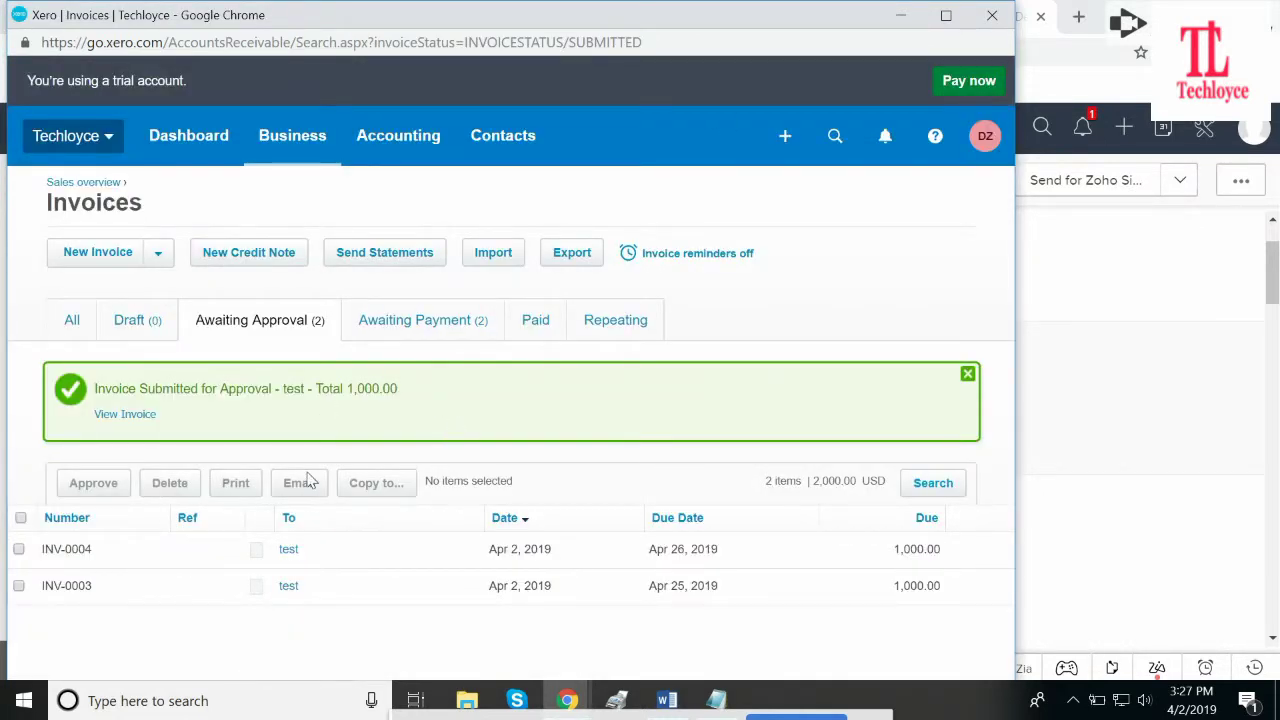
Return to the sales order in Zoho CRM, reload the record and check its Xero invoice fields.
left_click(900, 16)
scroll(763, 437, "down", 4)
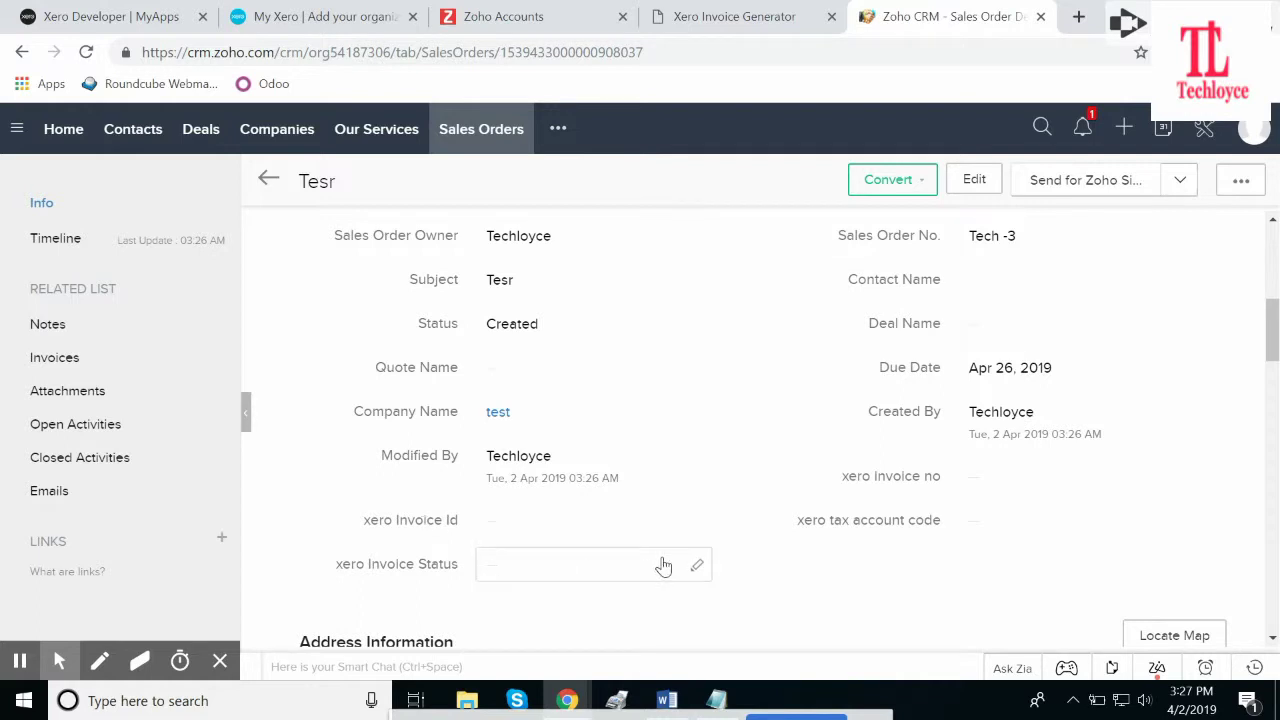
key("F5")
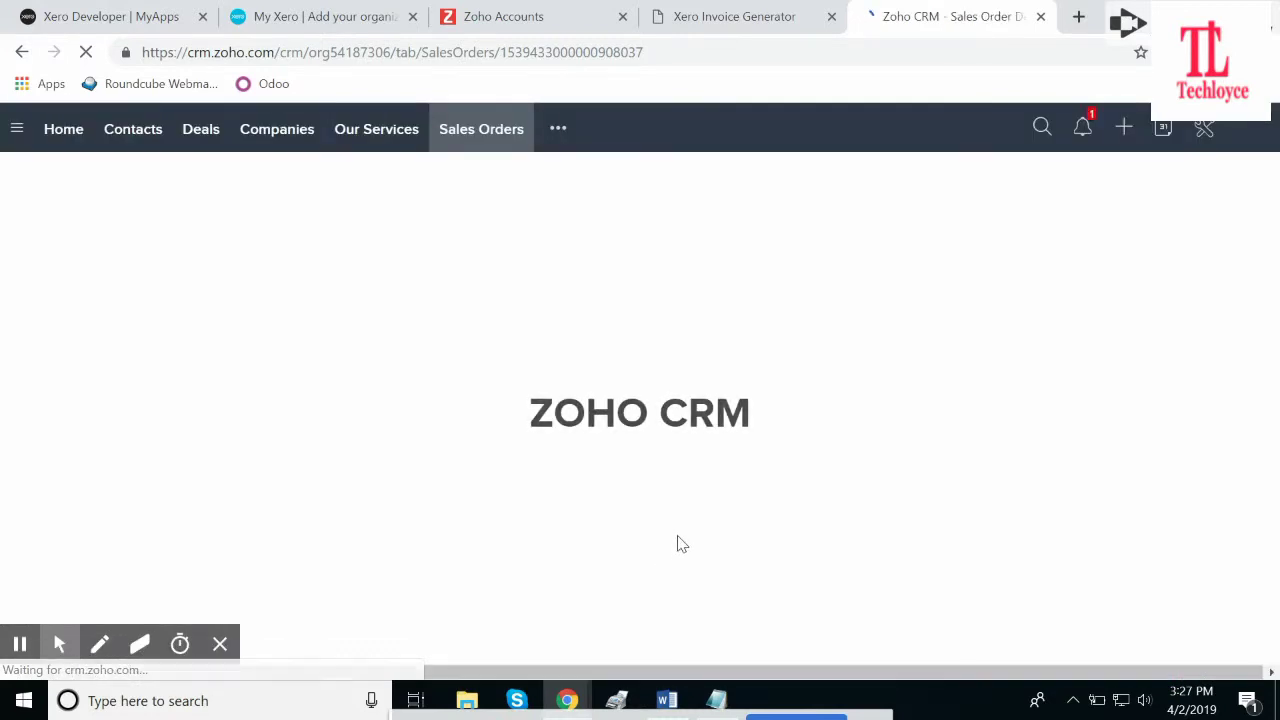
scroll(677, 543, "down", 5)
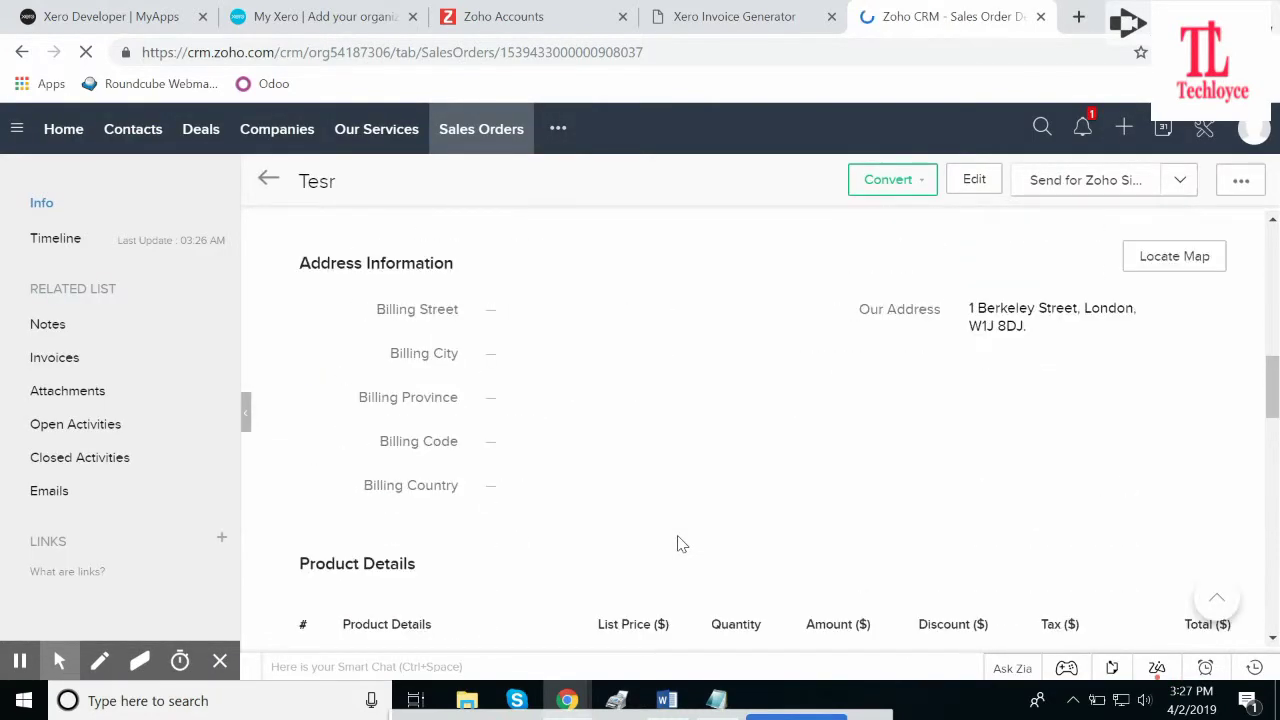
scroll(677, 543, "up", 4)
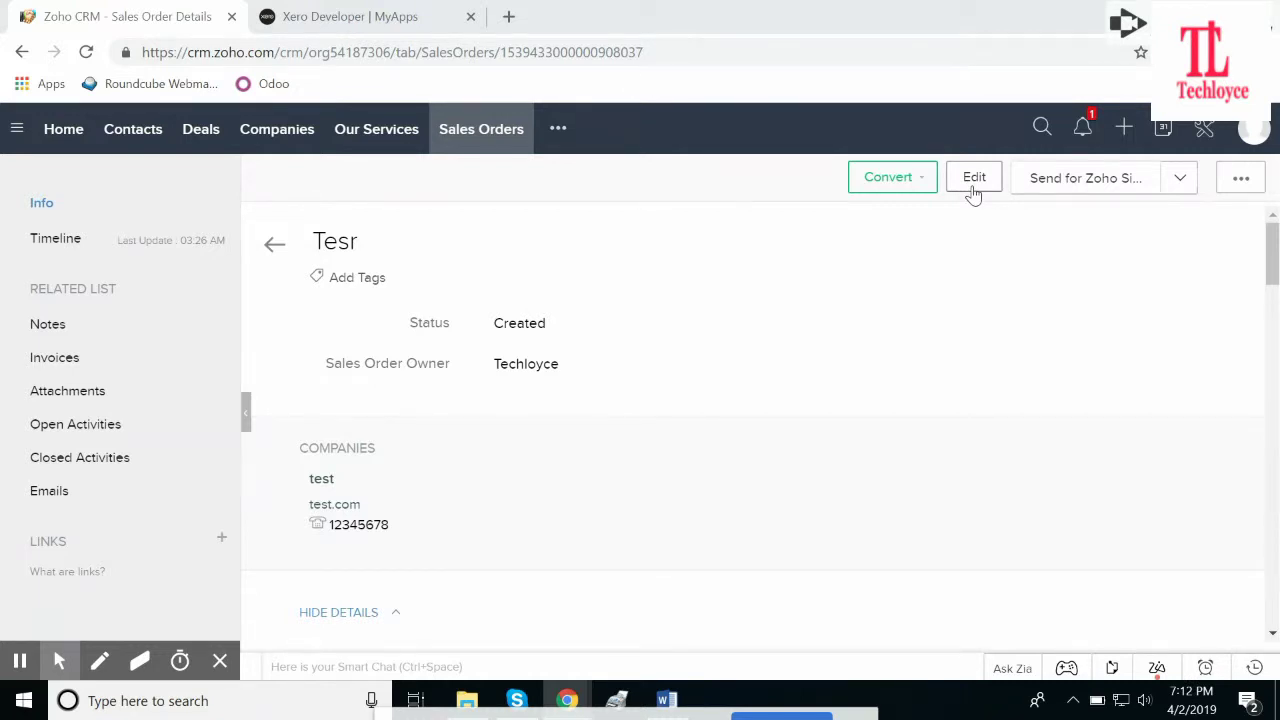
Edit the sales order to add a second line item, test (1122) with a quantity of 2, and save it.
left_click(955, 188)
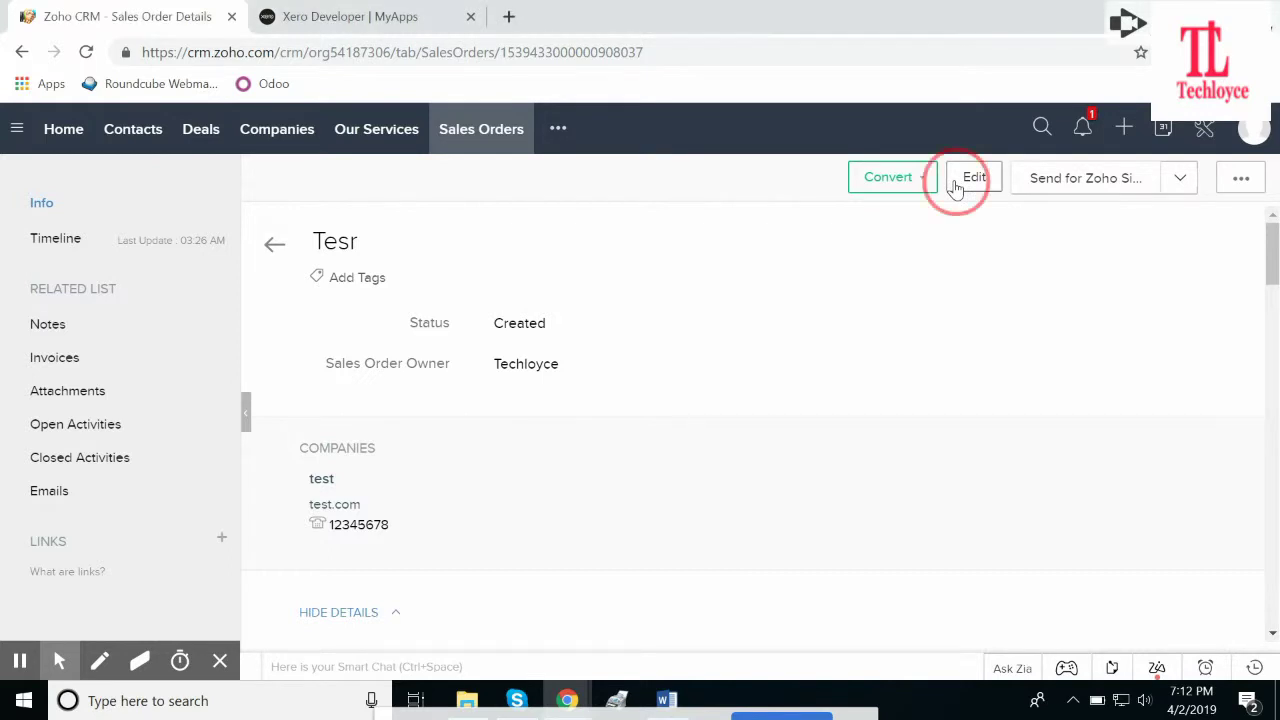
scroll(1265, 277, "down", 15)
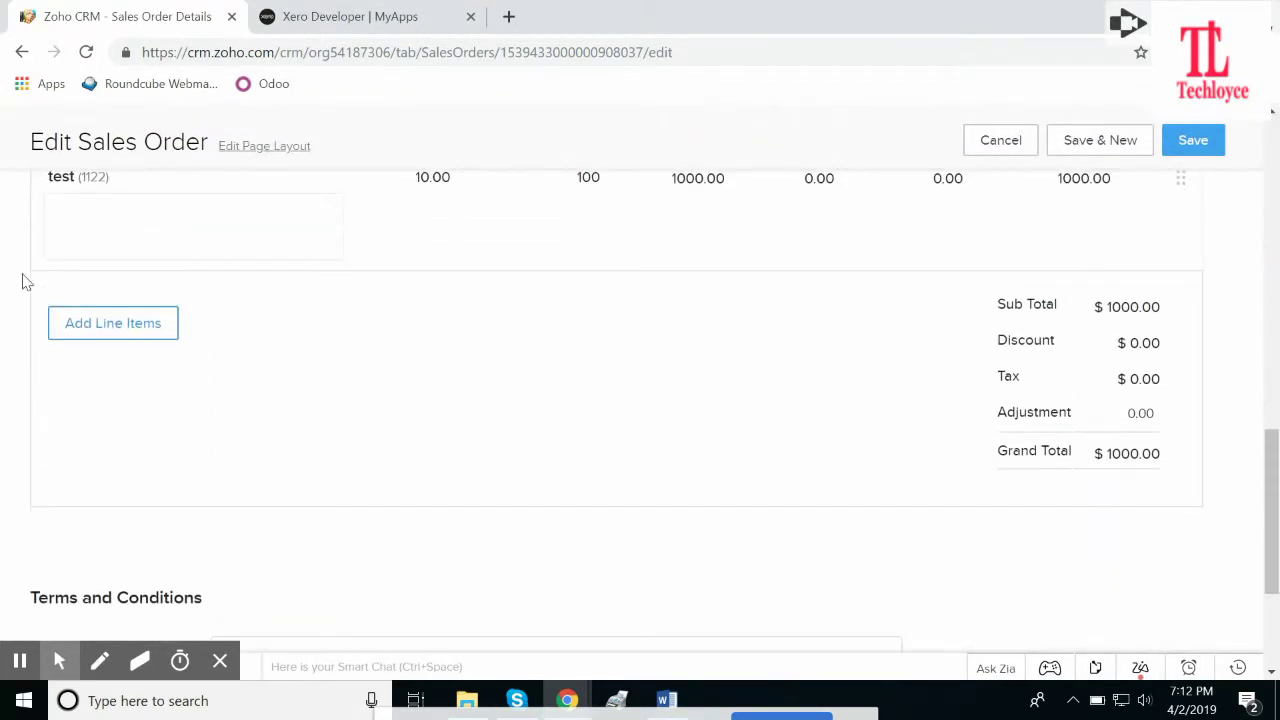
left_click(82, 326)
left_click(558, 225)
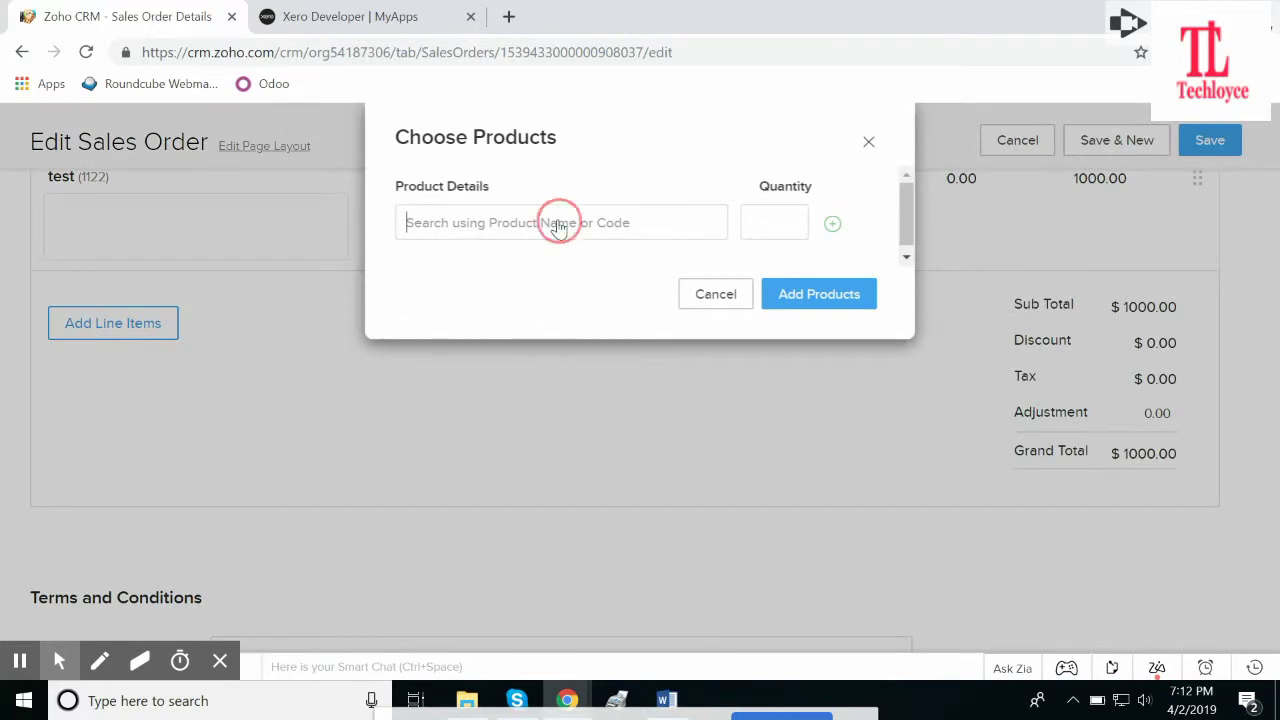
type("1122")
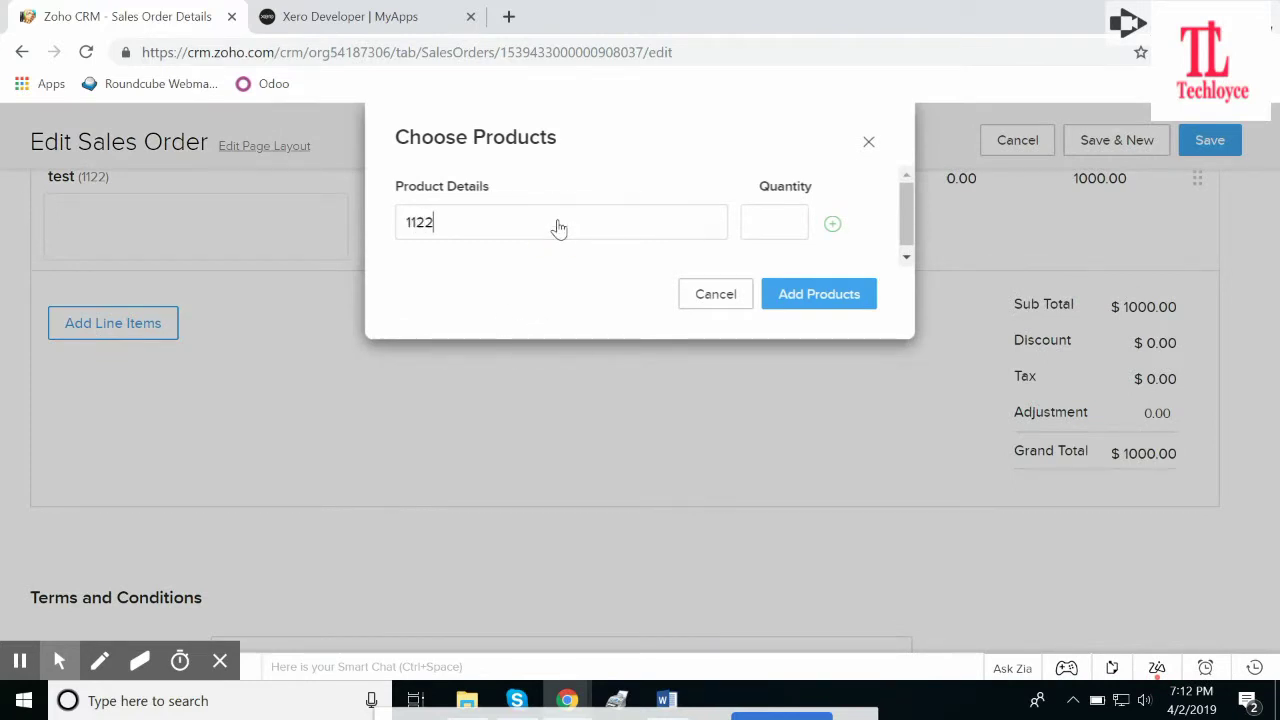
left_click(506, 264)
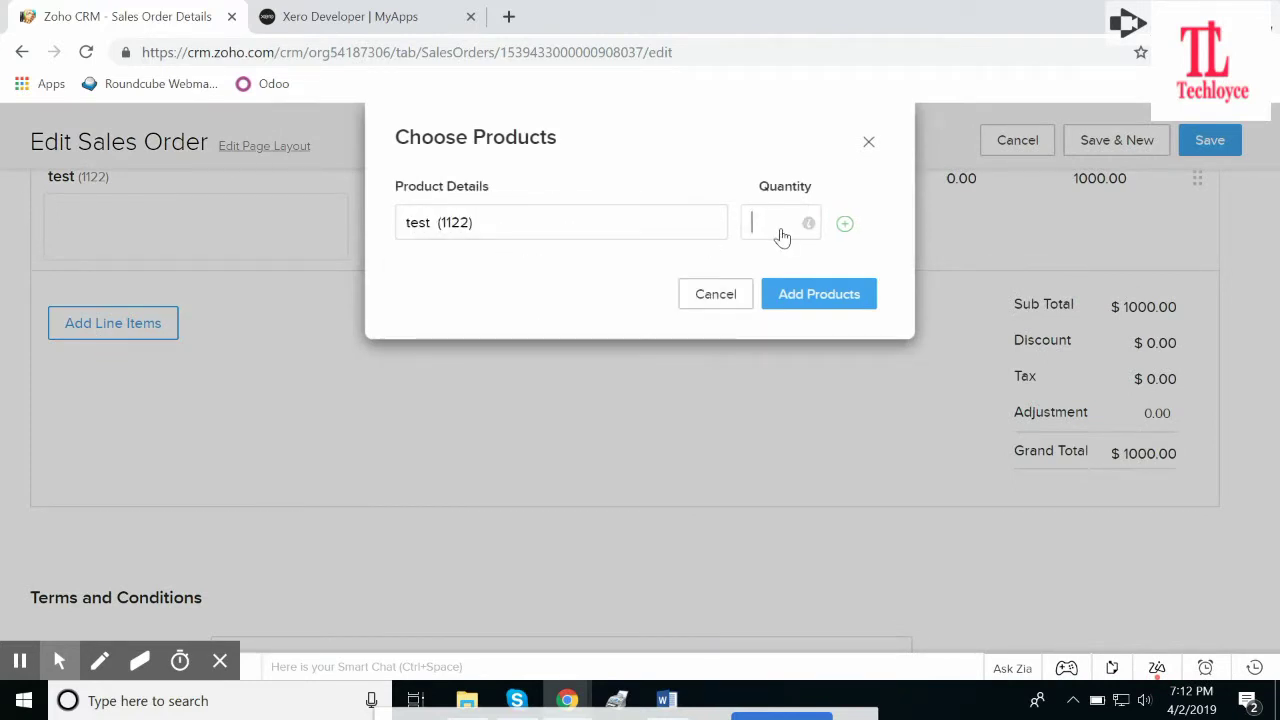
type("2")
left_click(803, 292)
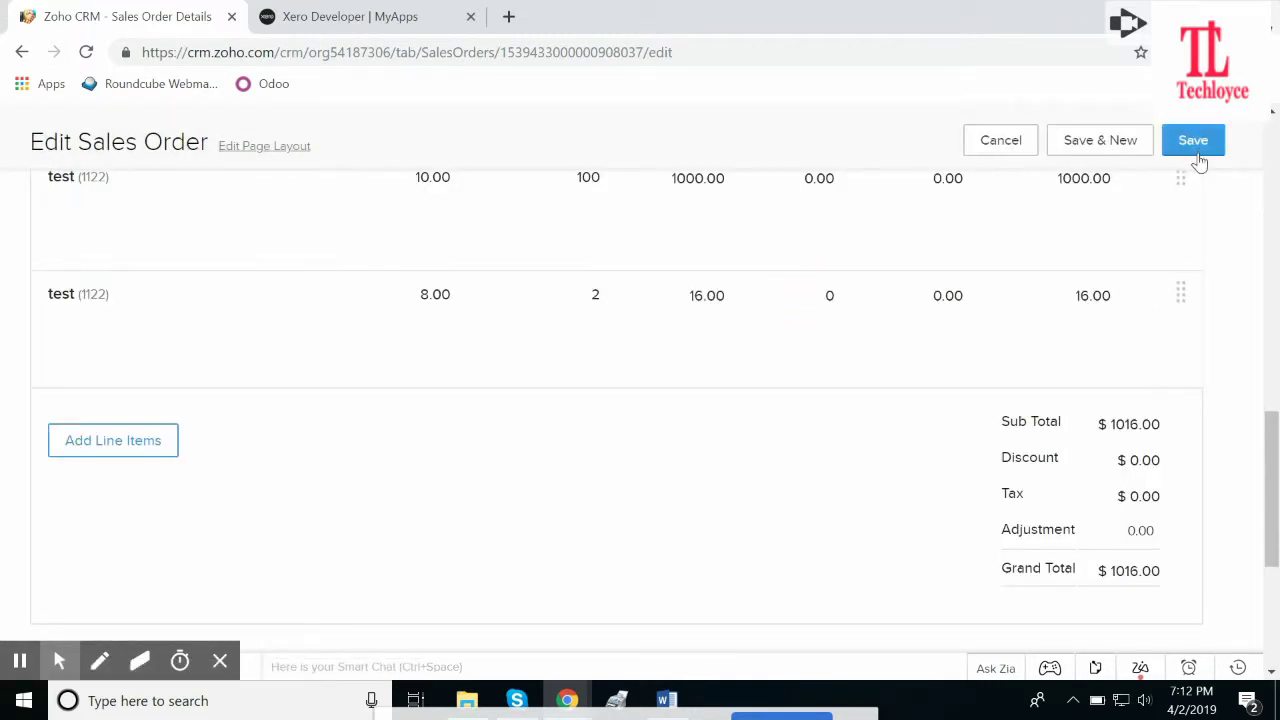
left_click(1193, 141)
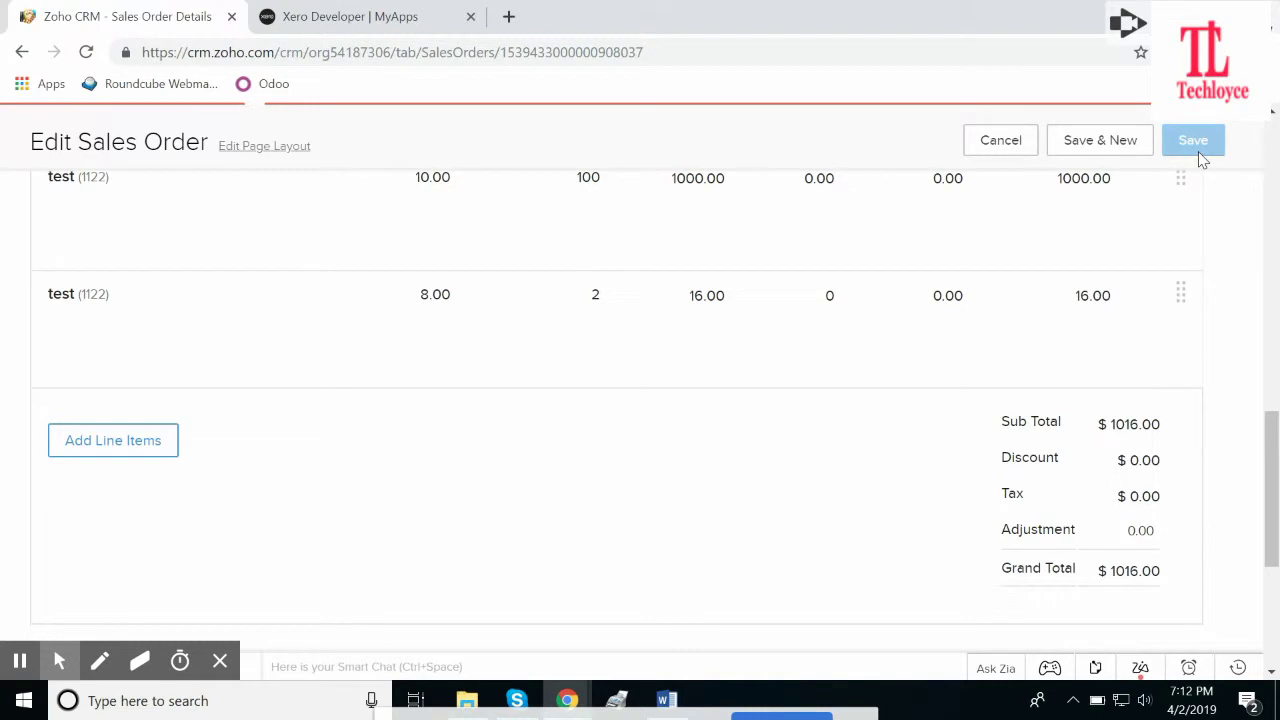
Update the Xero invoice from the edited sales order, allowing 30 minutes of access to the Techloyce organisation.
left_click(1182, 180)
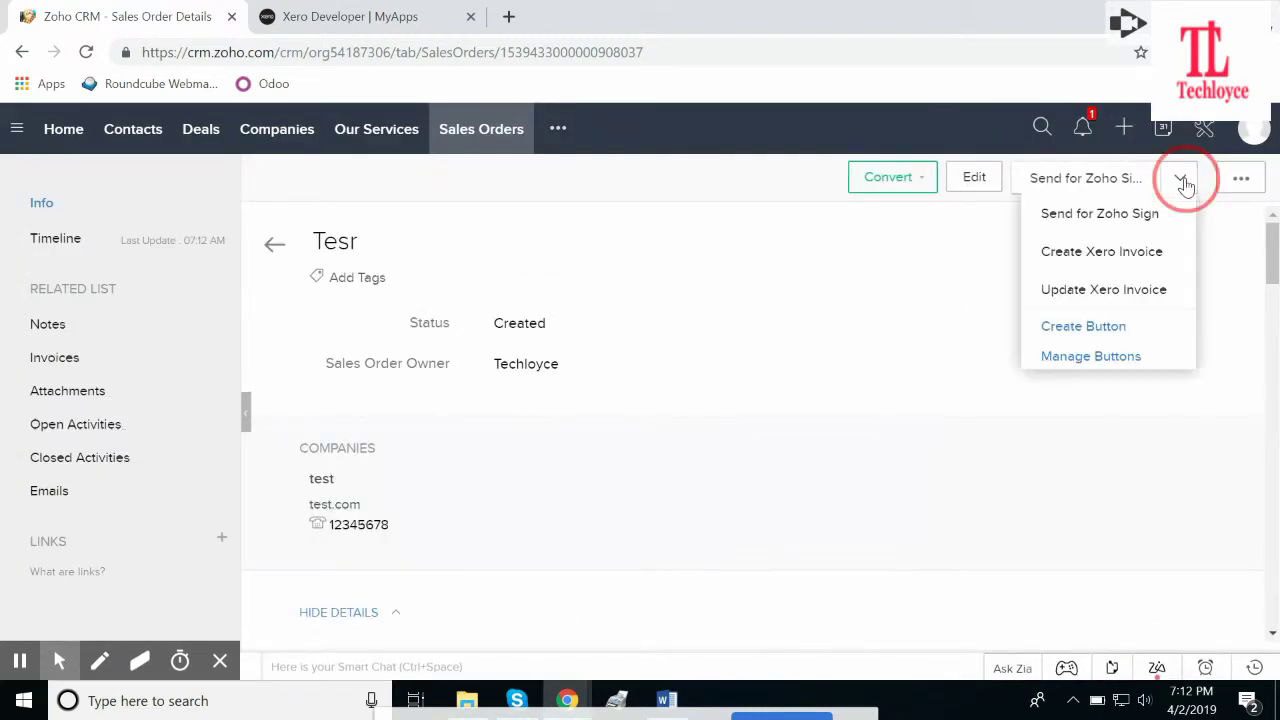
left_click(1137, 292)
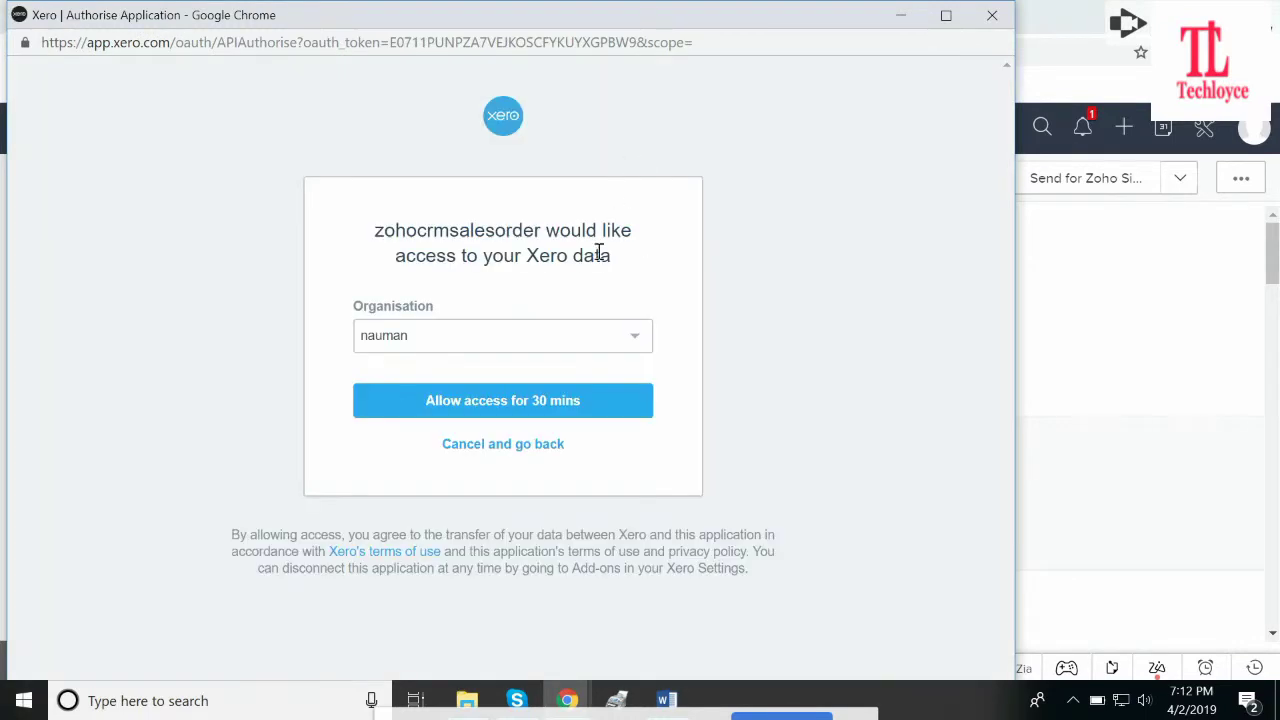
left_click(543, 336)
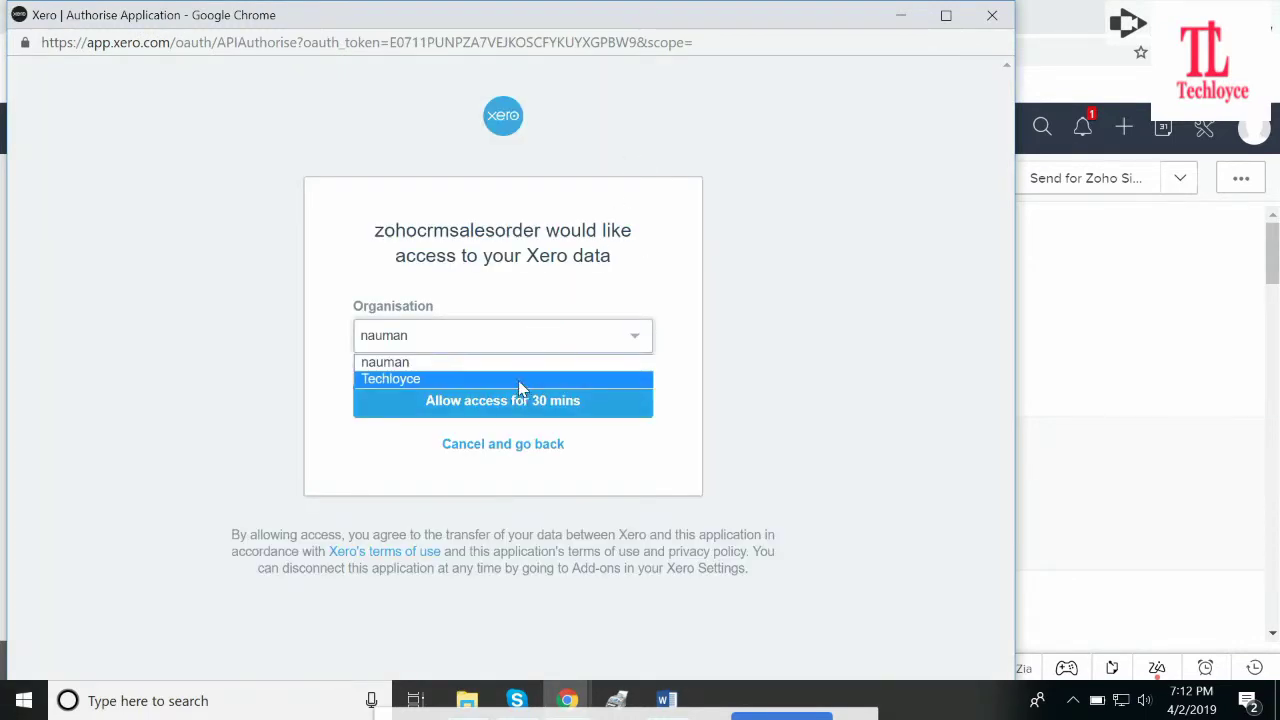
left_click(518, 380)
left_click(492, 403)
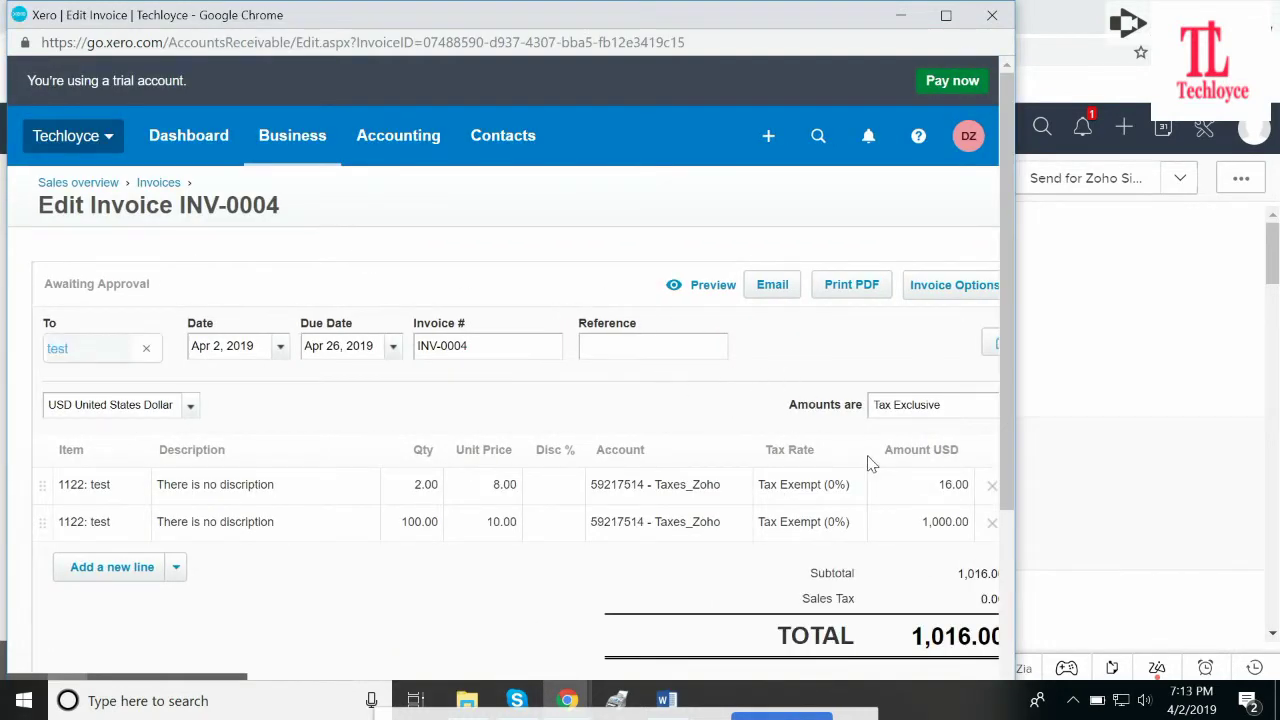
Save the updated invoice in Xero and reopen it from the invoices awaiting approval.
left_click_drag(1007, 446, 993, 568)
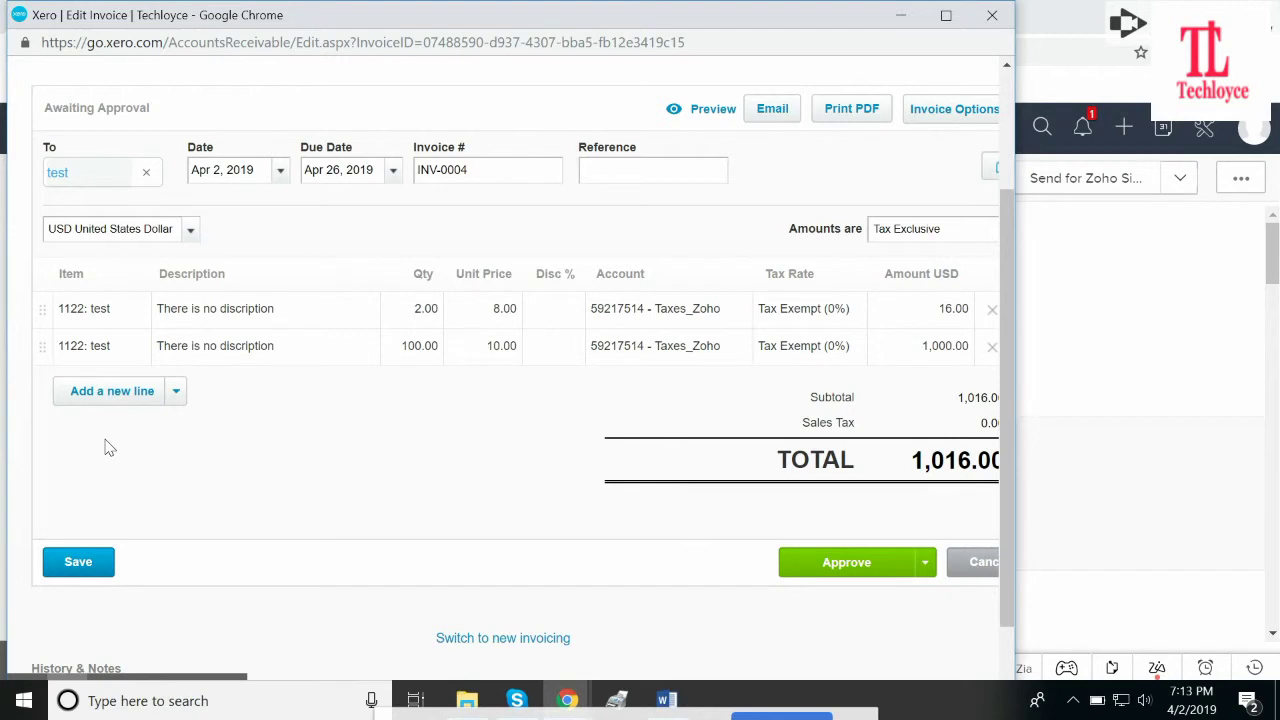
left_click(80, 562)
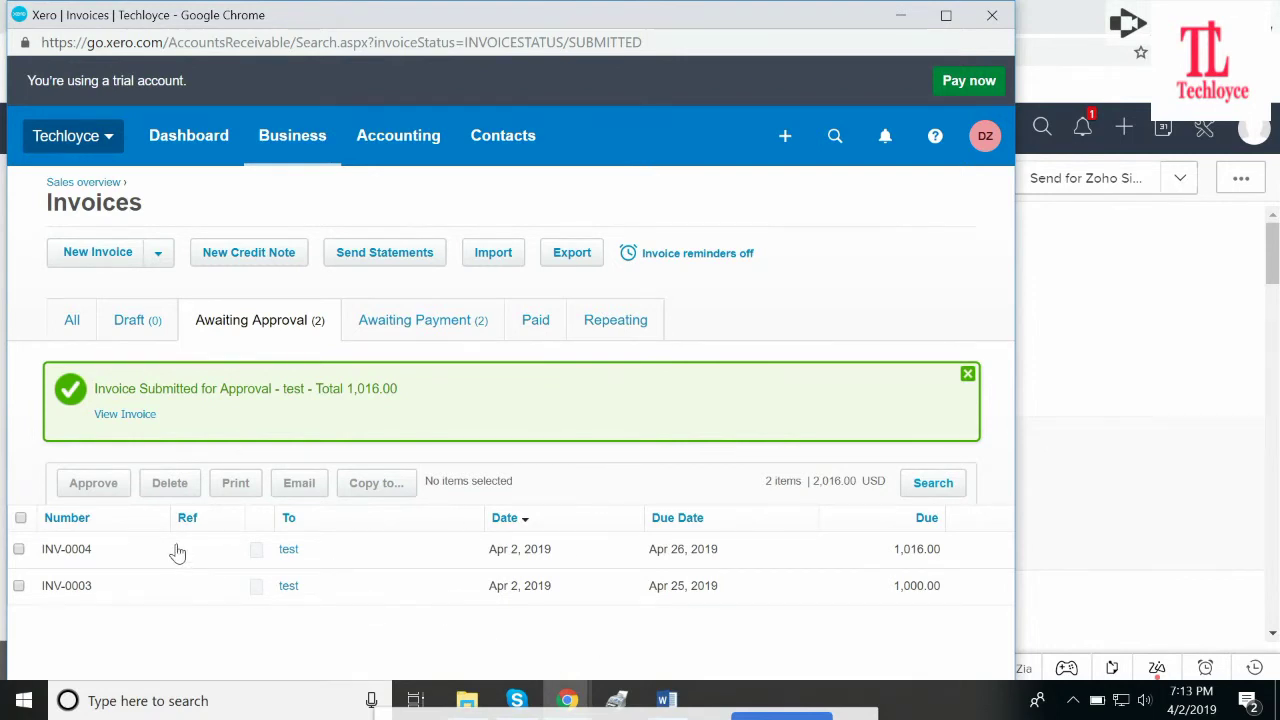
left_click(162, 555)
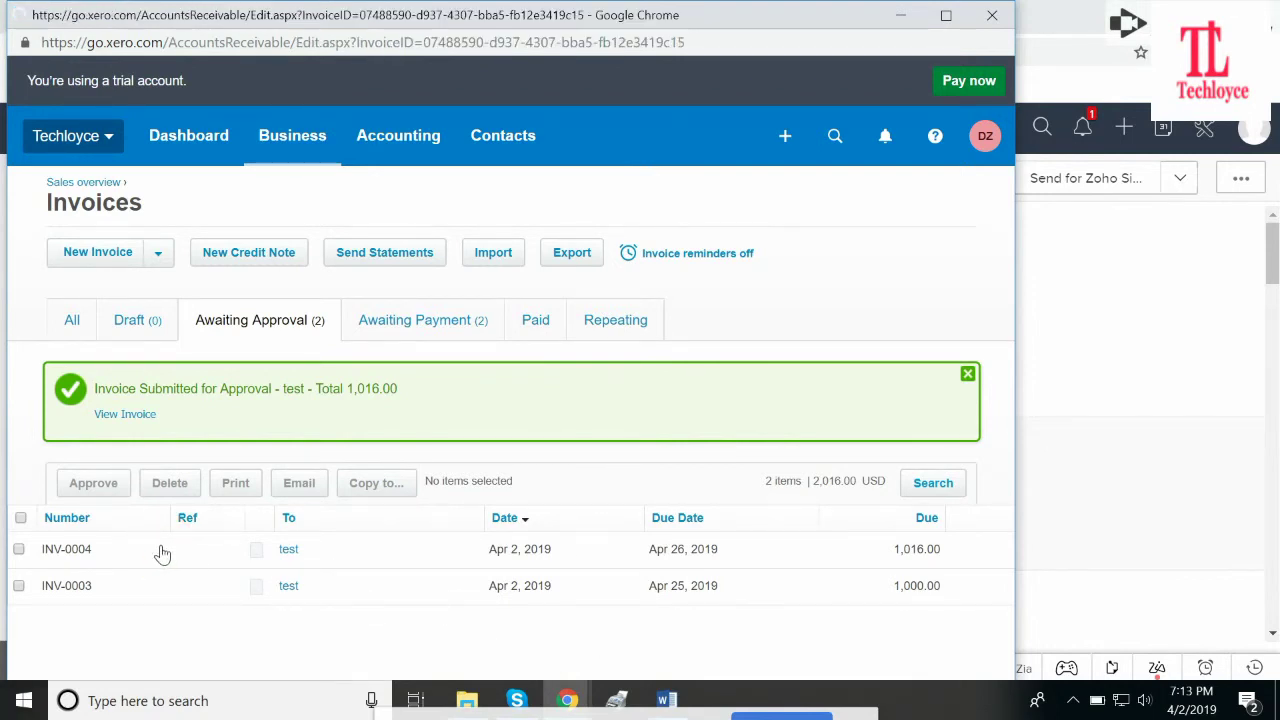
Return to the sales order in Zoho CRM, reload it and check the Xero invoice ID and status.
left_click(899, 16)
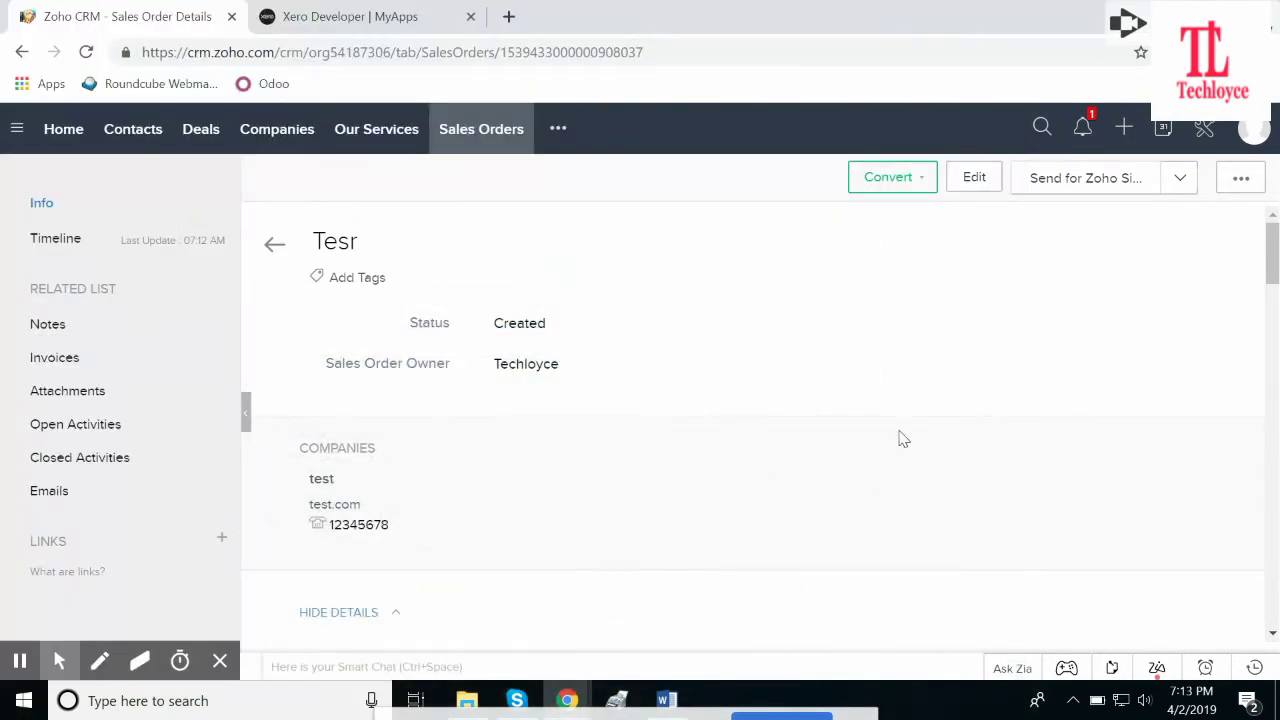
left_click(484, 130)
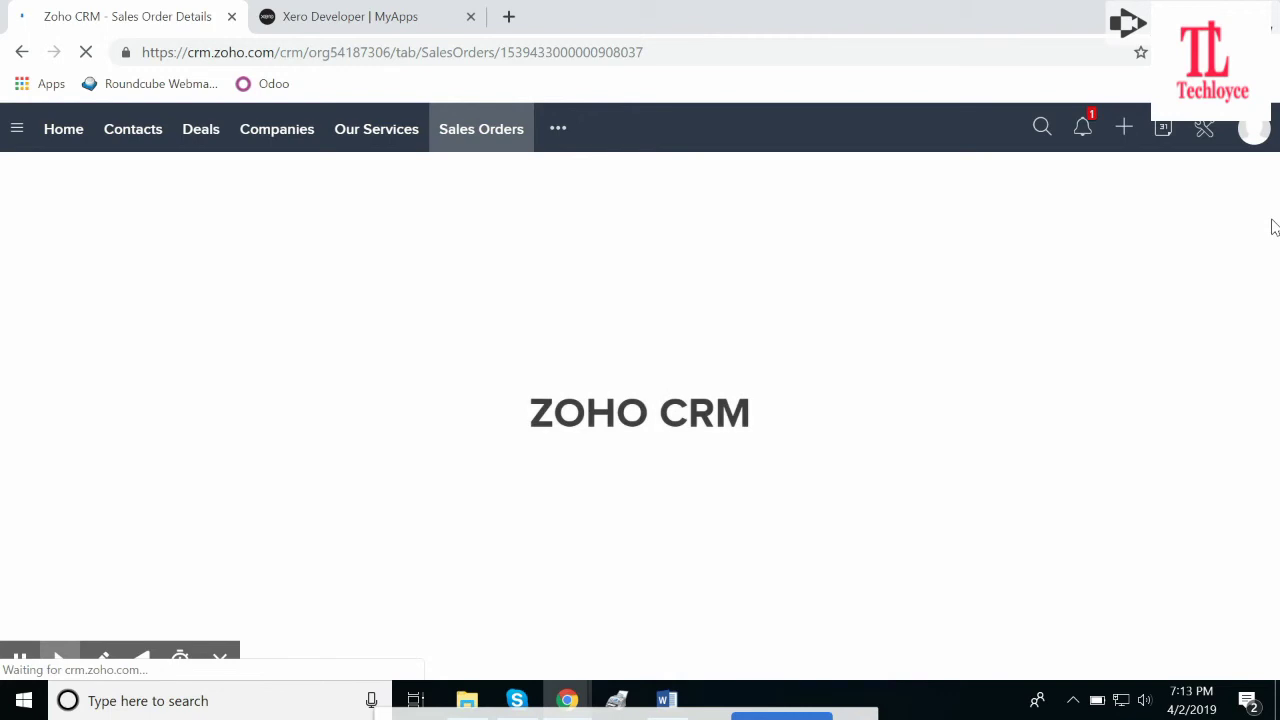
left_click_drag(1273, 252, 1274, 380)
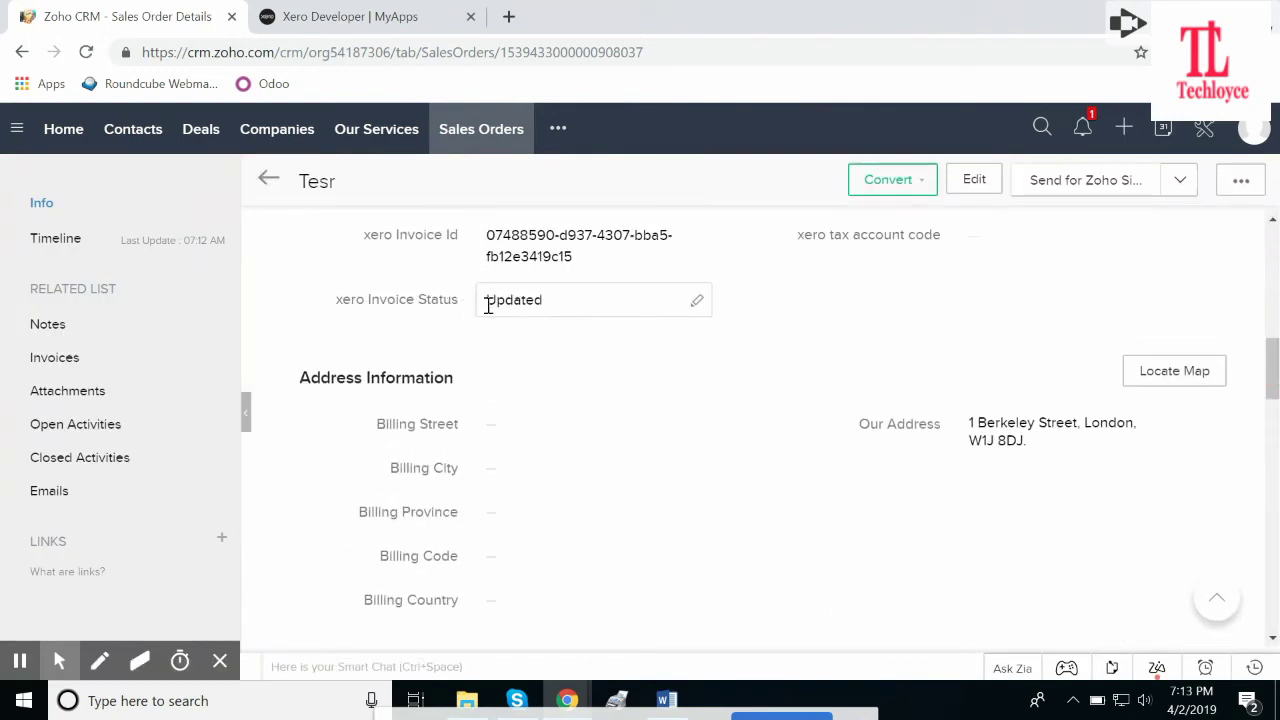
left_click(60, 662)
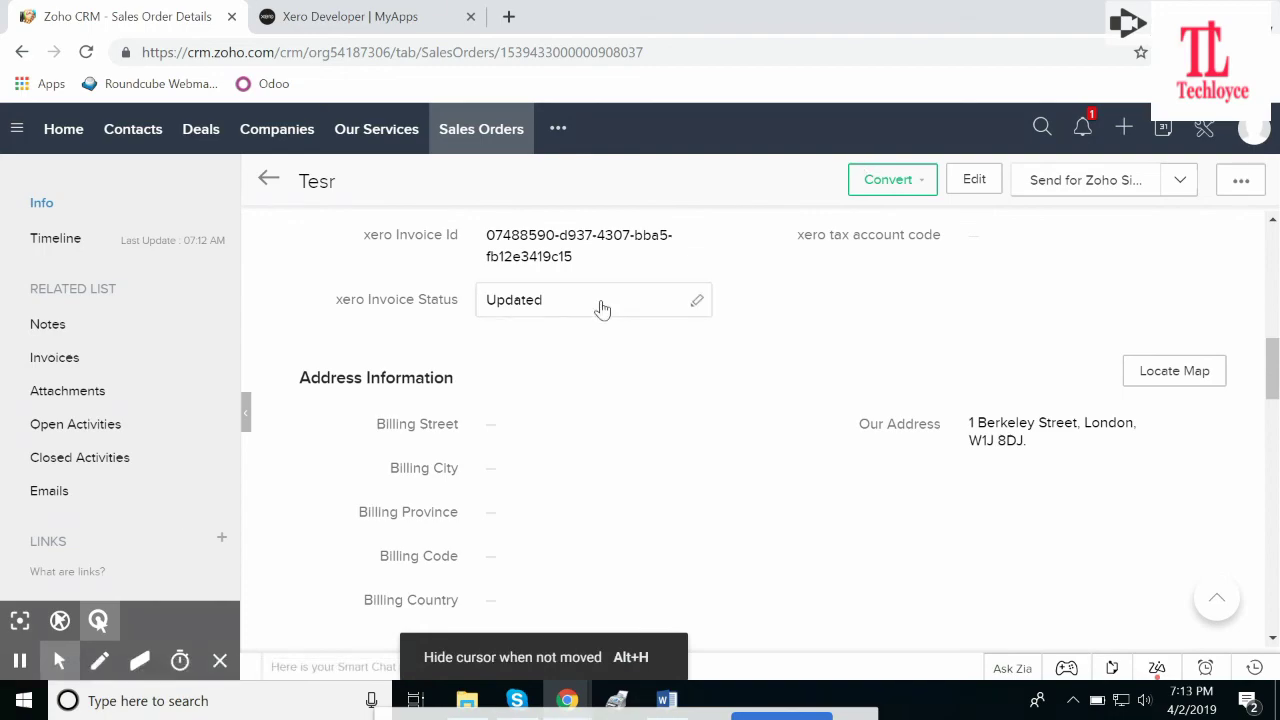